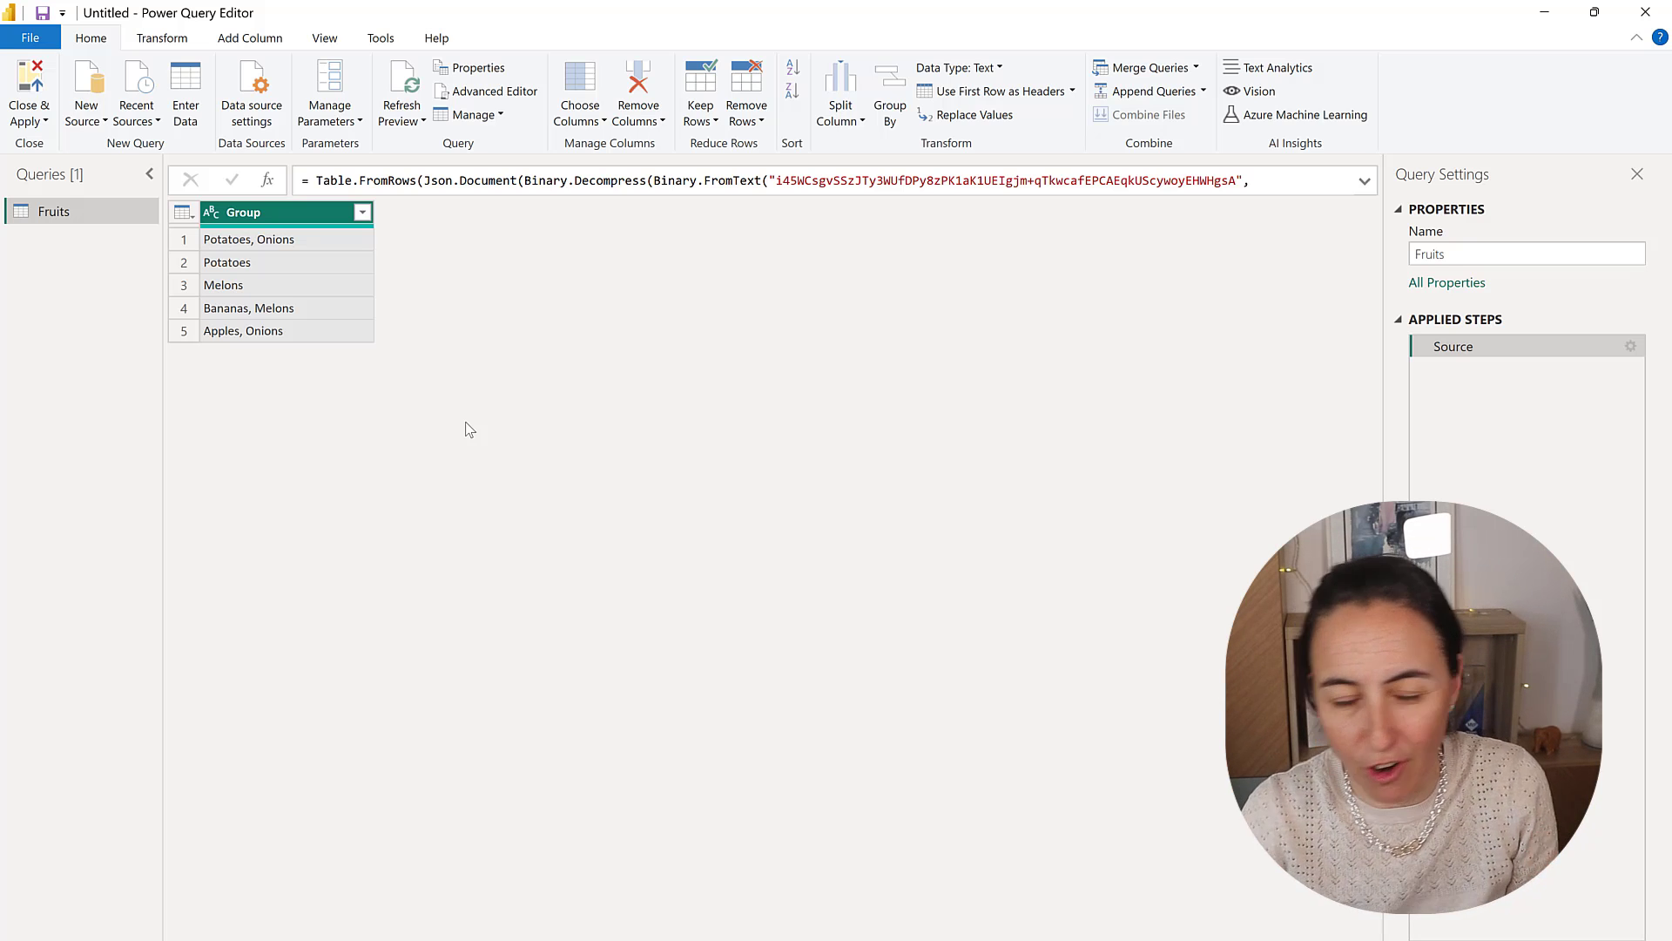
- Add a blank query with the formula =Fruits[[Group]] to return Fruits' Group column
left_click(84, 113)
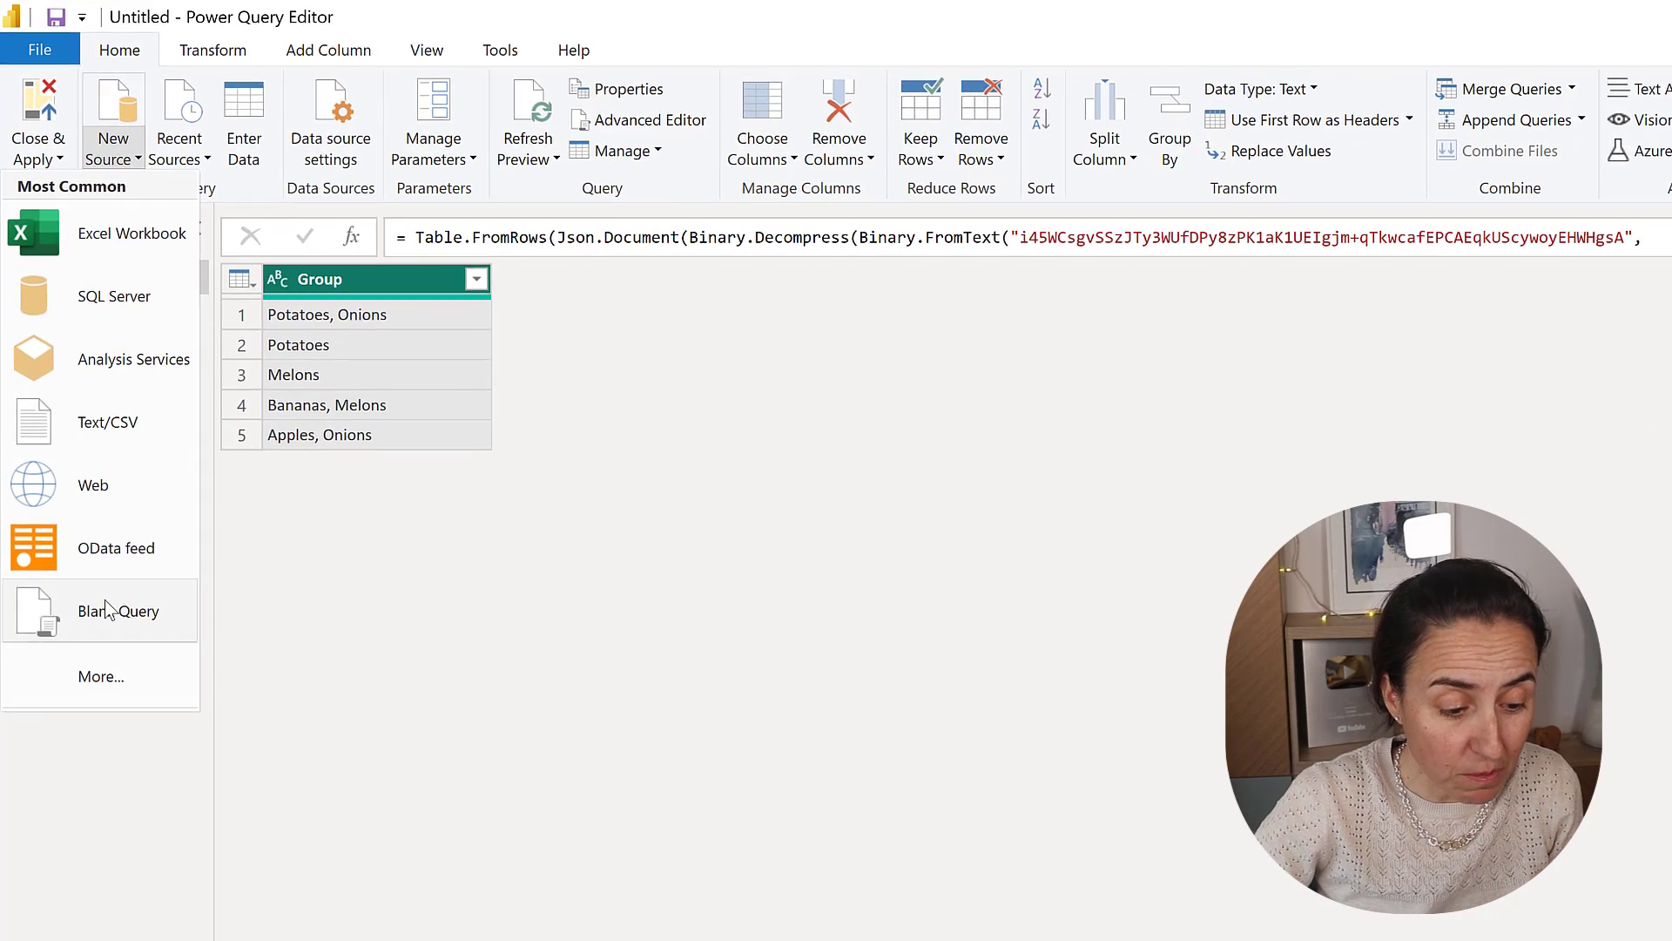
left_click(82, 464)
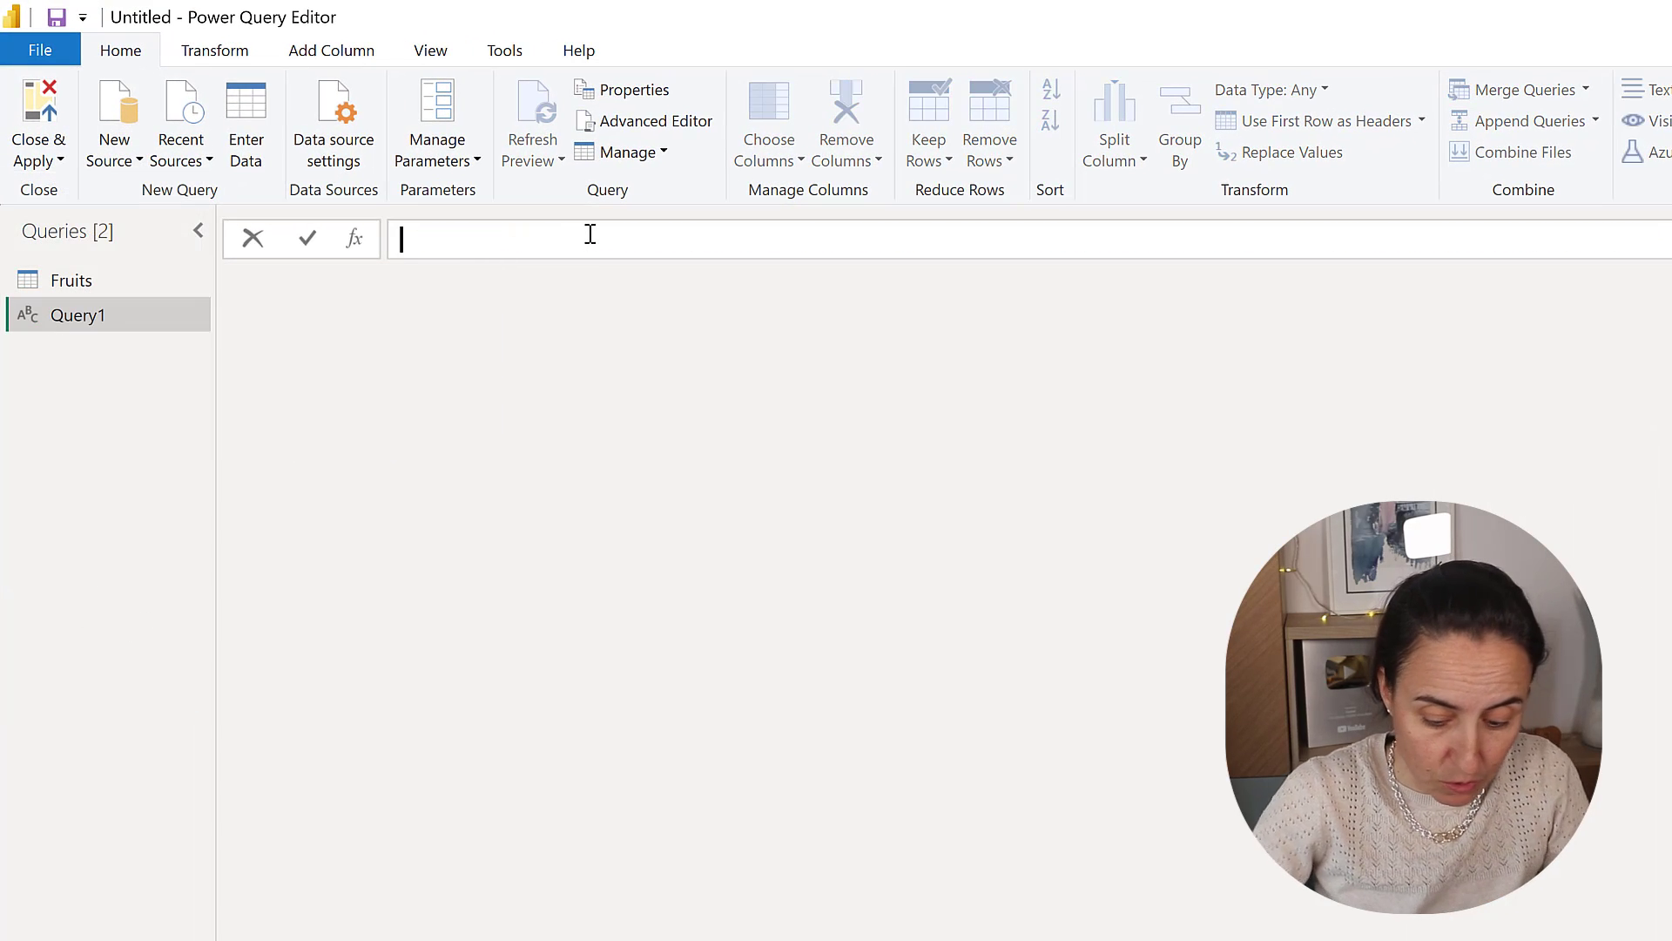
type("=")
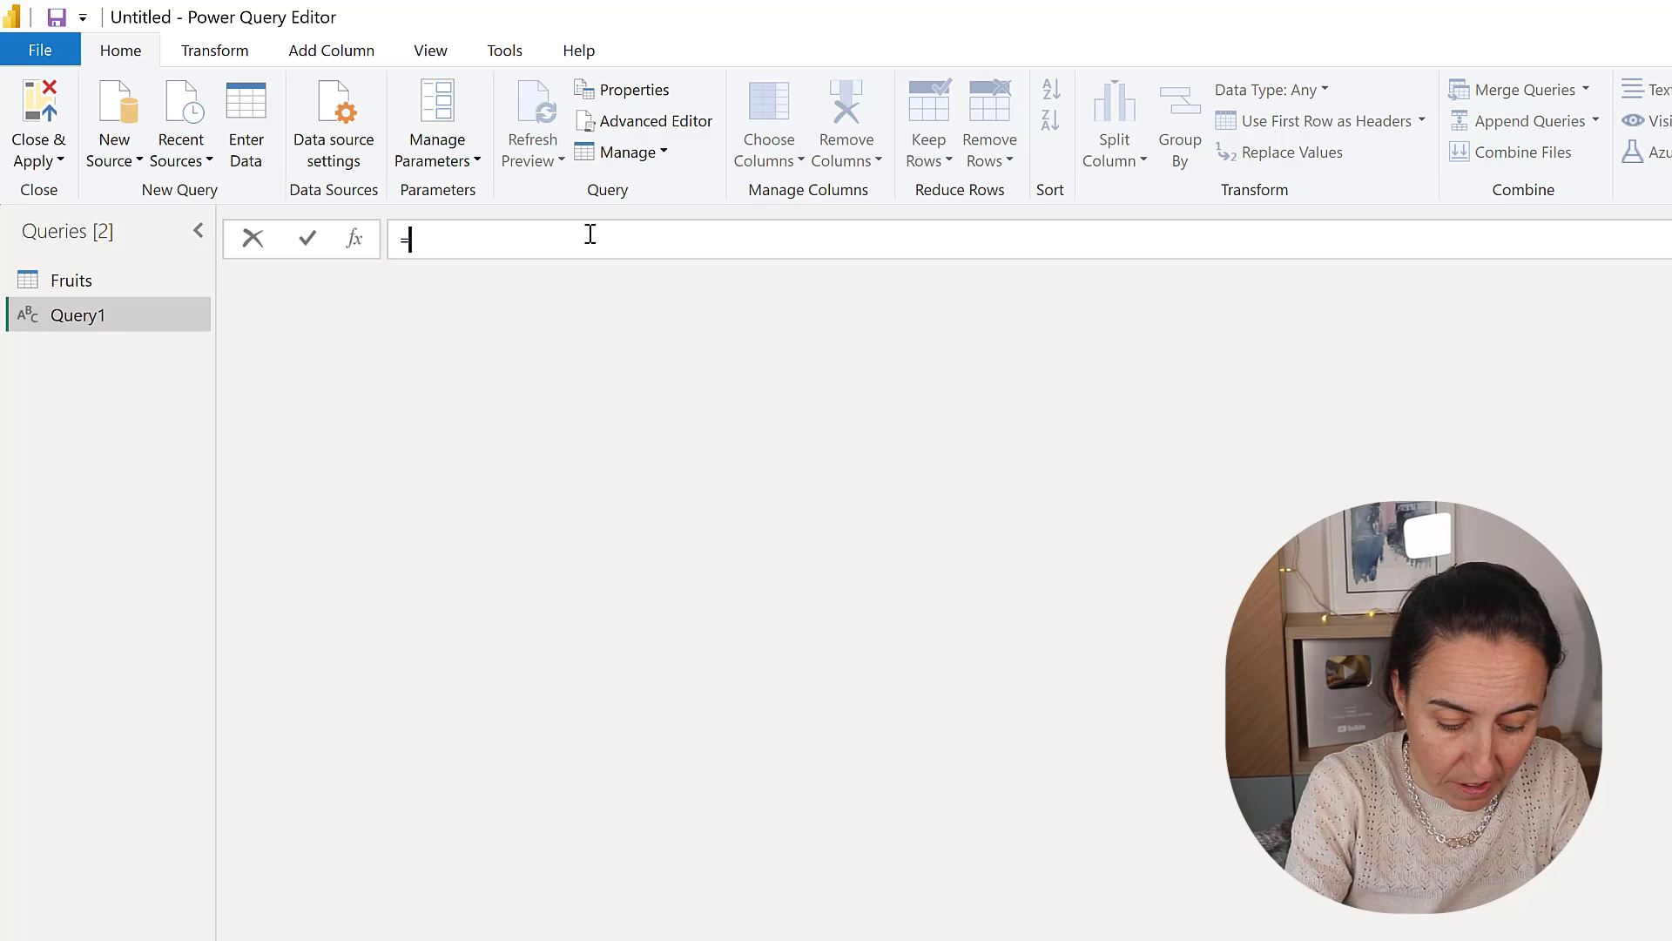
type("Fruits")
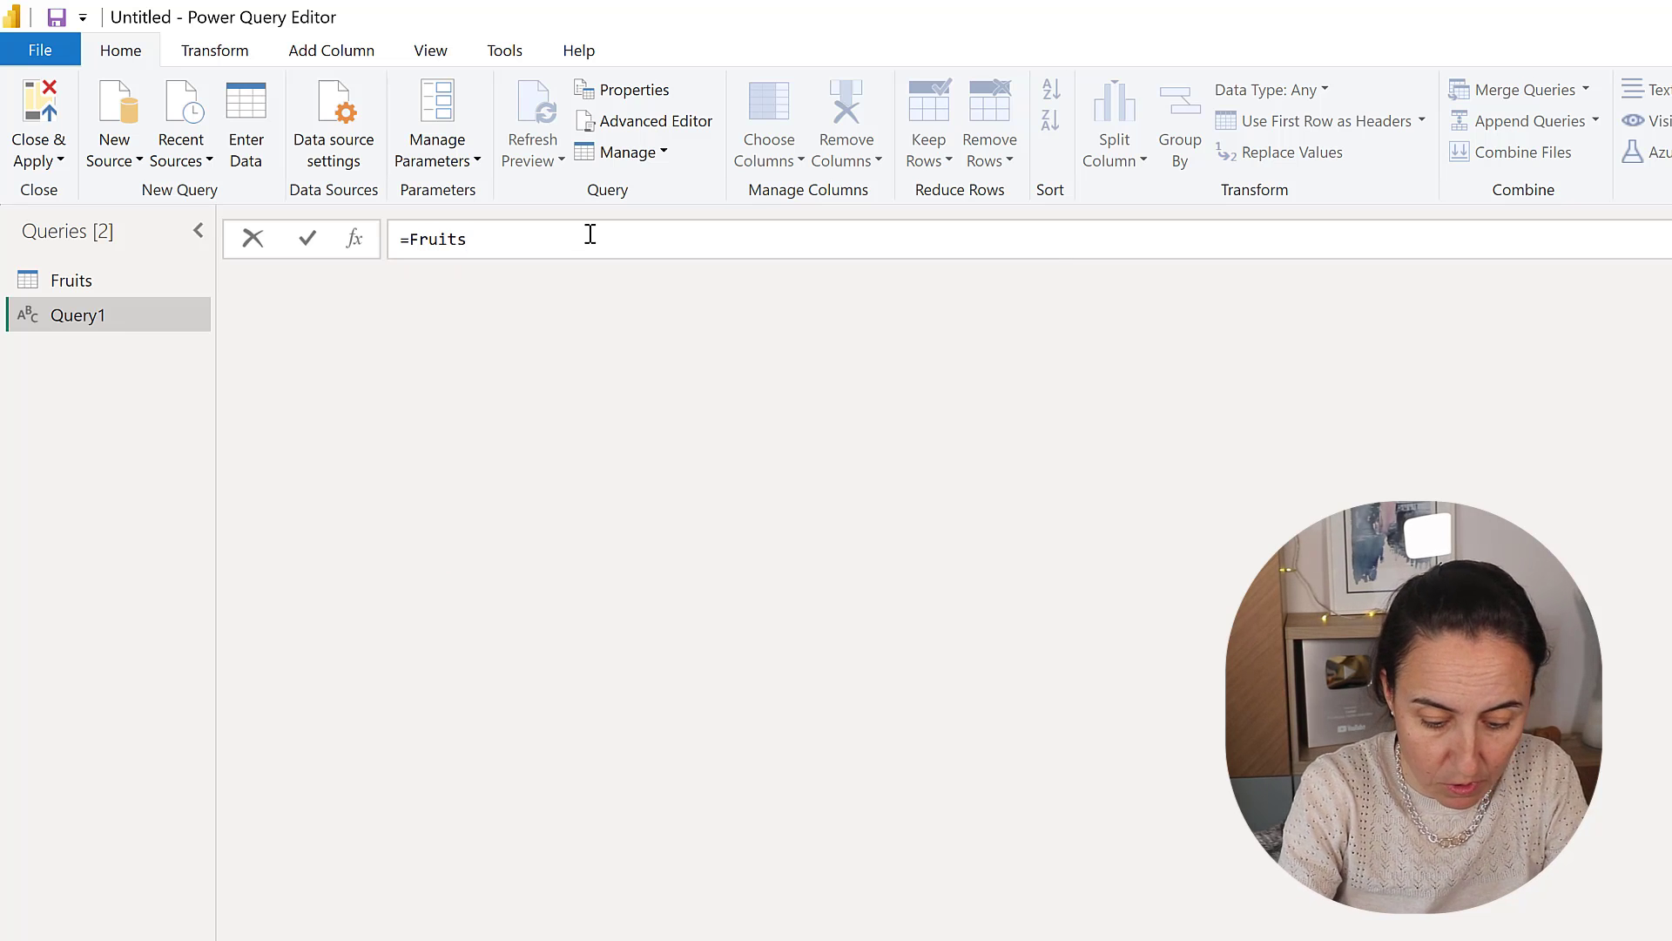
type("[[")
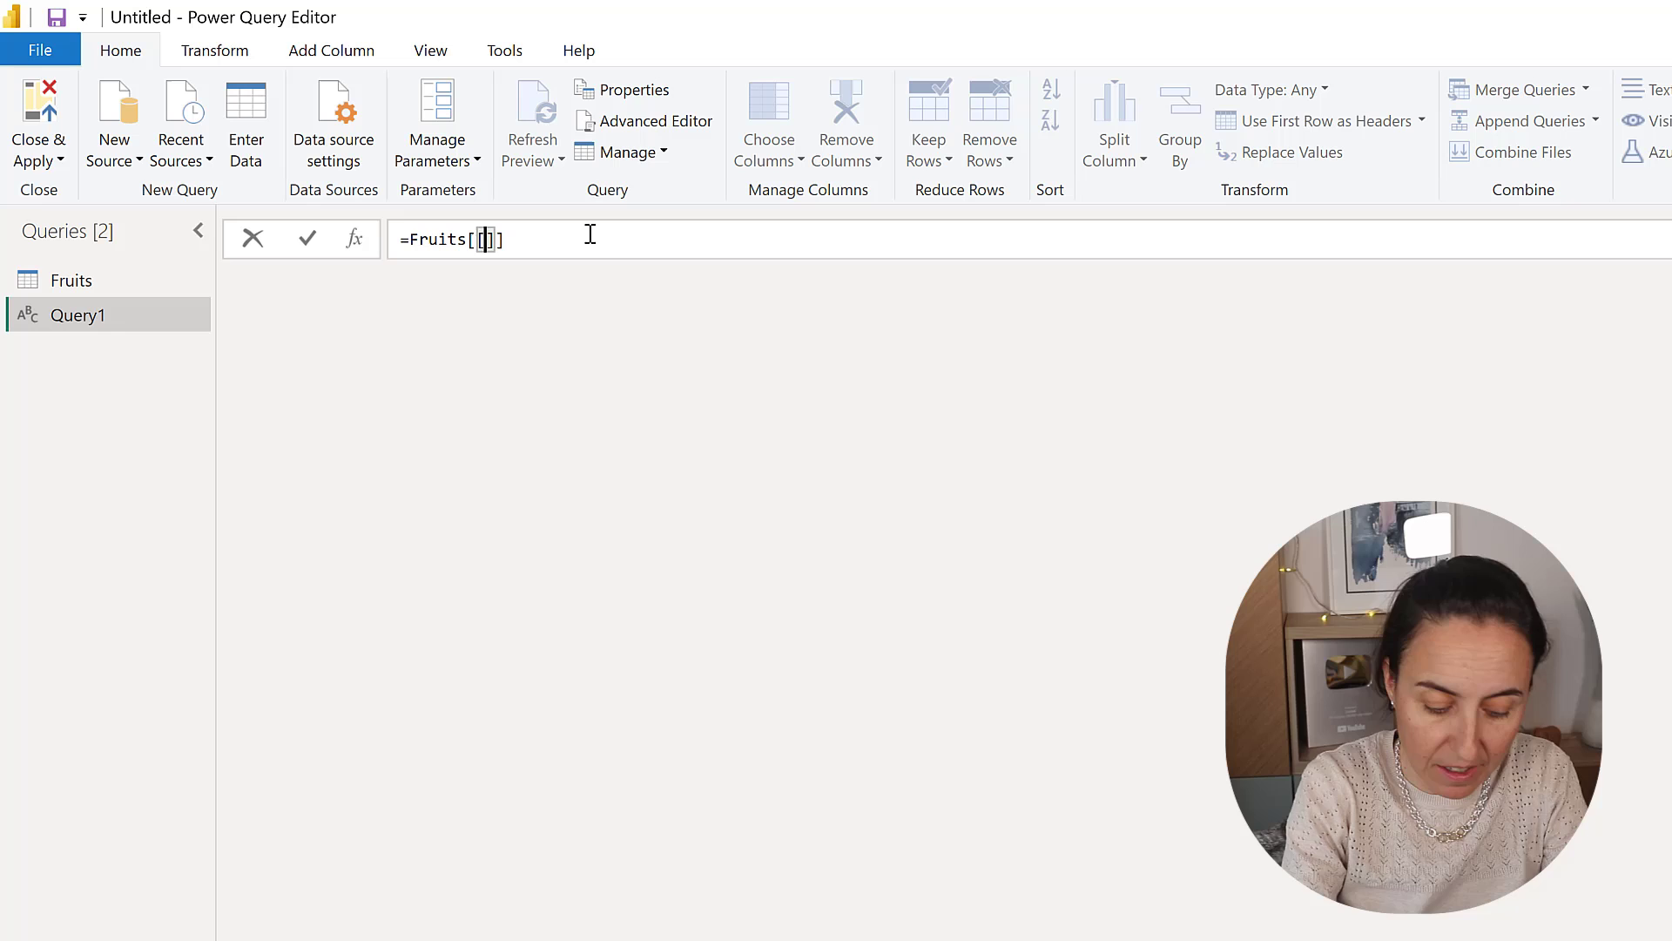
type("gr")
key("BackSpace")
key("BackSpace")
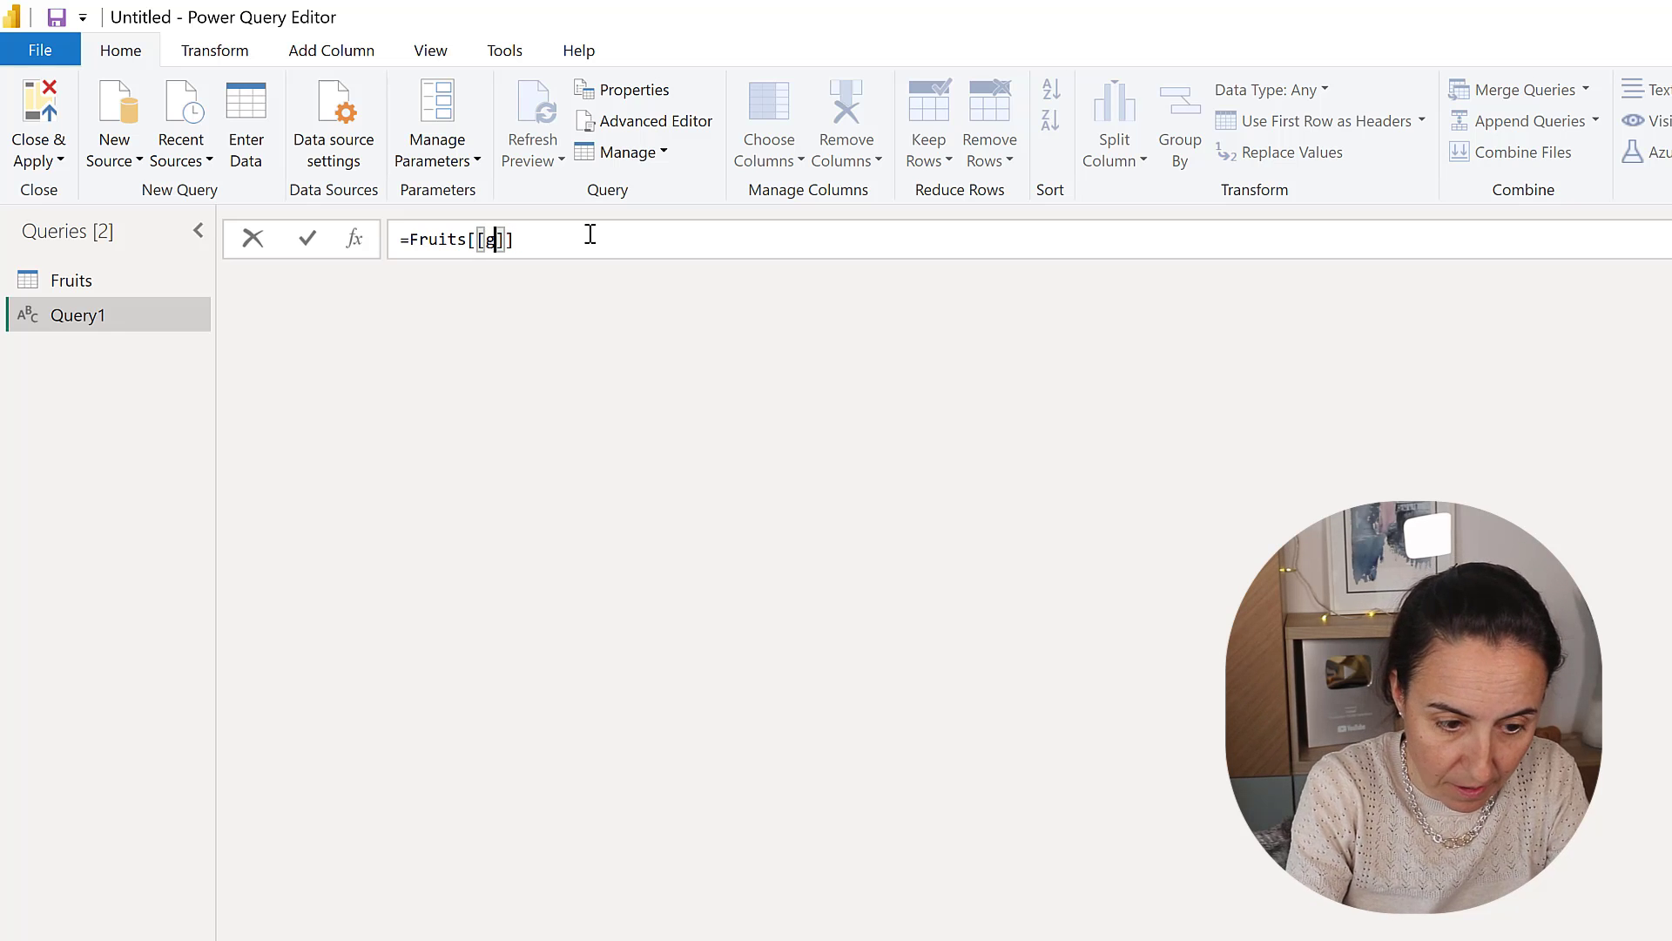
type("Group")
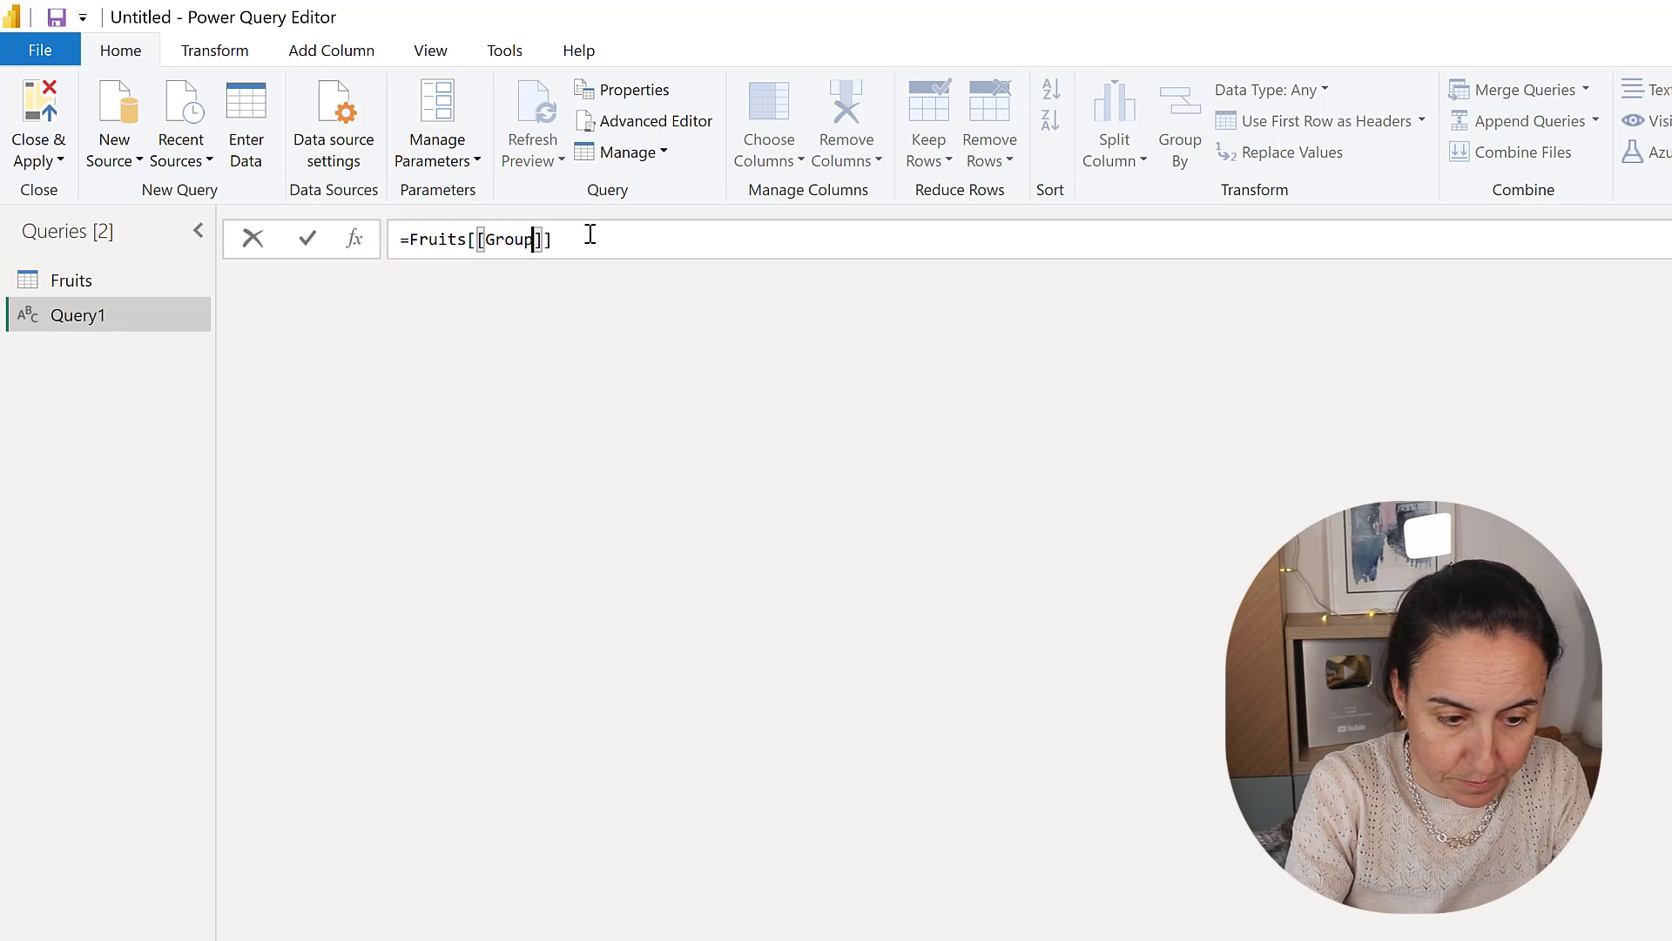
key("Return")
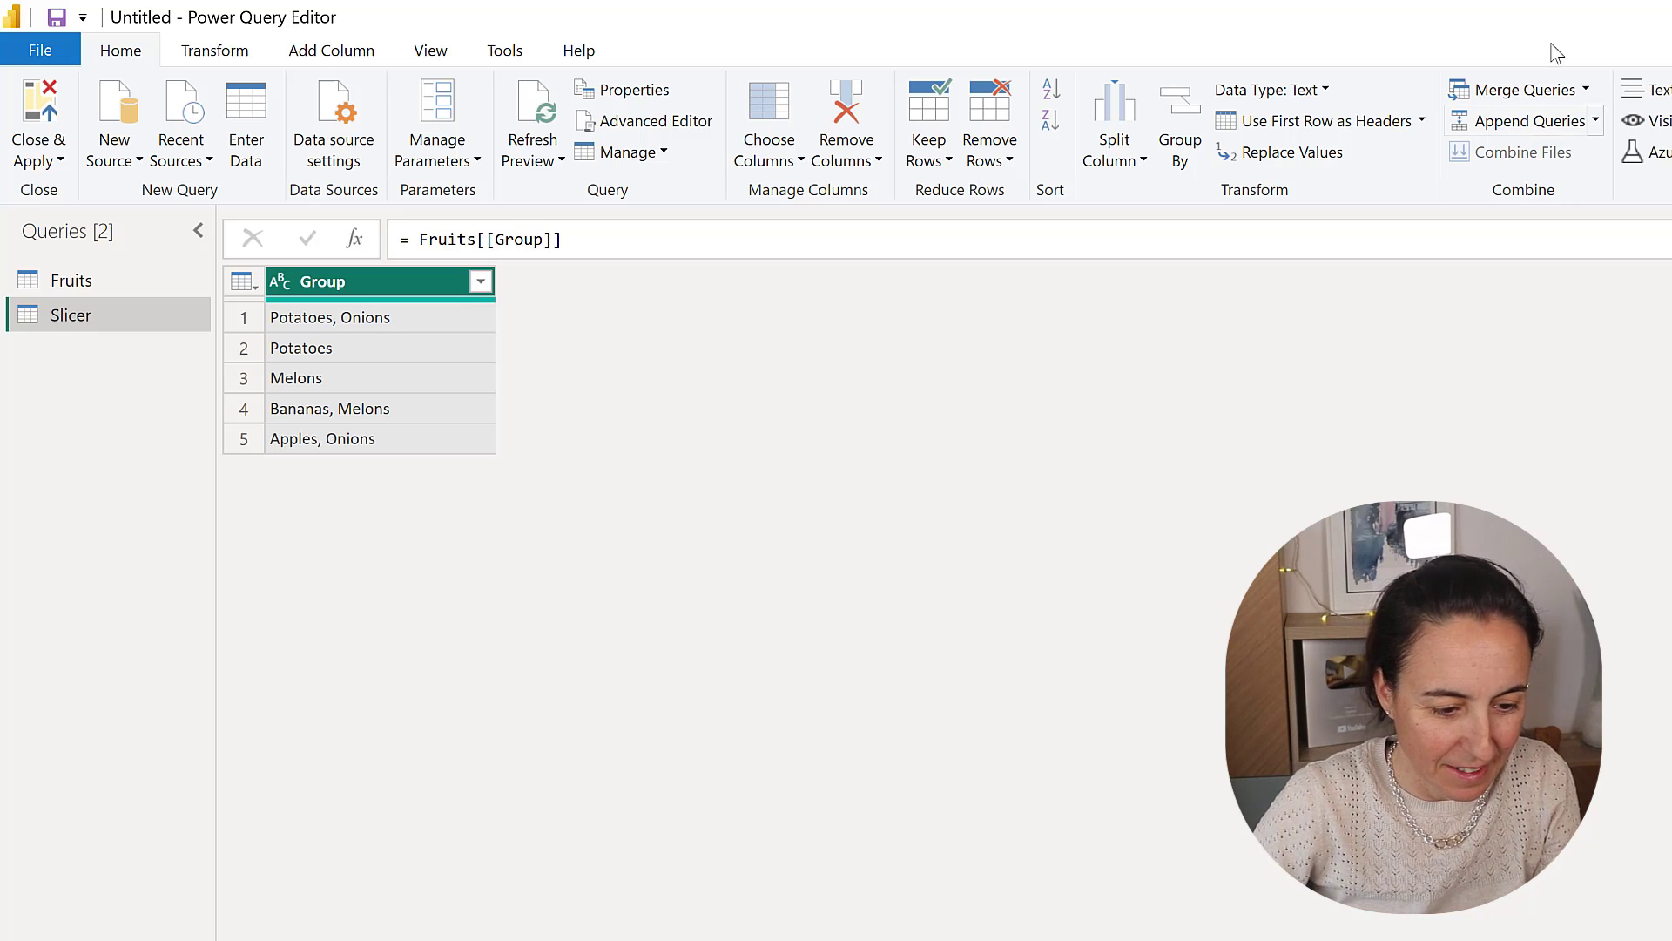
- Split the Group column at each occurrence of the ', ' delimiter
left_click(1120, 146)
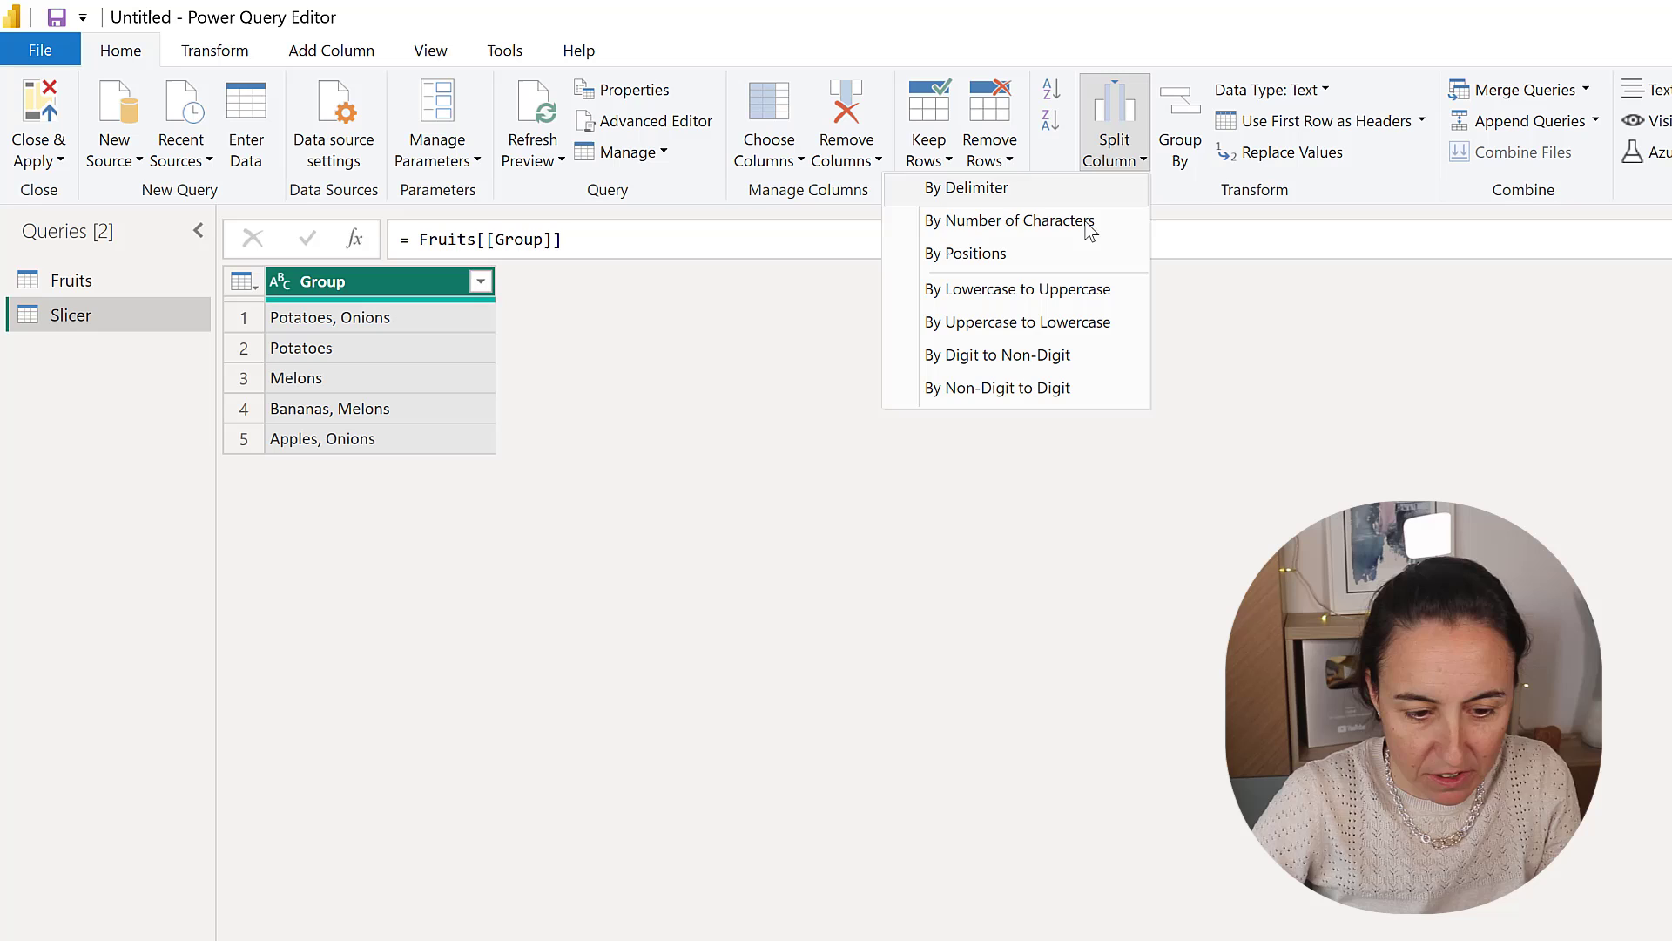
left_click(1037, 188)
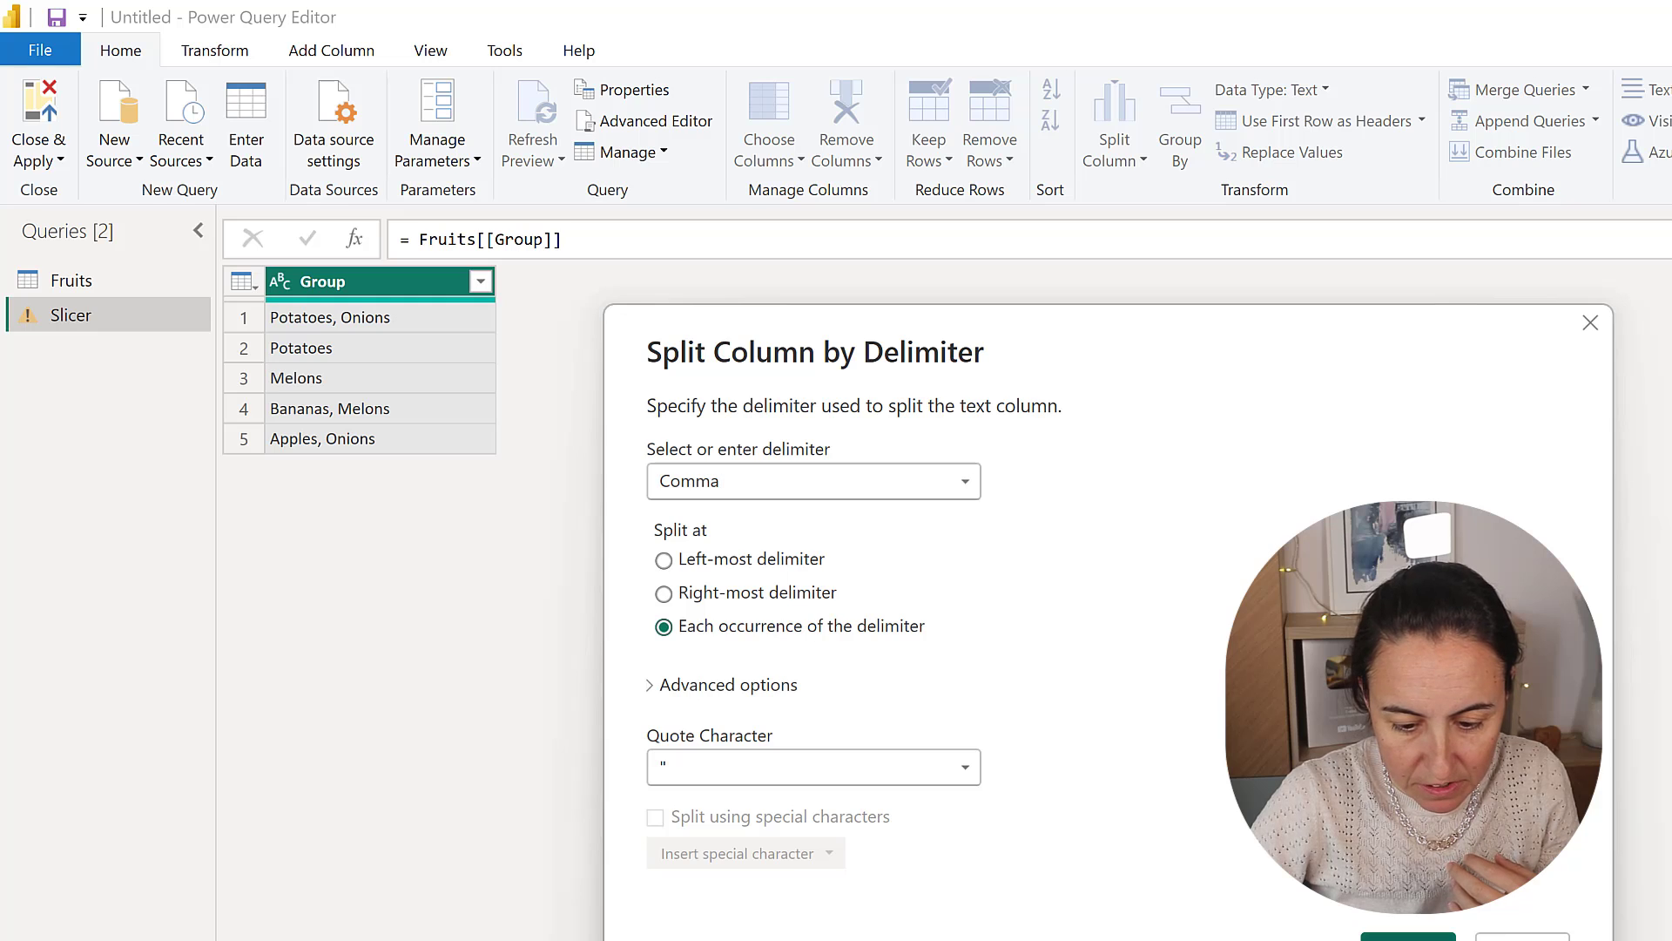
left_click(1408, 937)
left_click(1061, 240)
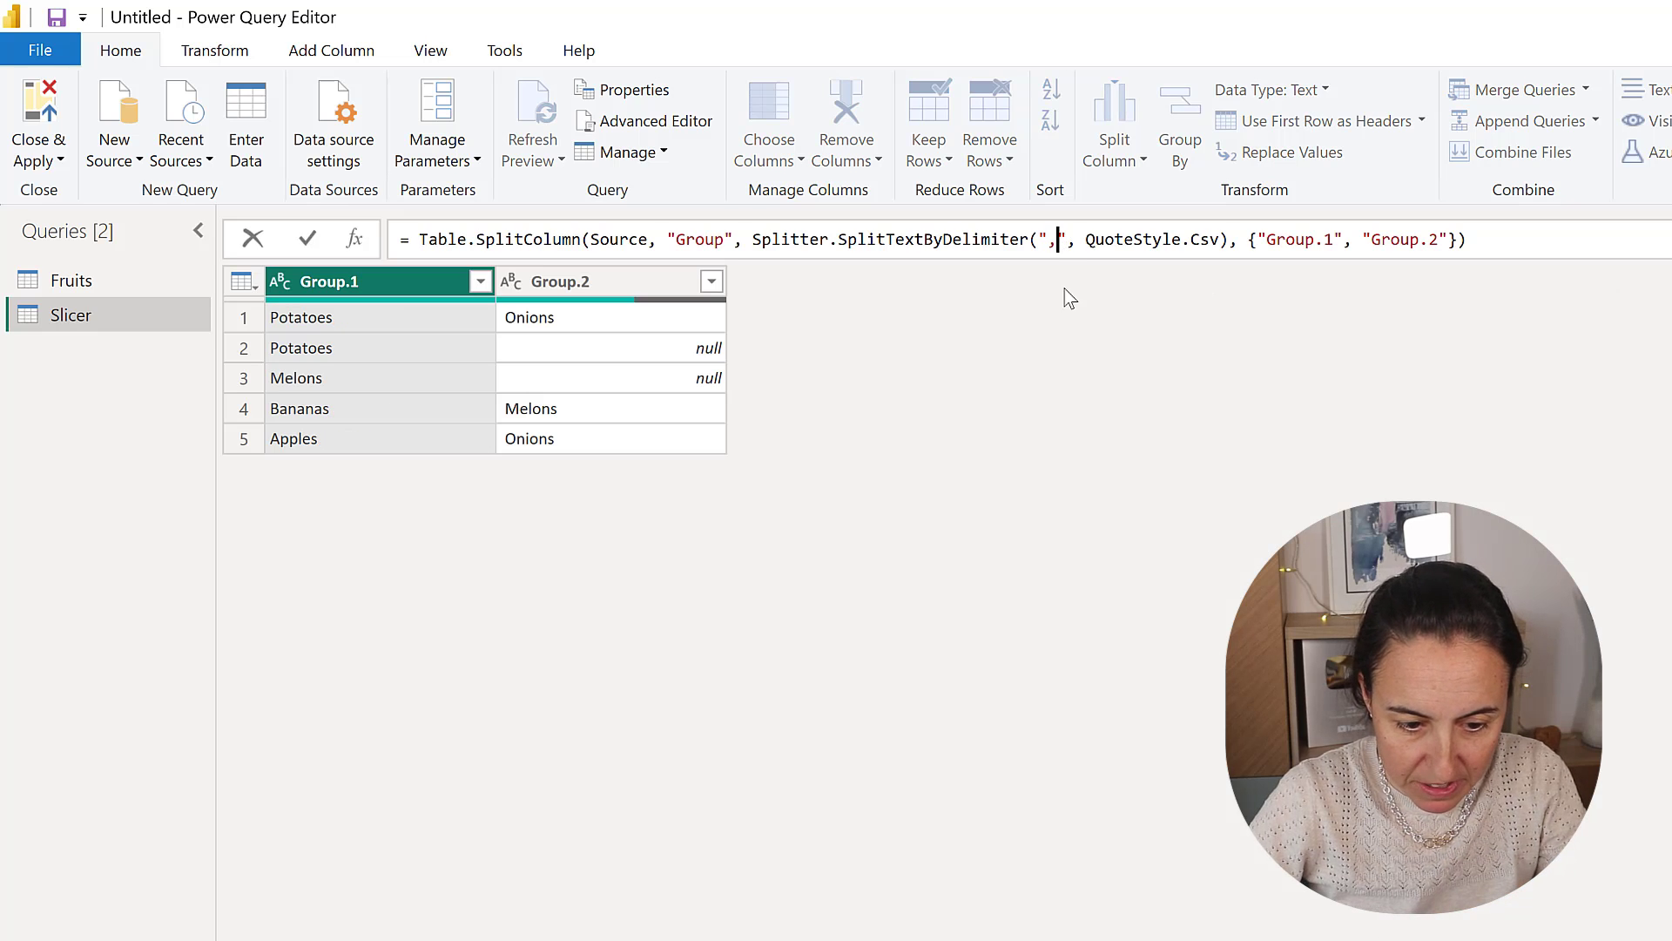
key("Return")
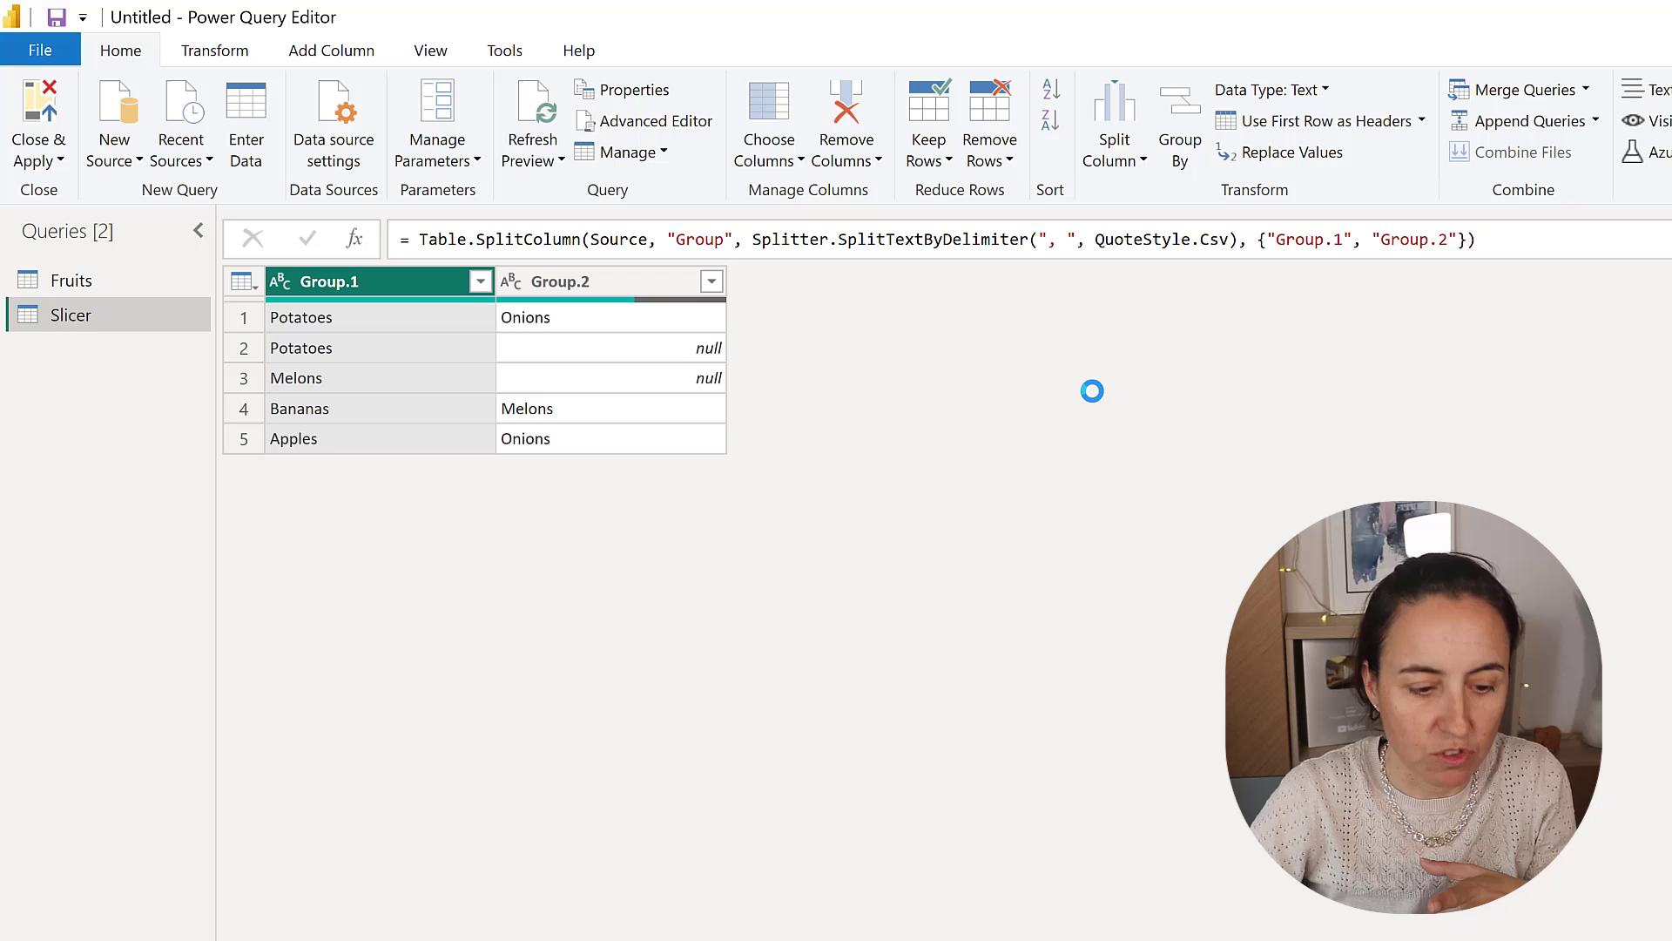
- Unpivot Group.1 and Group.2, keep only the Value column, and remove duplicate values
left_click(592, 277, "ctrl")
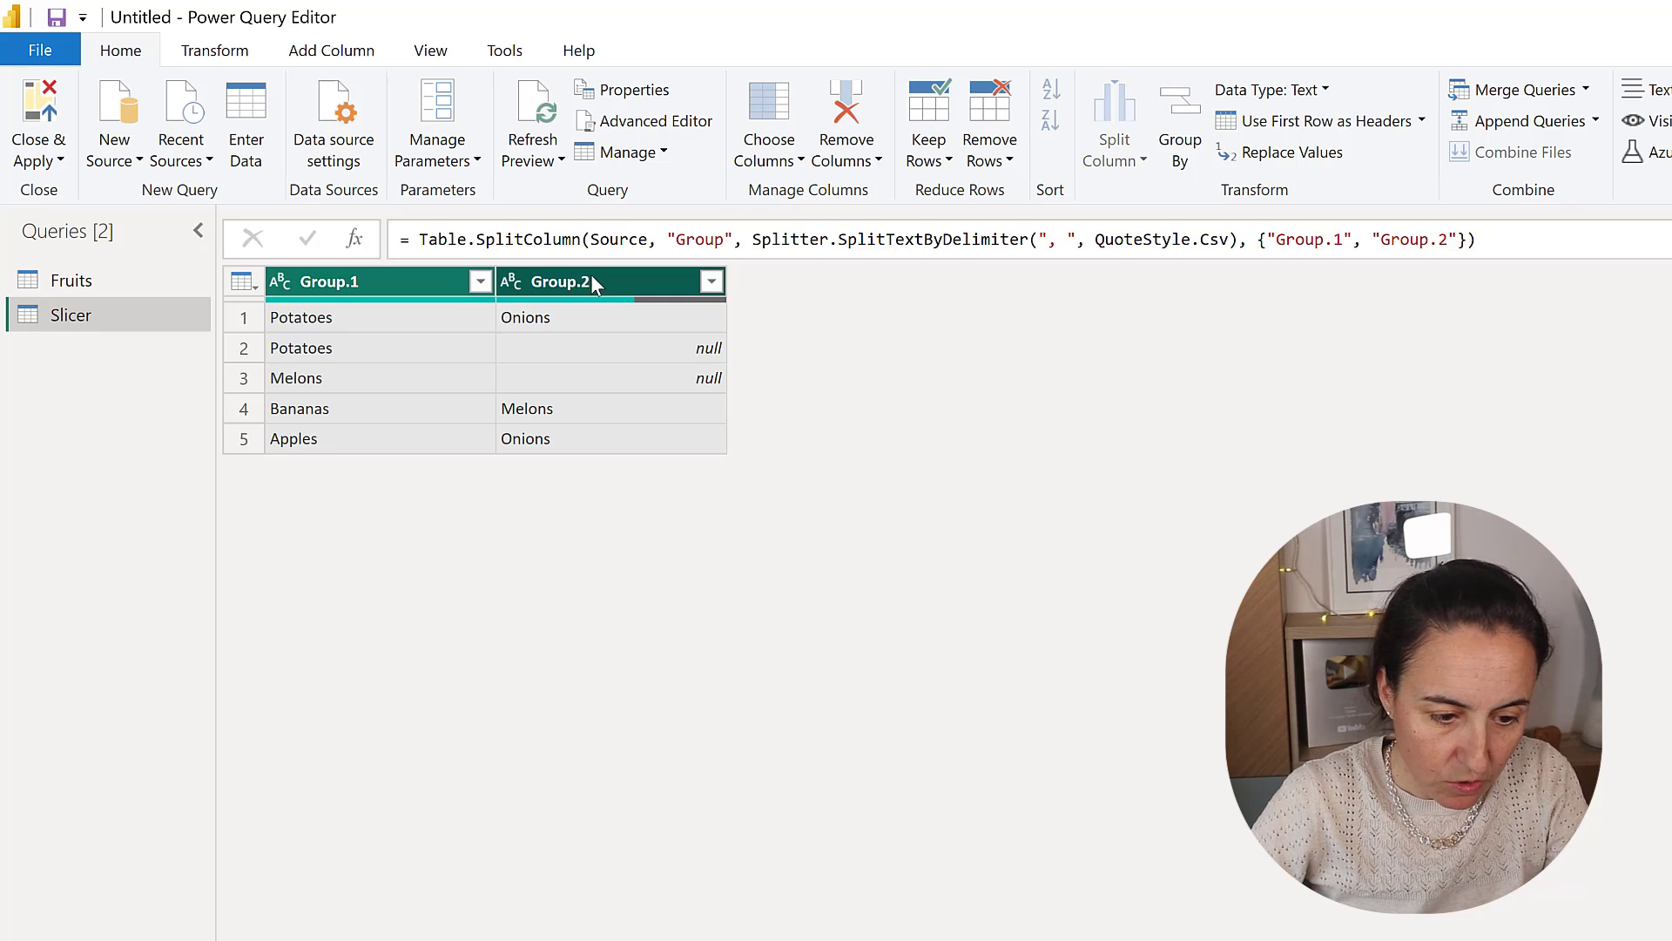
left_click(202, 54)
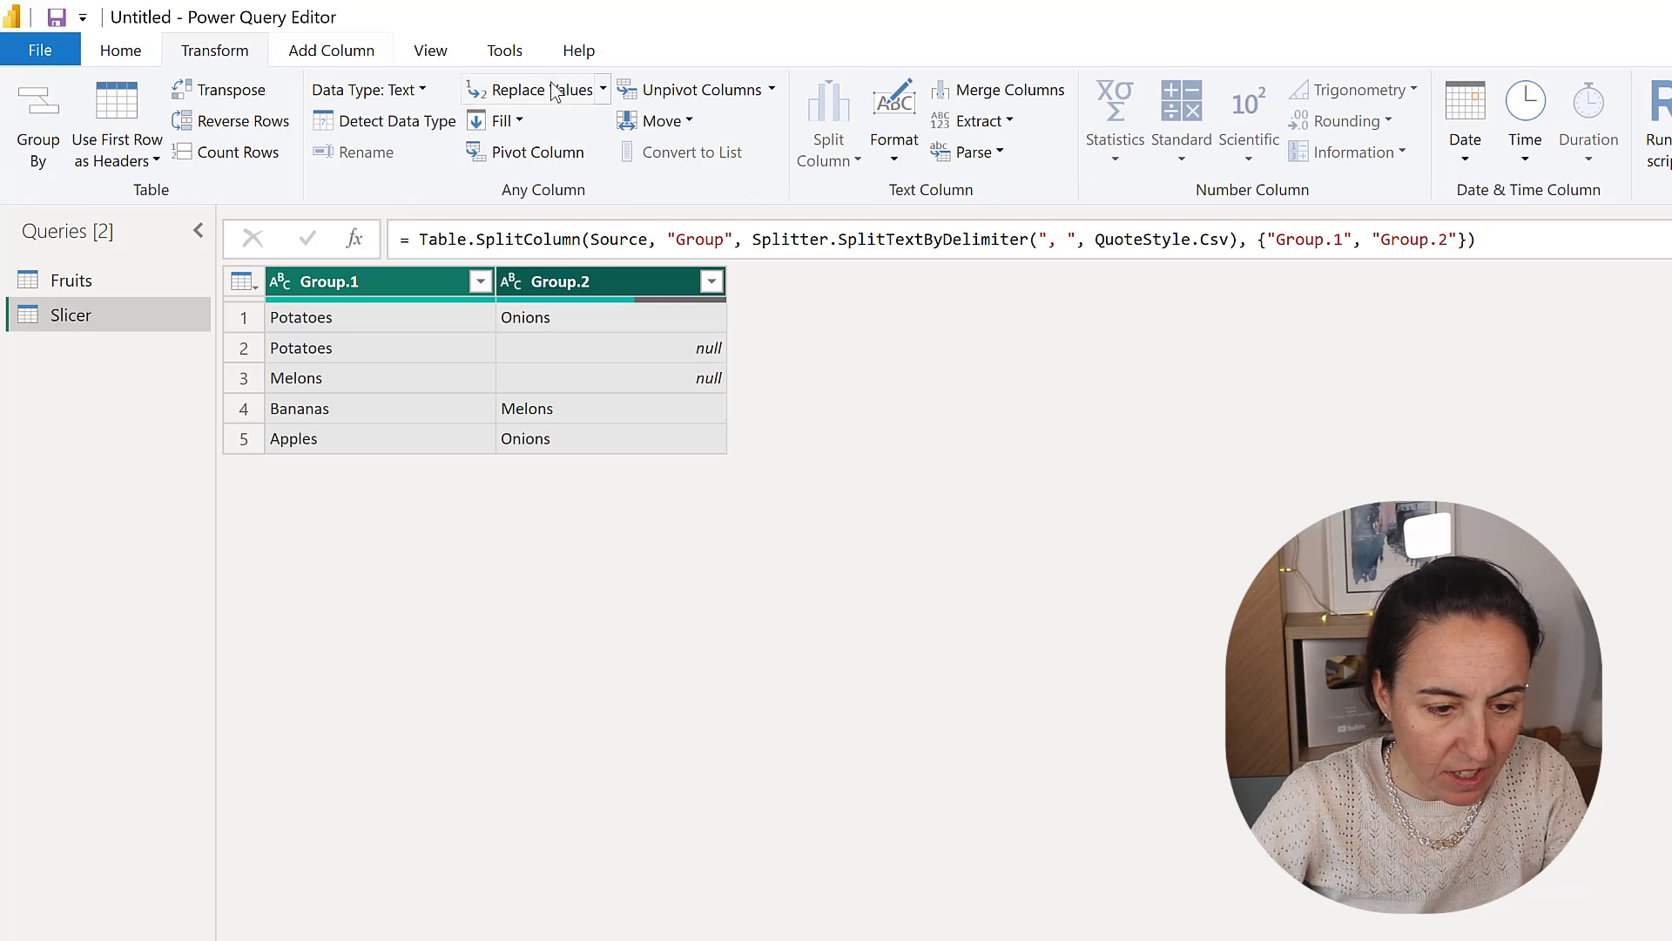
left_click(683, 92)
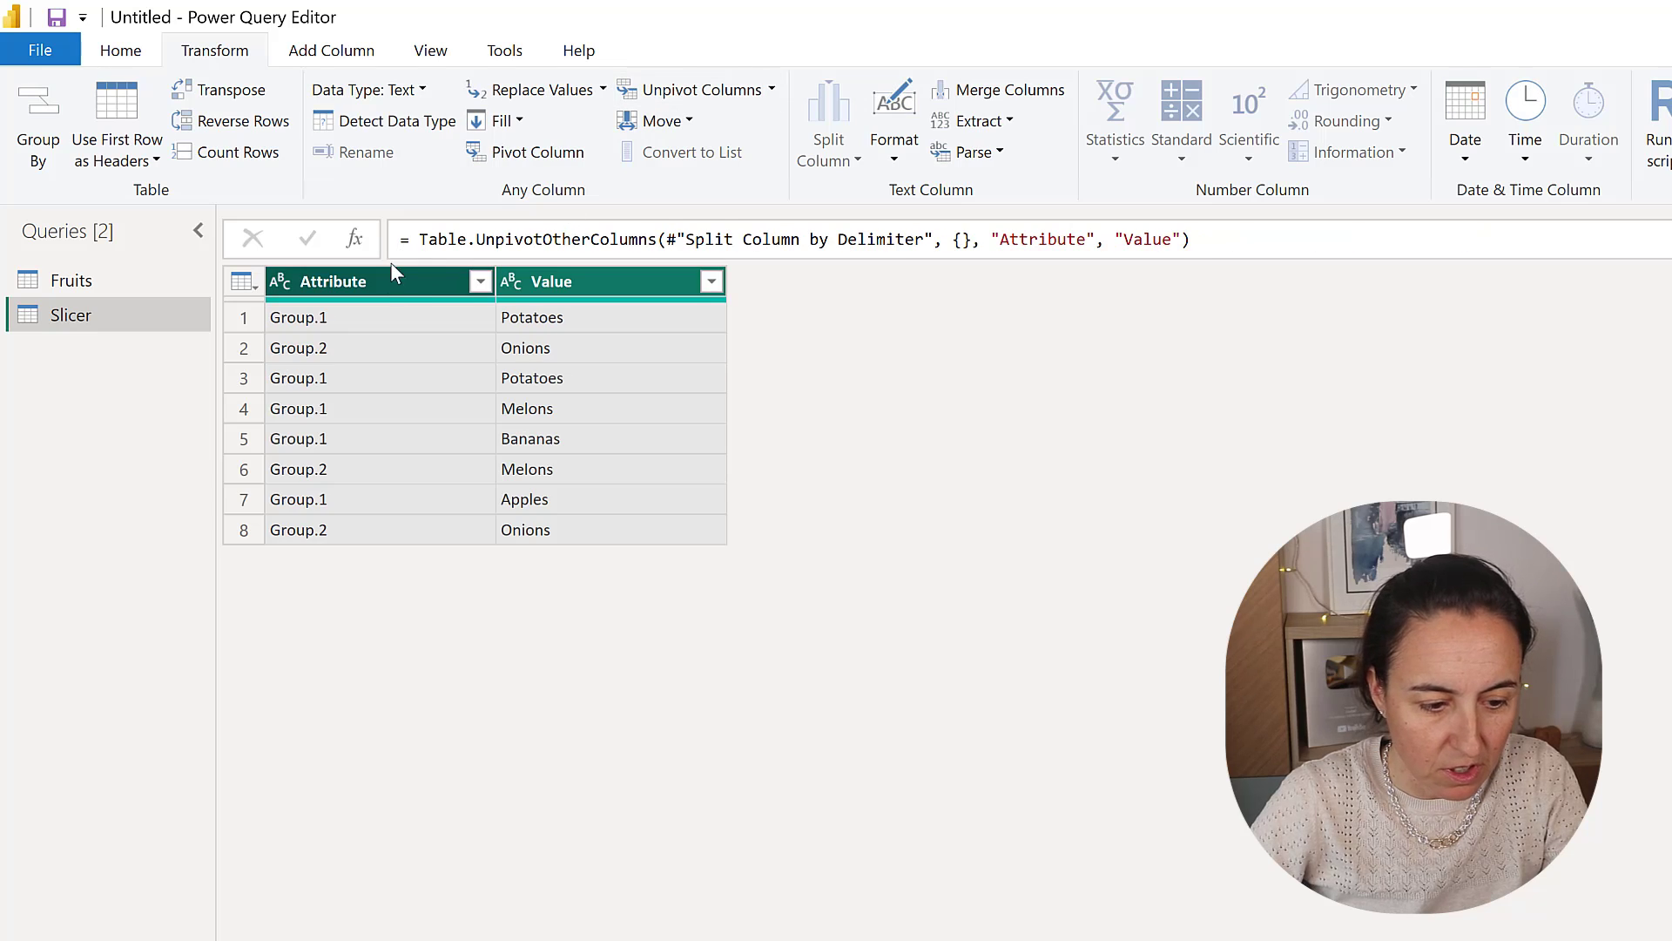
left_click(535, 281)
right_click(575, 288)
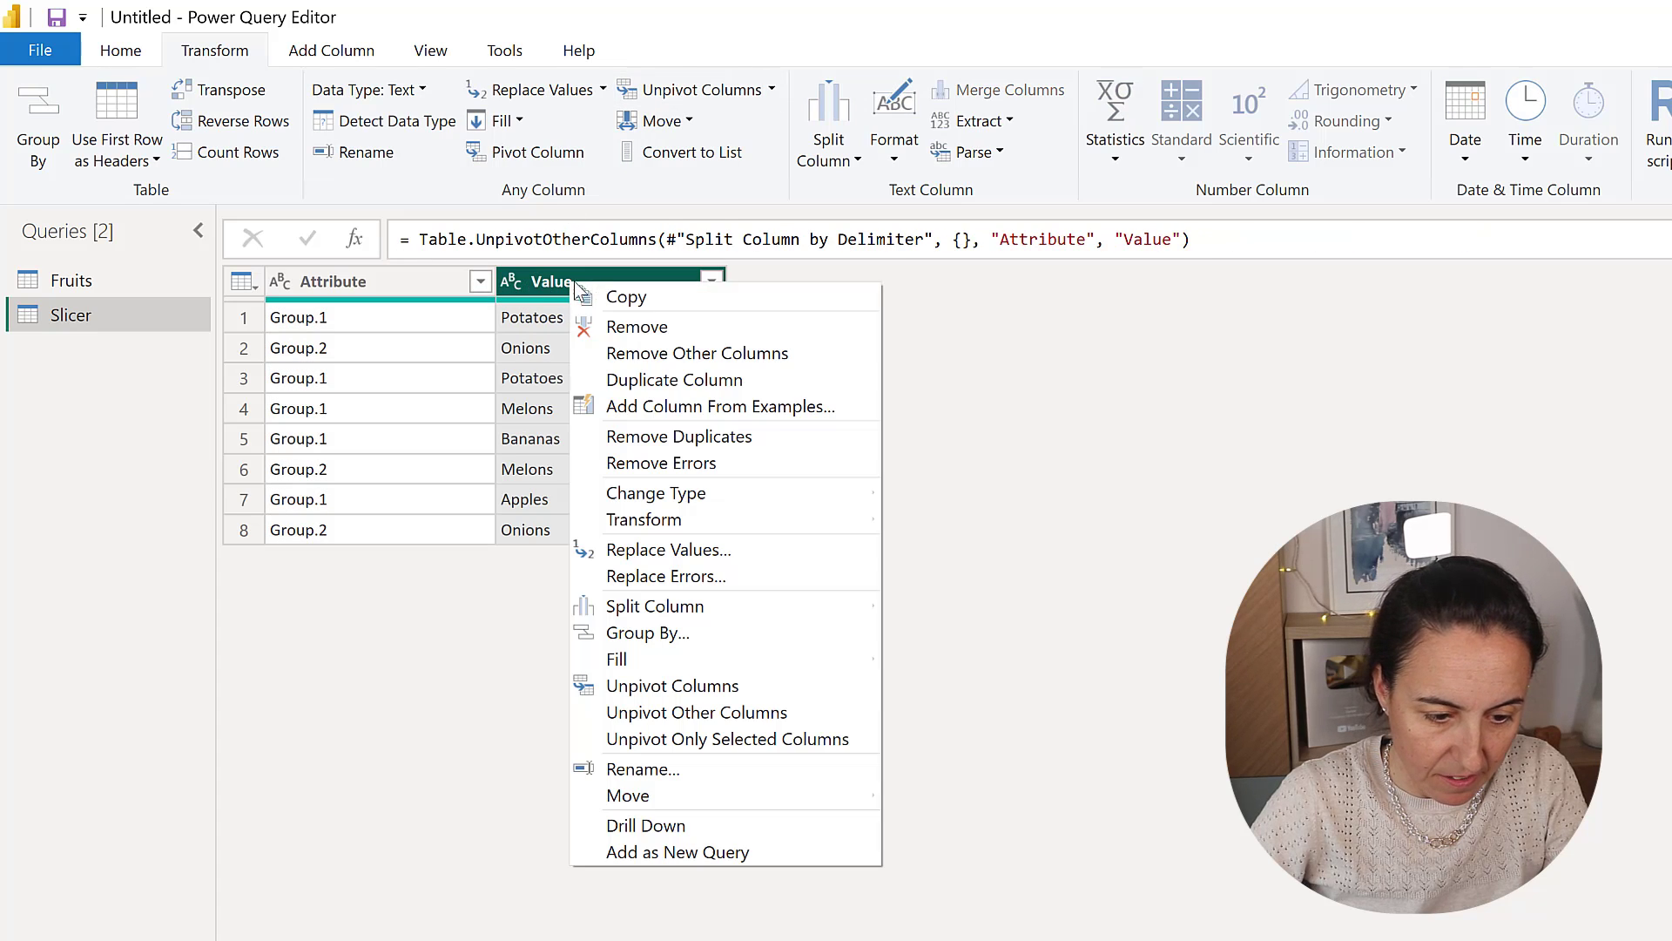
left_click(712, 355)
right_click(396, 286)
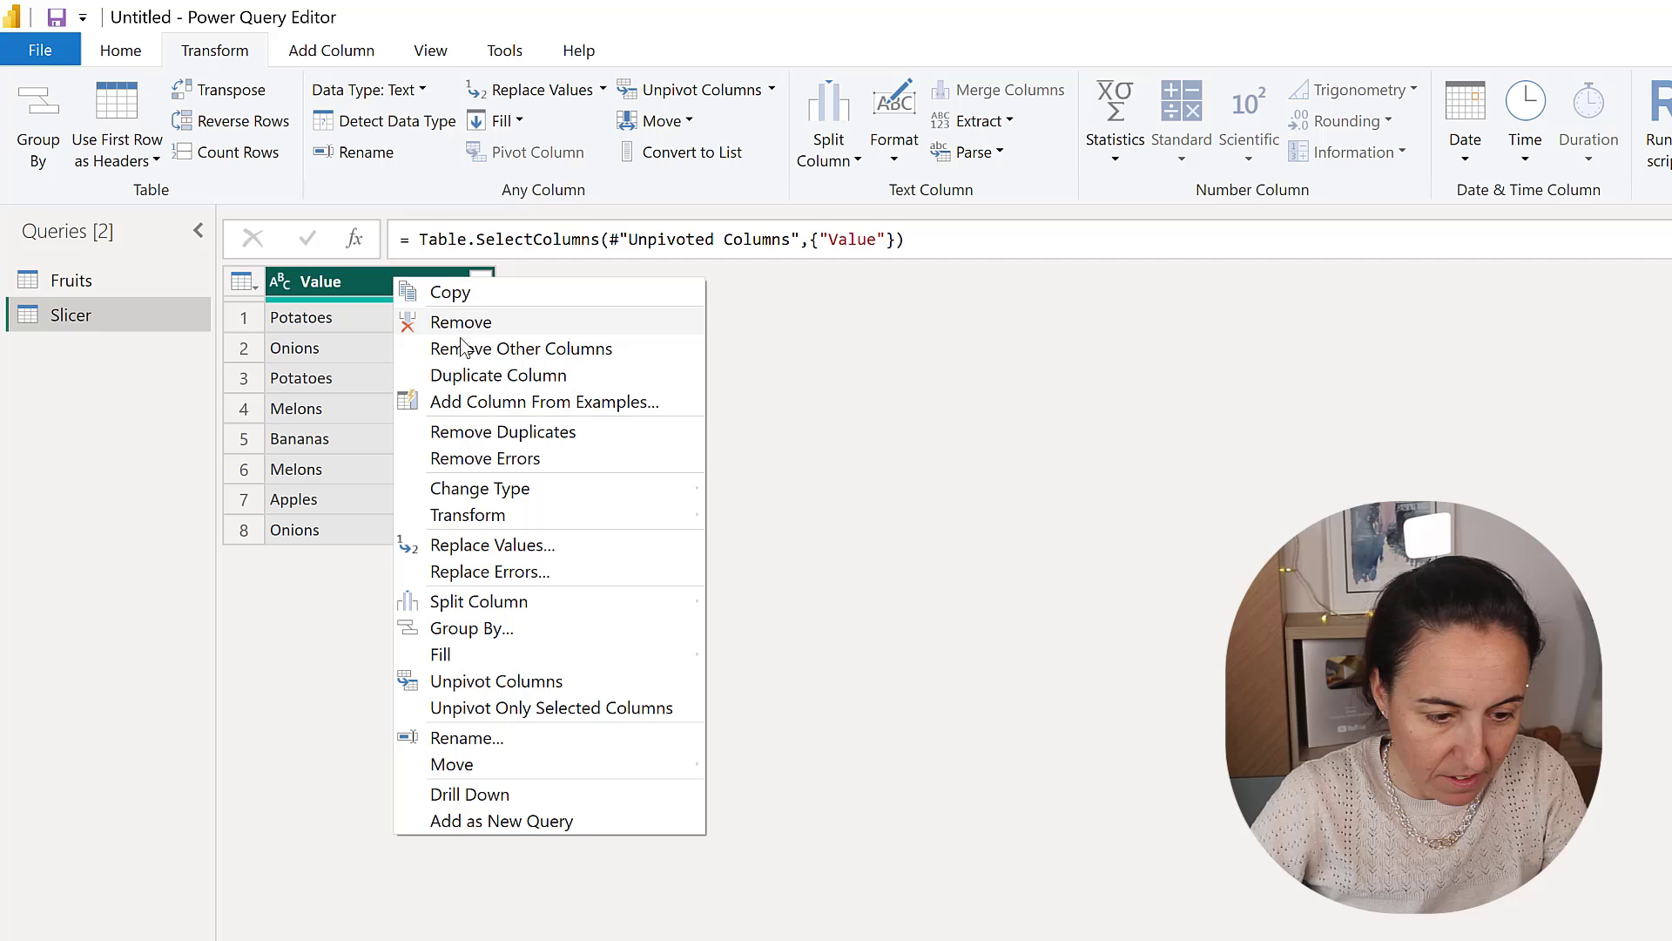
left_click(571, 434)
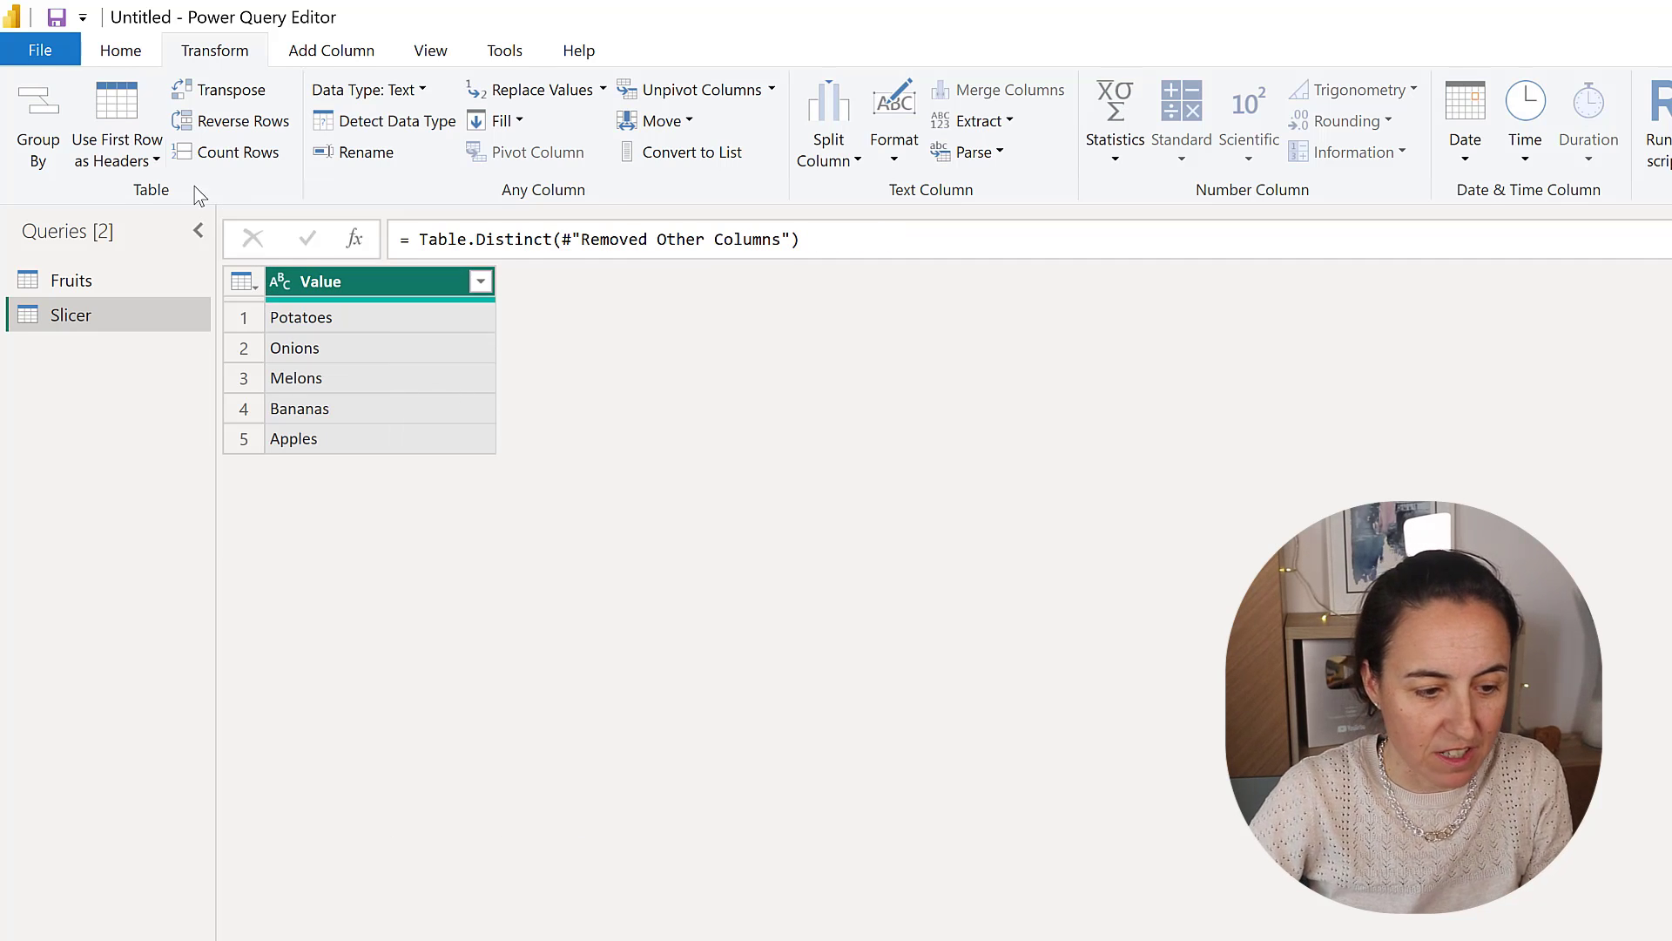
left_click(122, 51)
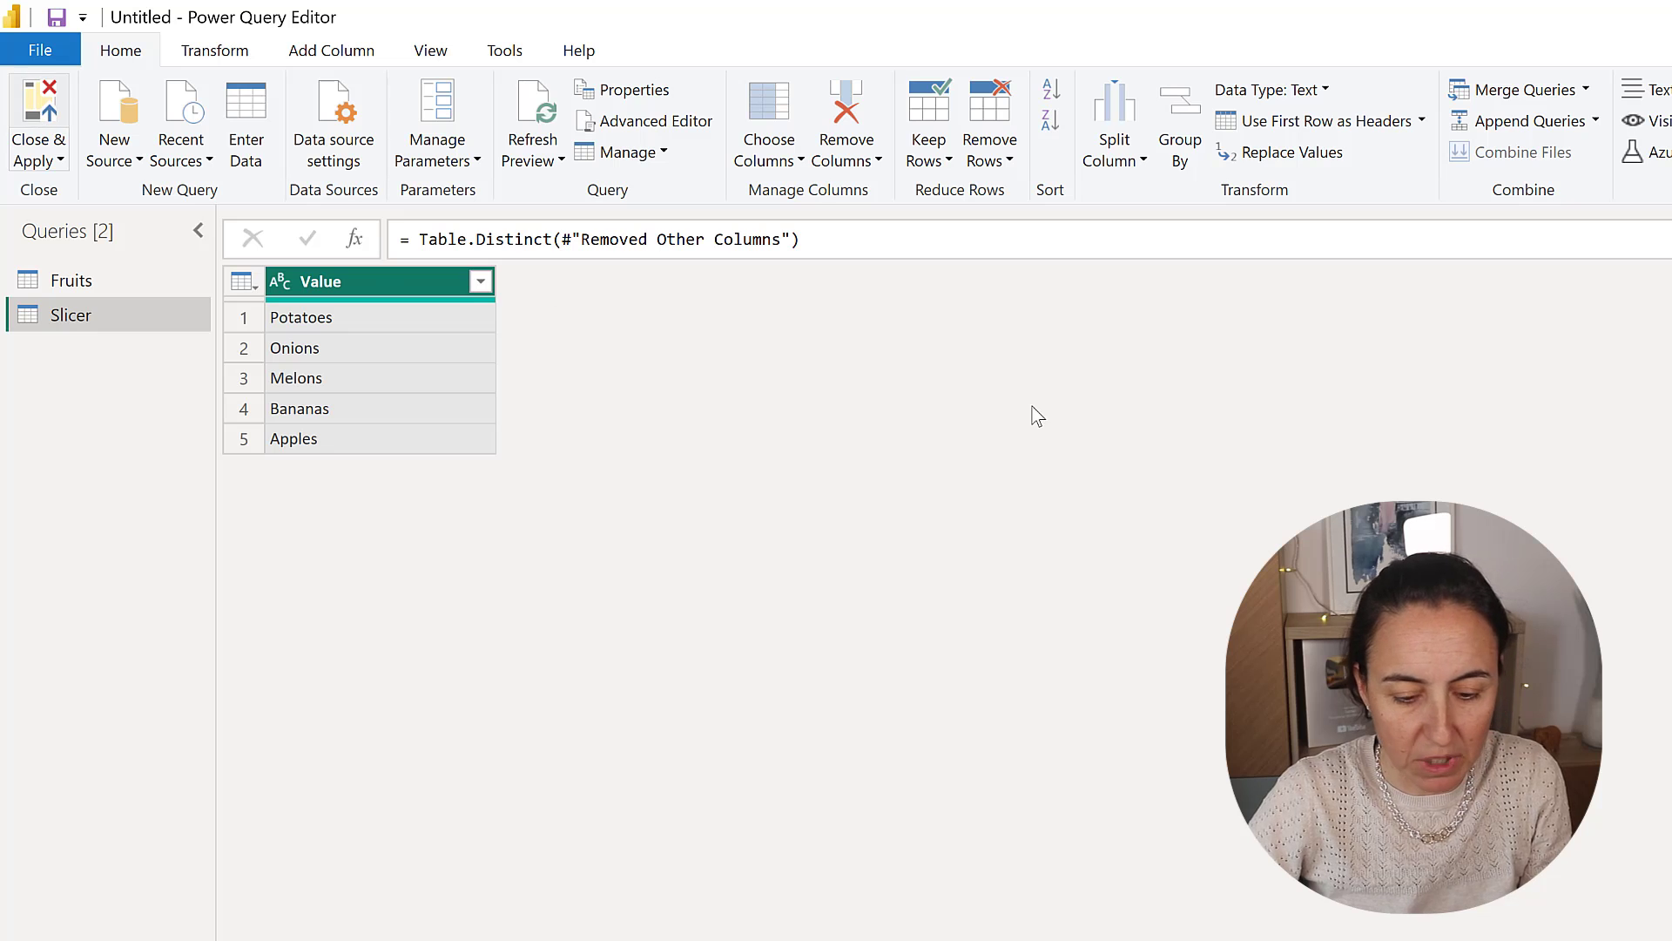
- Apply the query changes and check the unrelated Fruits and Slicer tables in Model view
key("alt+Tab")
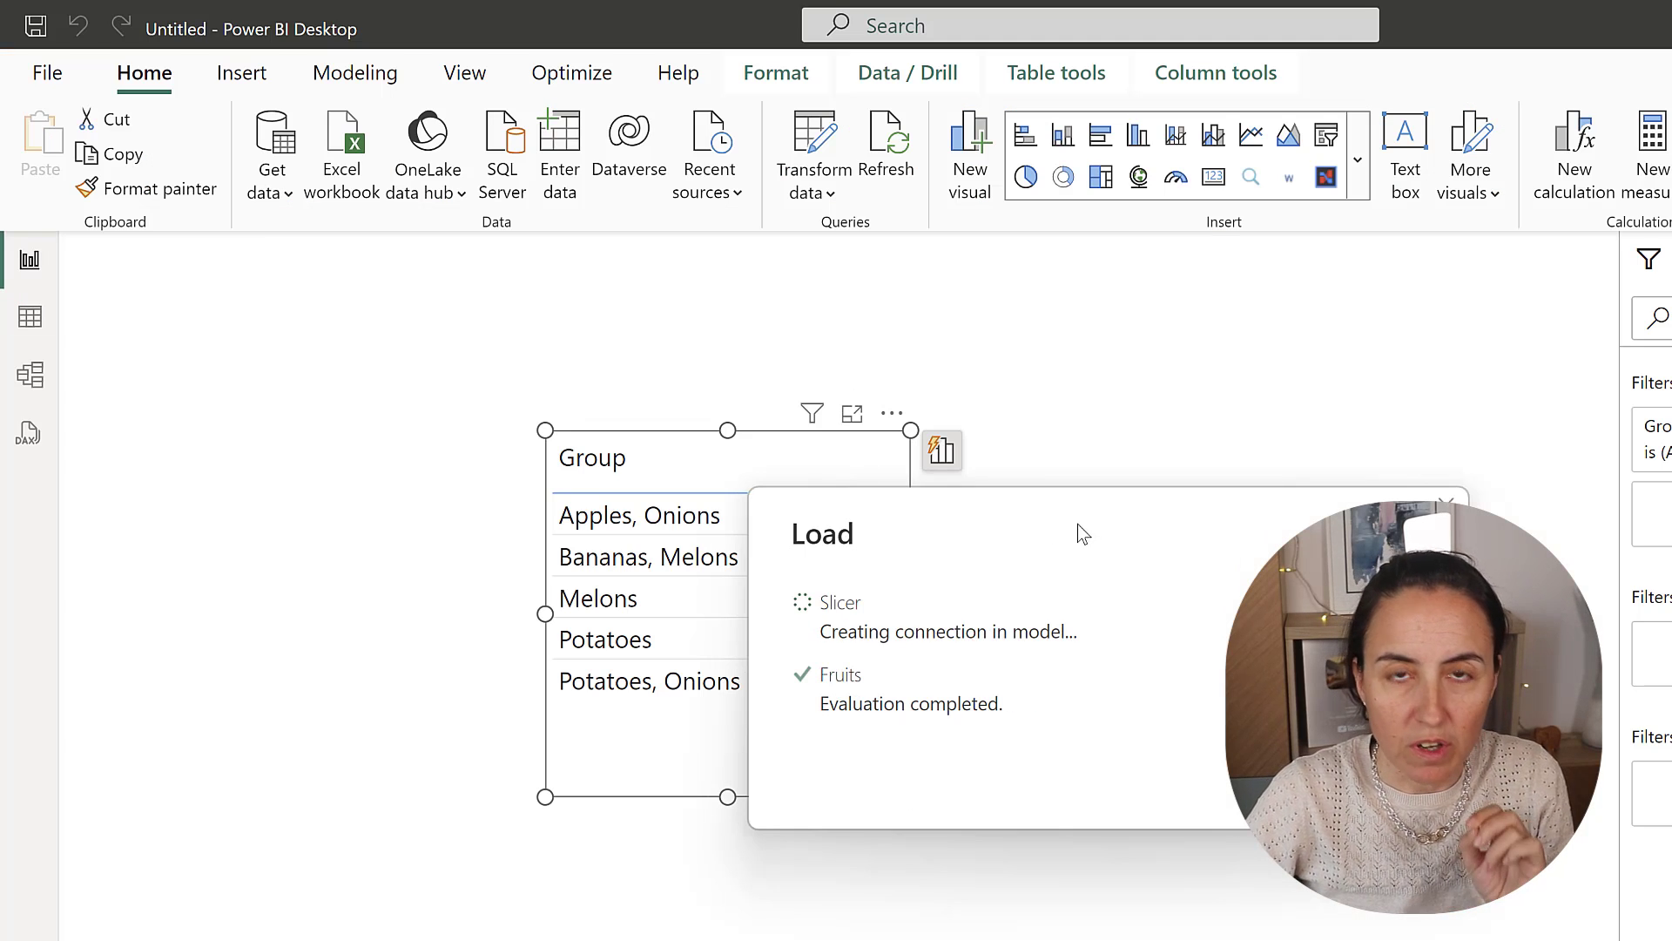
left_click(29, 375)
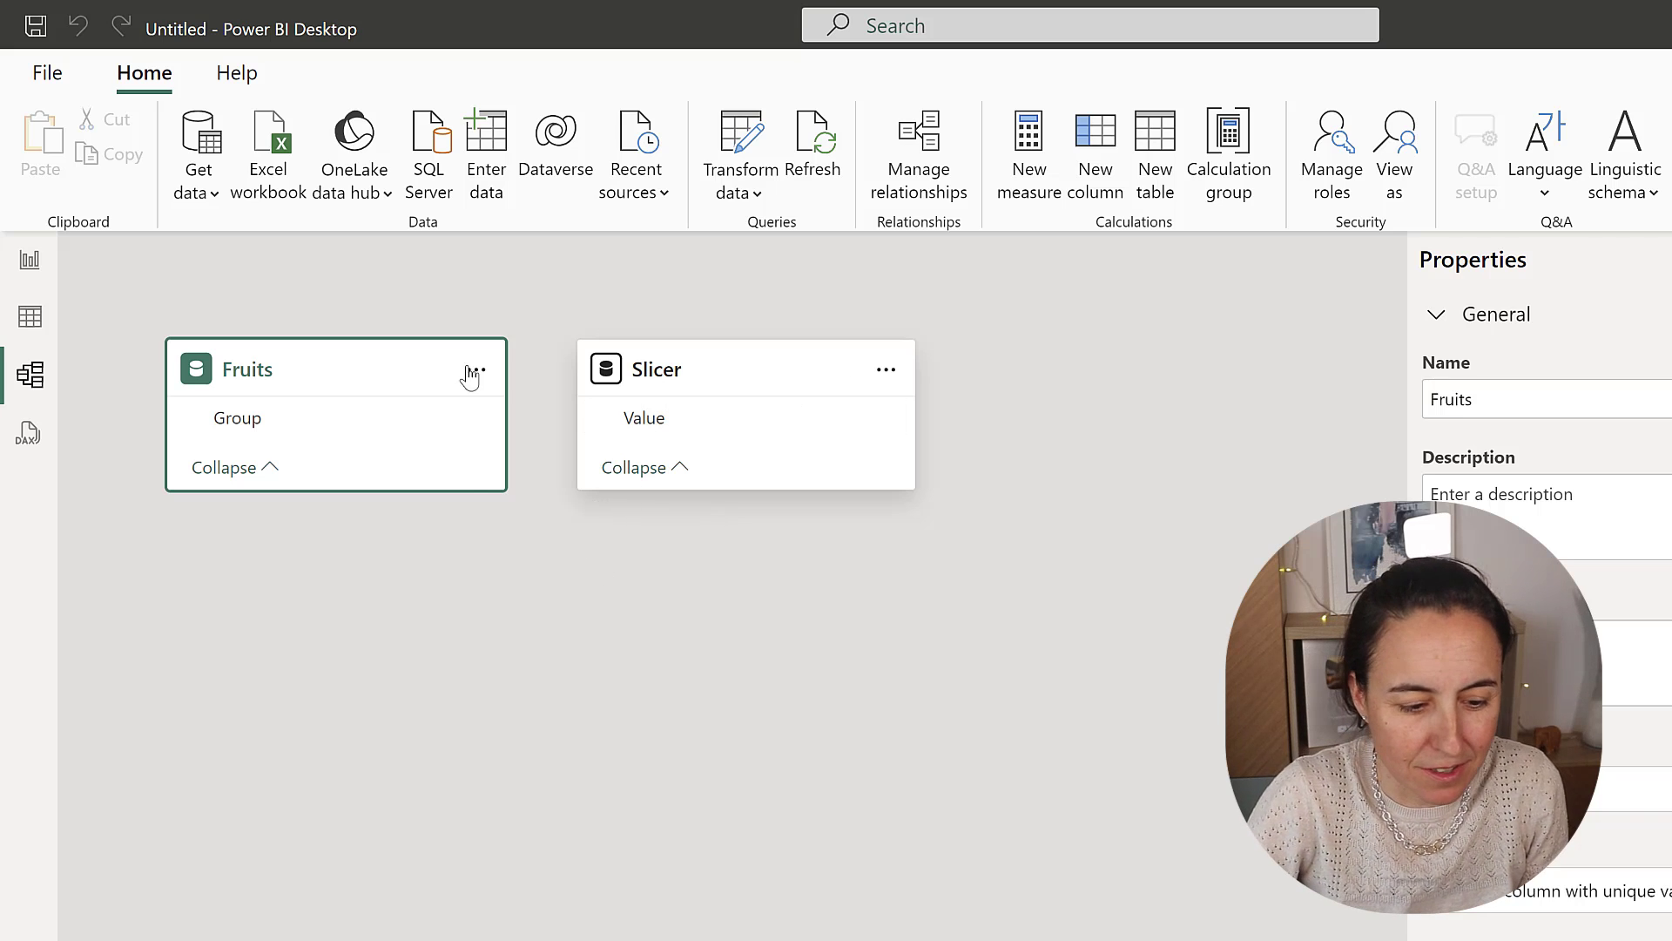
- Reposition the Group table and add Slicer's Value field as a slicer beside it
left_click(29, 266)
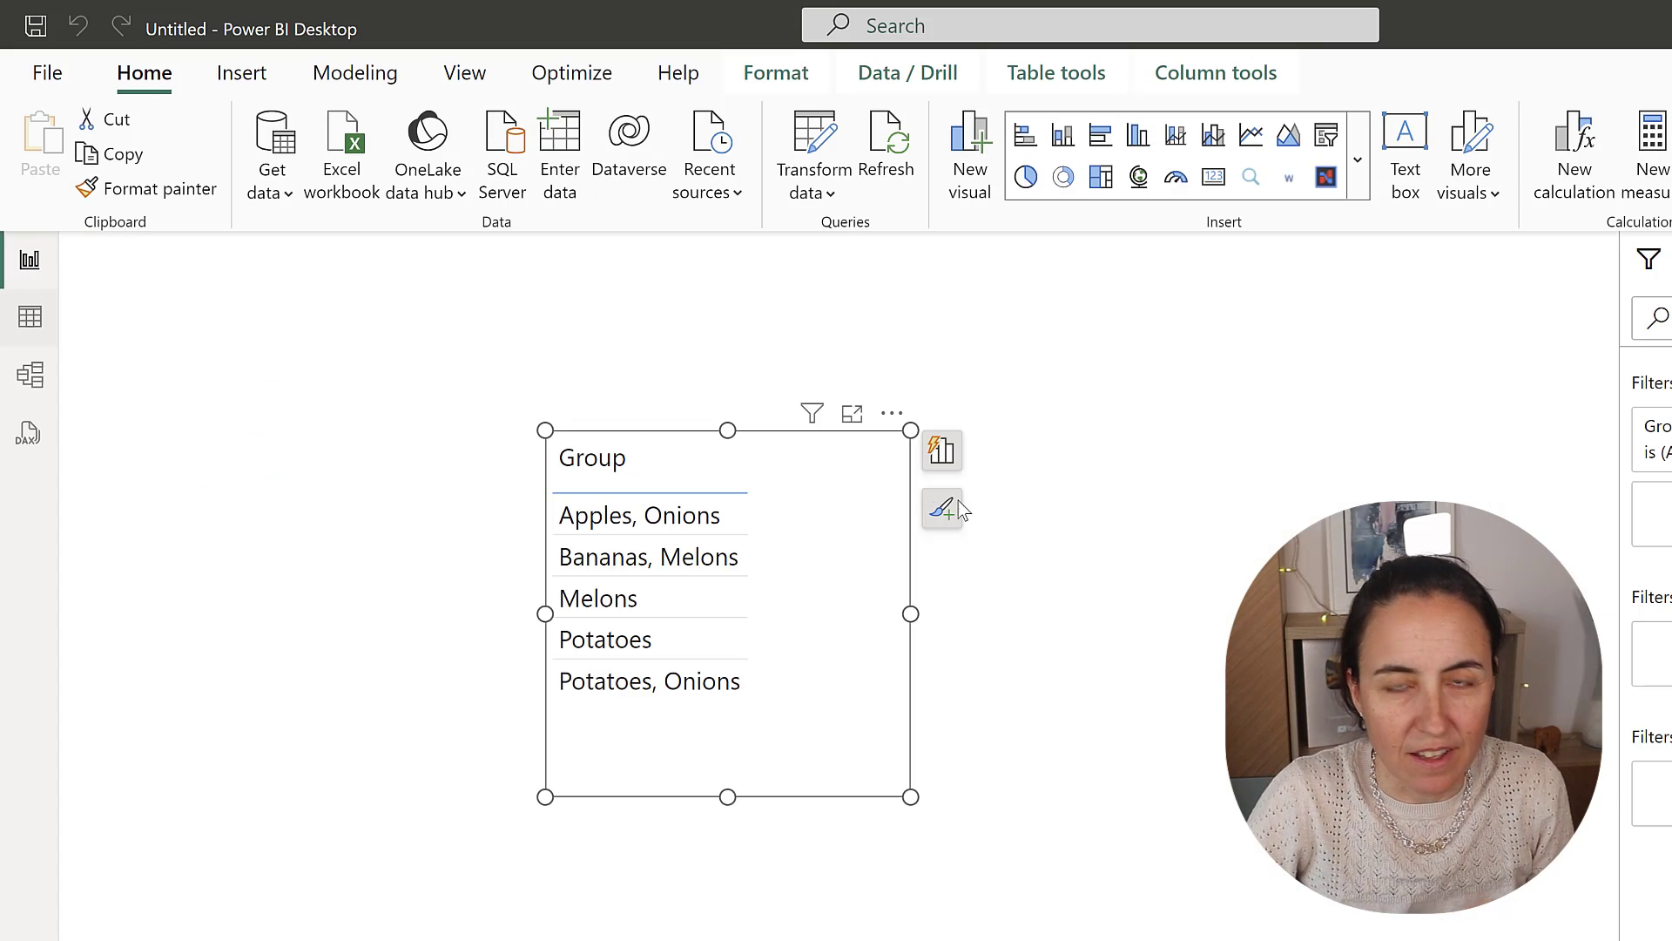
left_click_drag(830, 559, 999, 509)
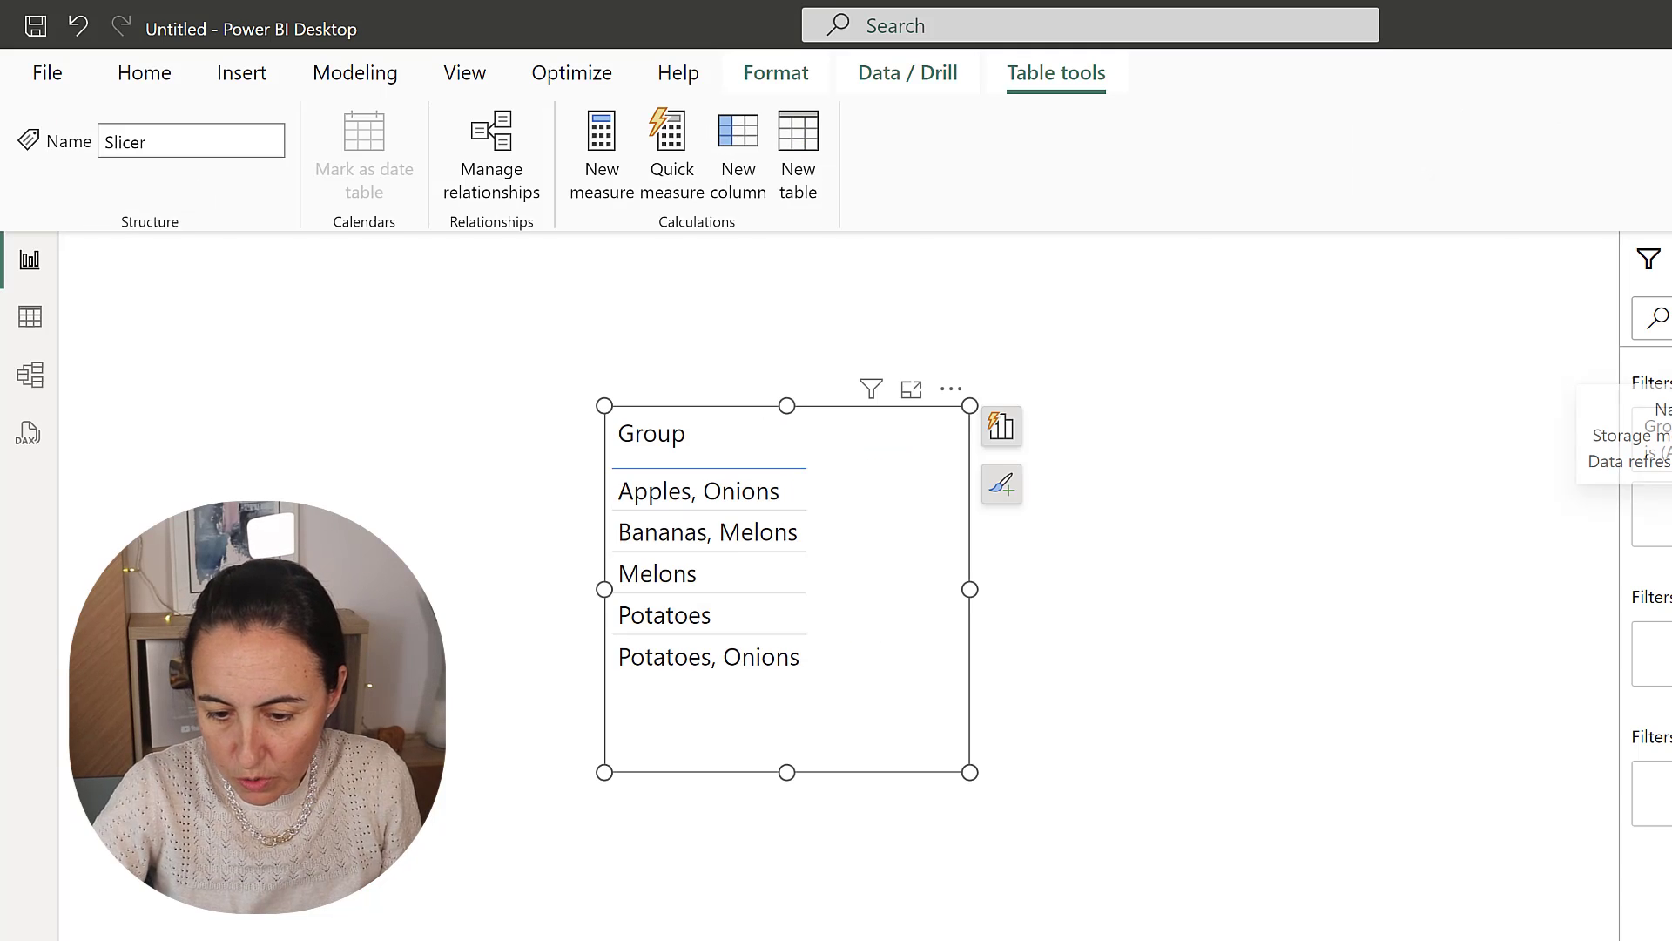
left_click_drag(1671, 361, 1233, 379)
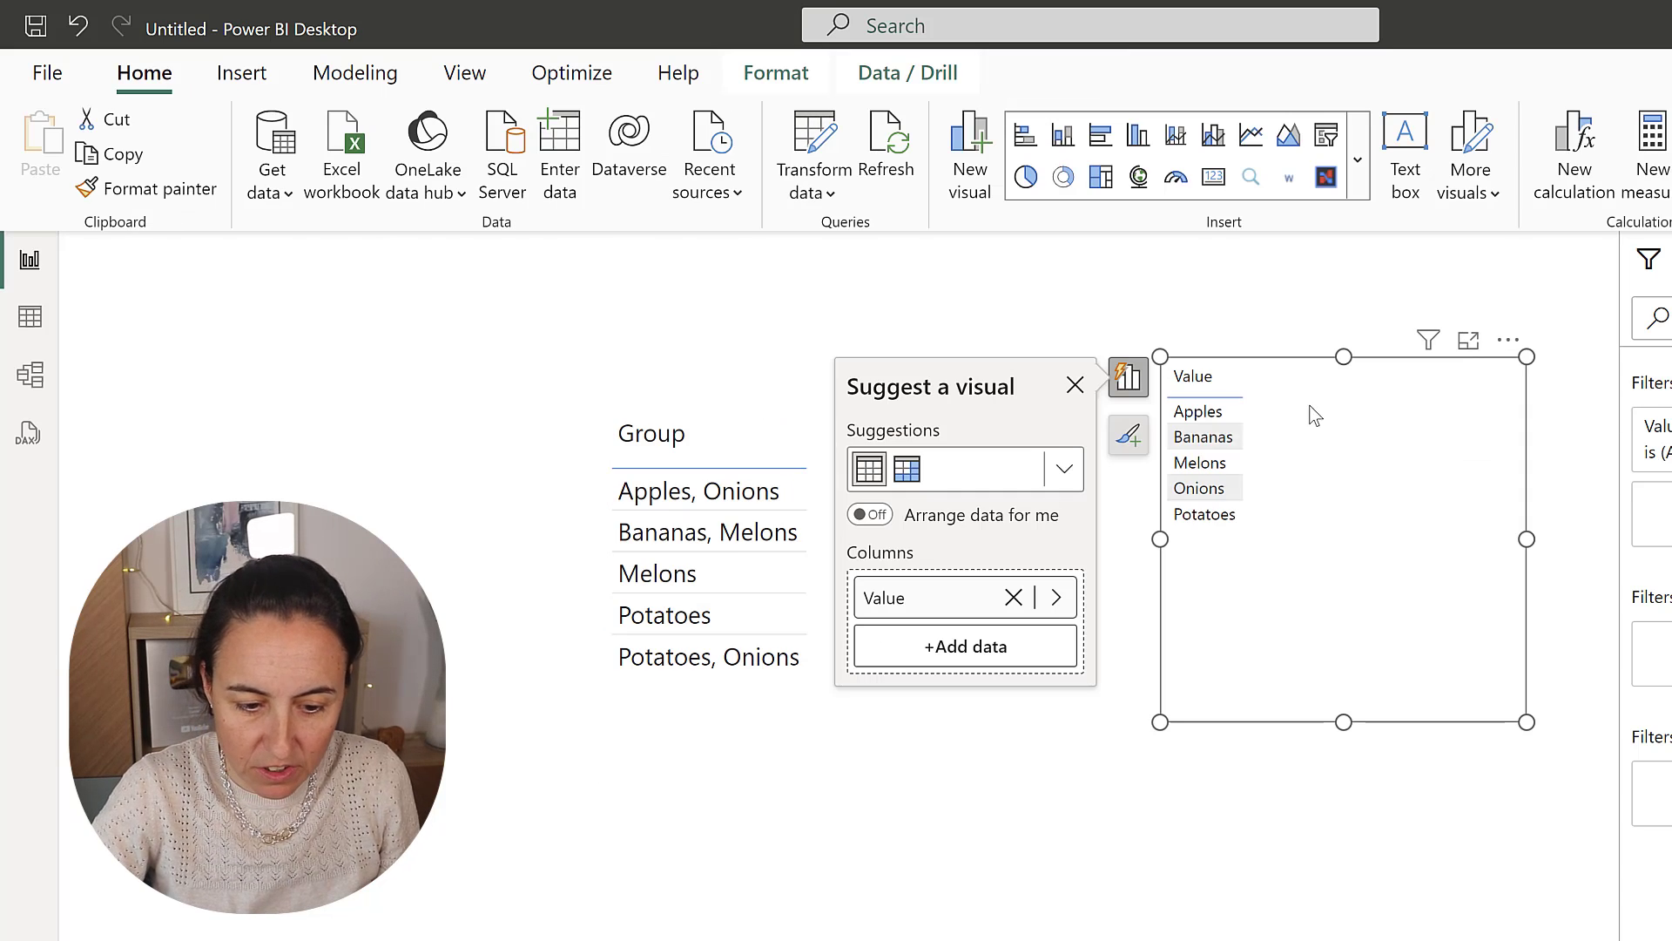
left_click(1064, 471)
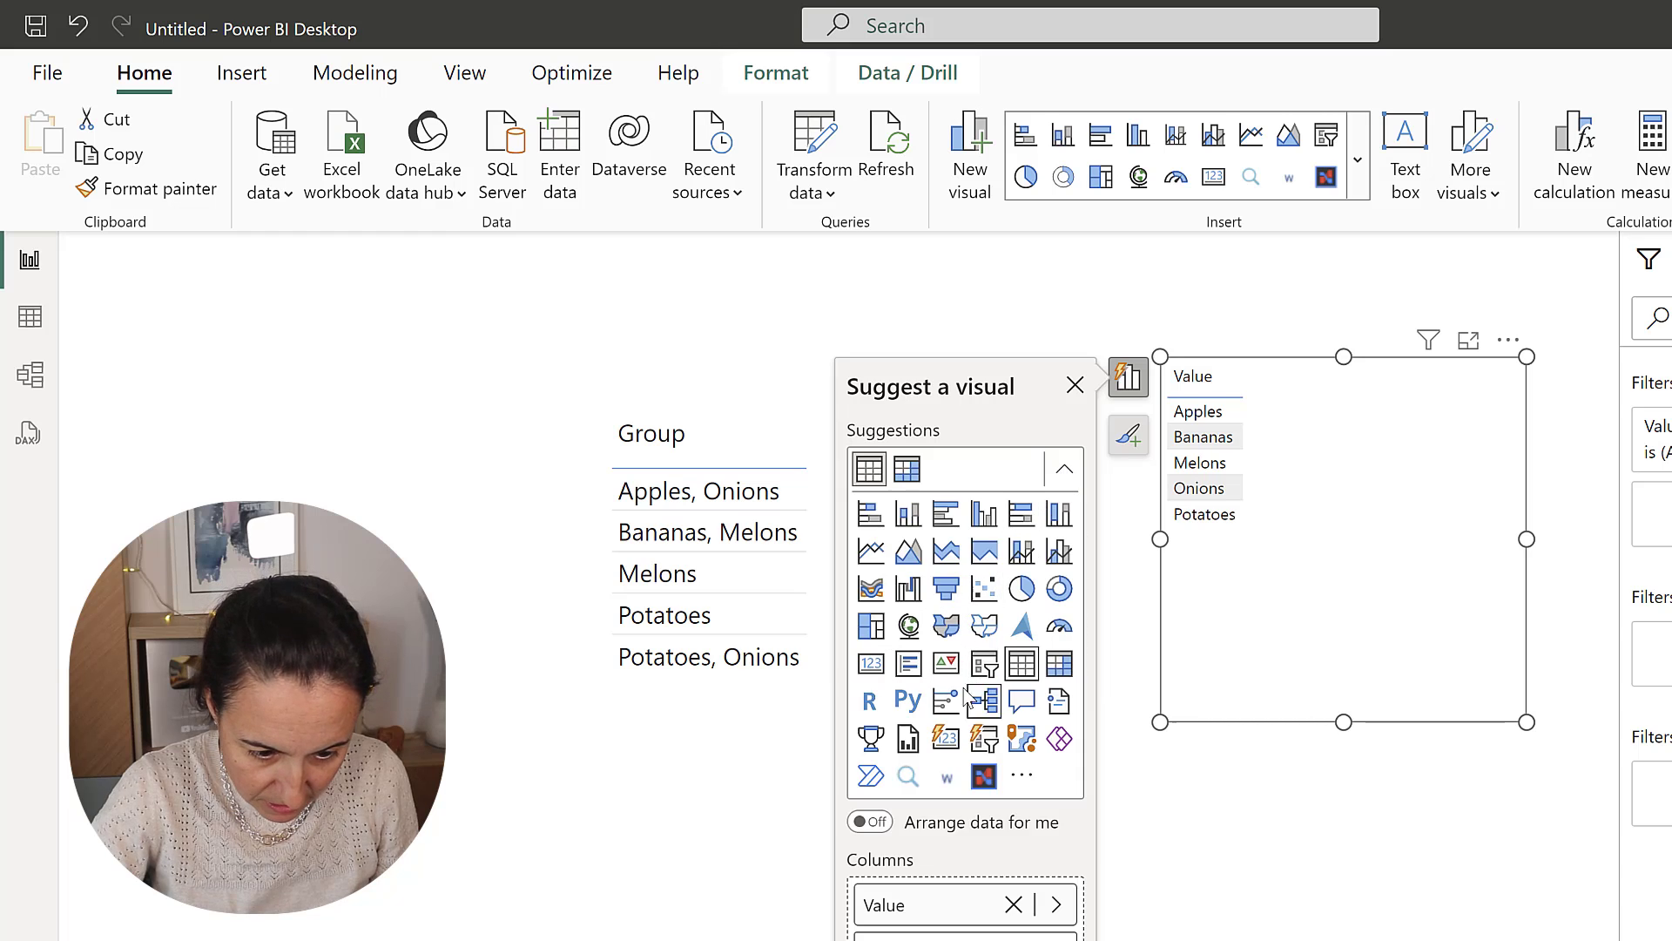
left_click(991, 672)
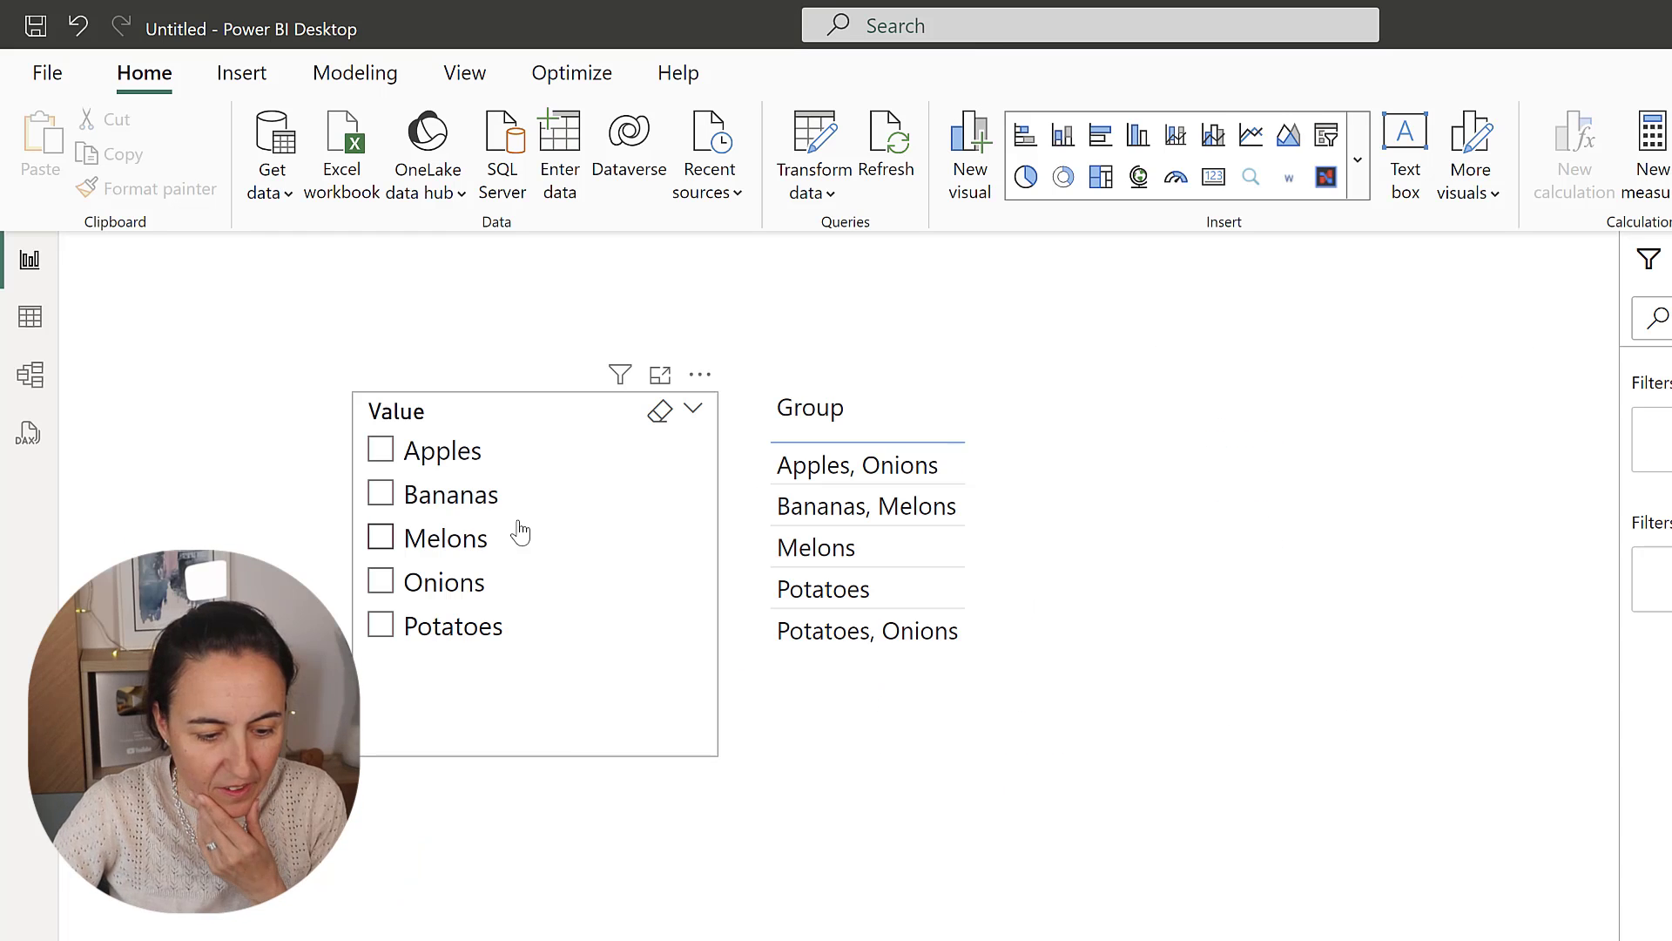
- Tick Melons, then switch the Value slicer selection to Bananas
left_click(448, 542)
left_click(447, 549)
left_click(433, 494)
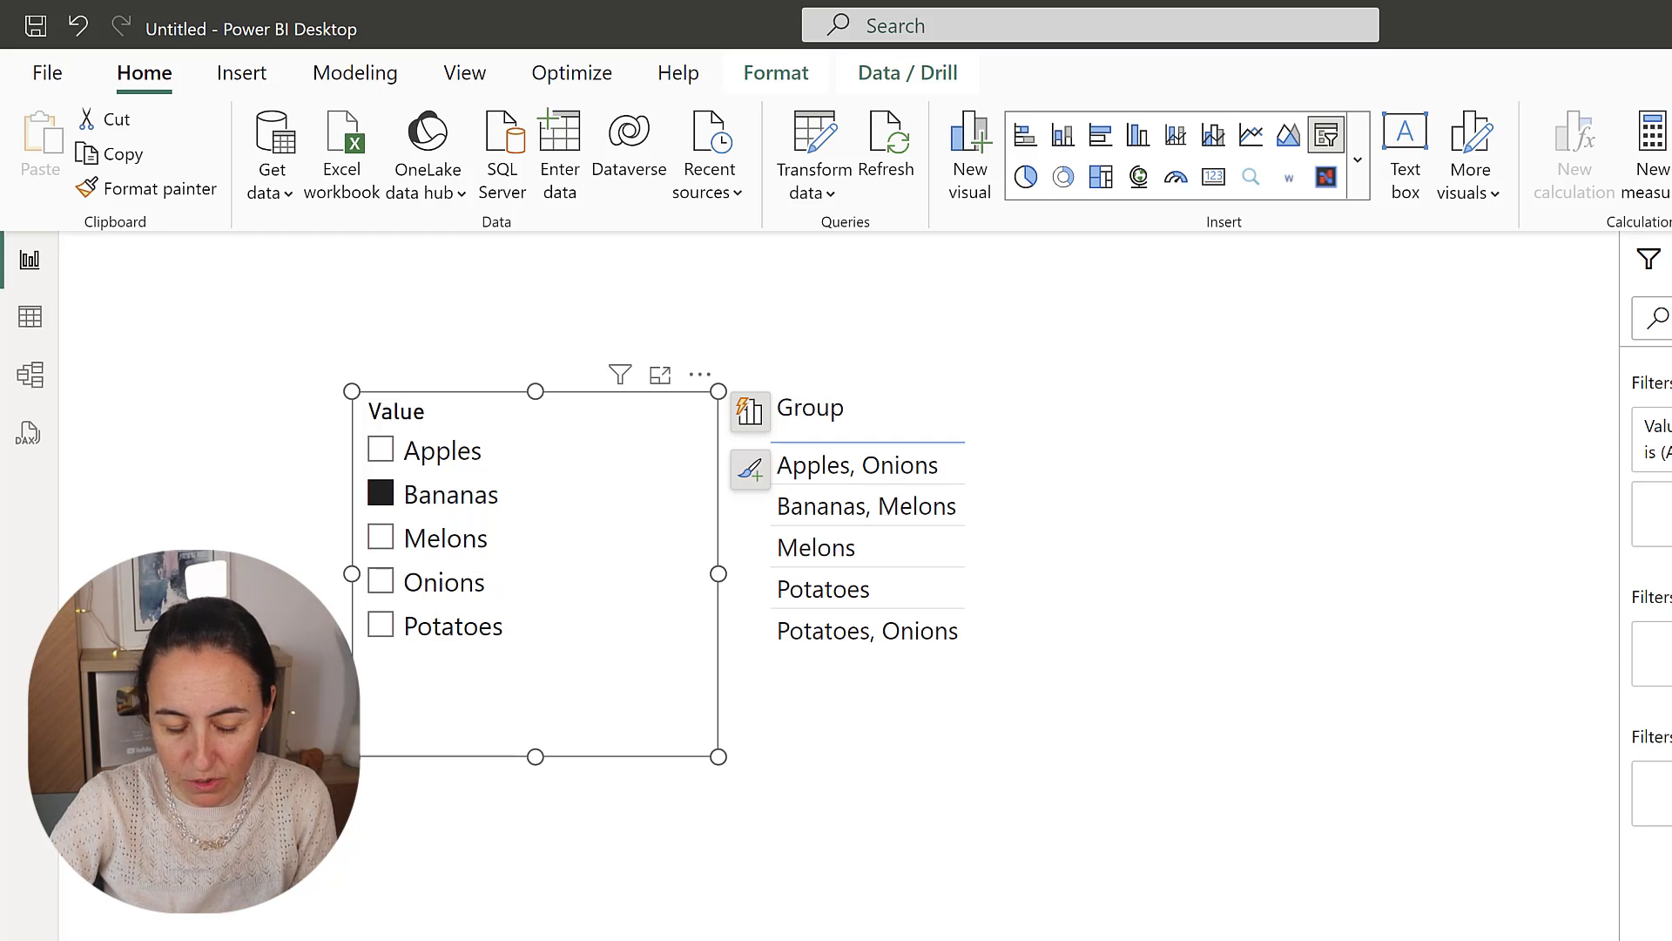
- Create a new measure named Slicer filter with the comment '// This filters the list of fruits'
key("alt+h")
type("nm")
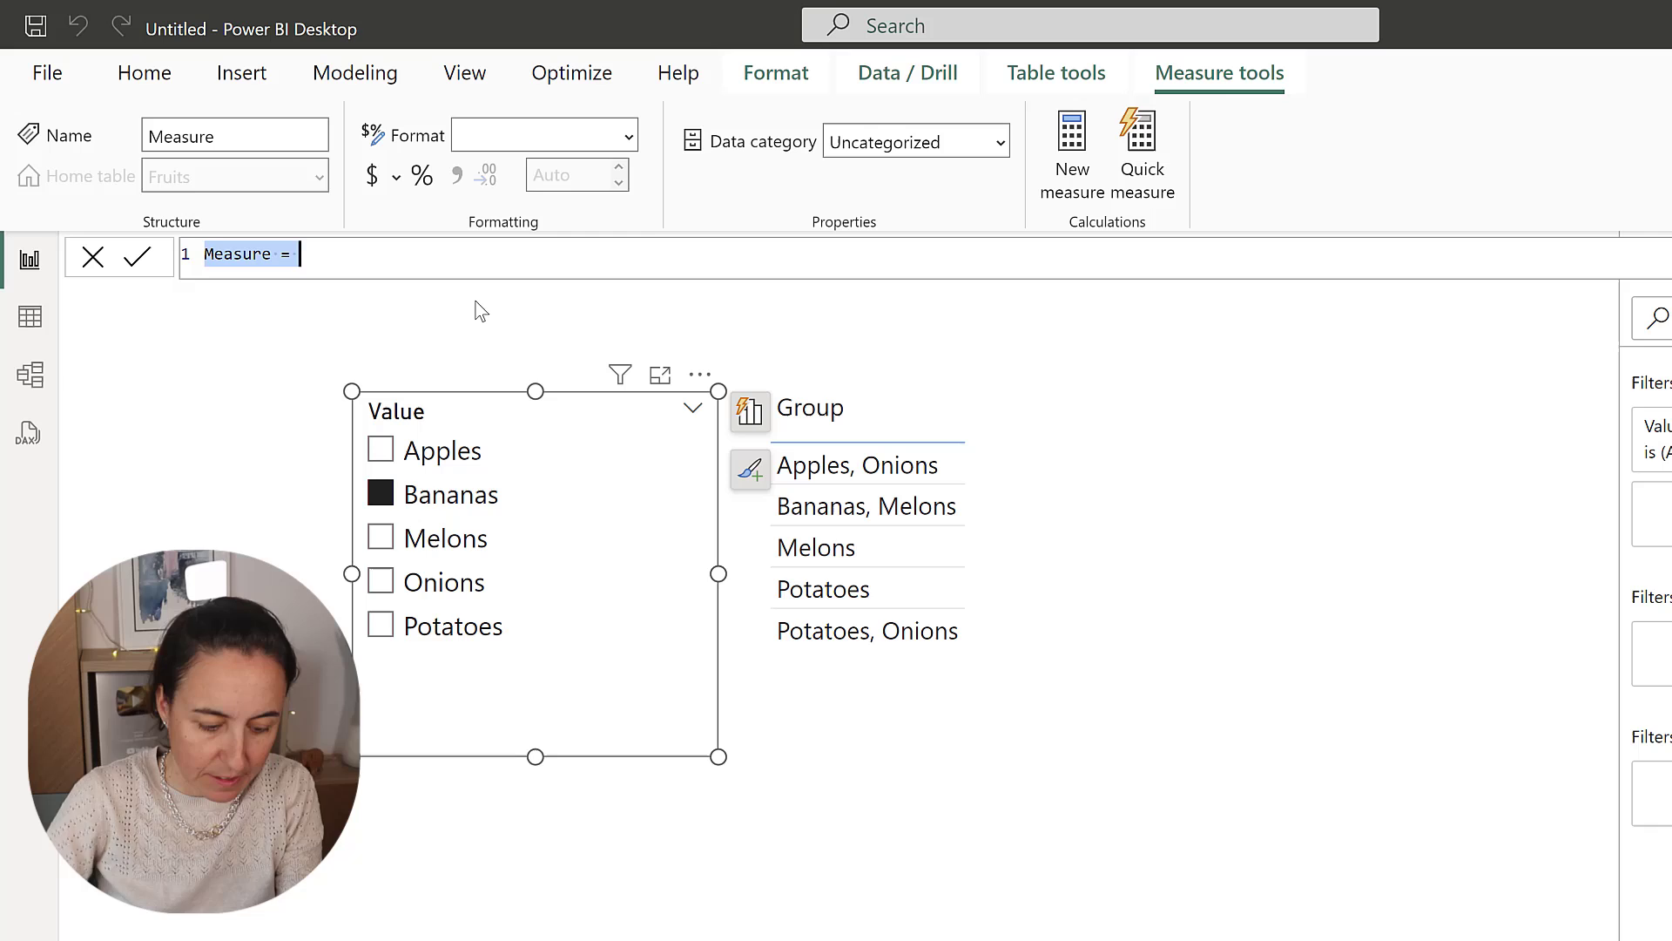
type("Sli")
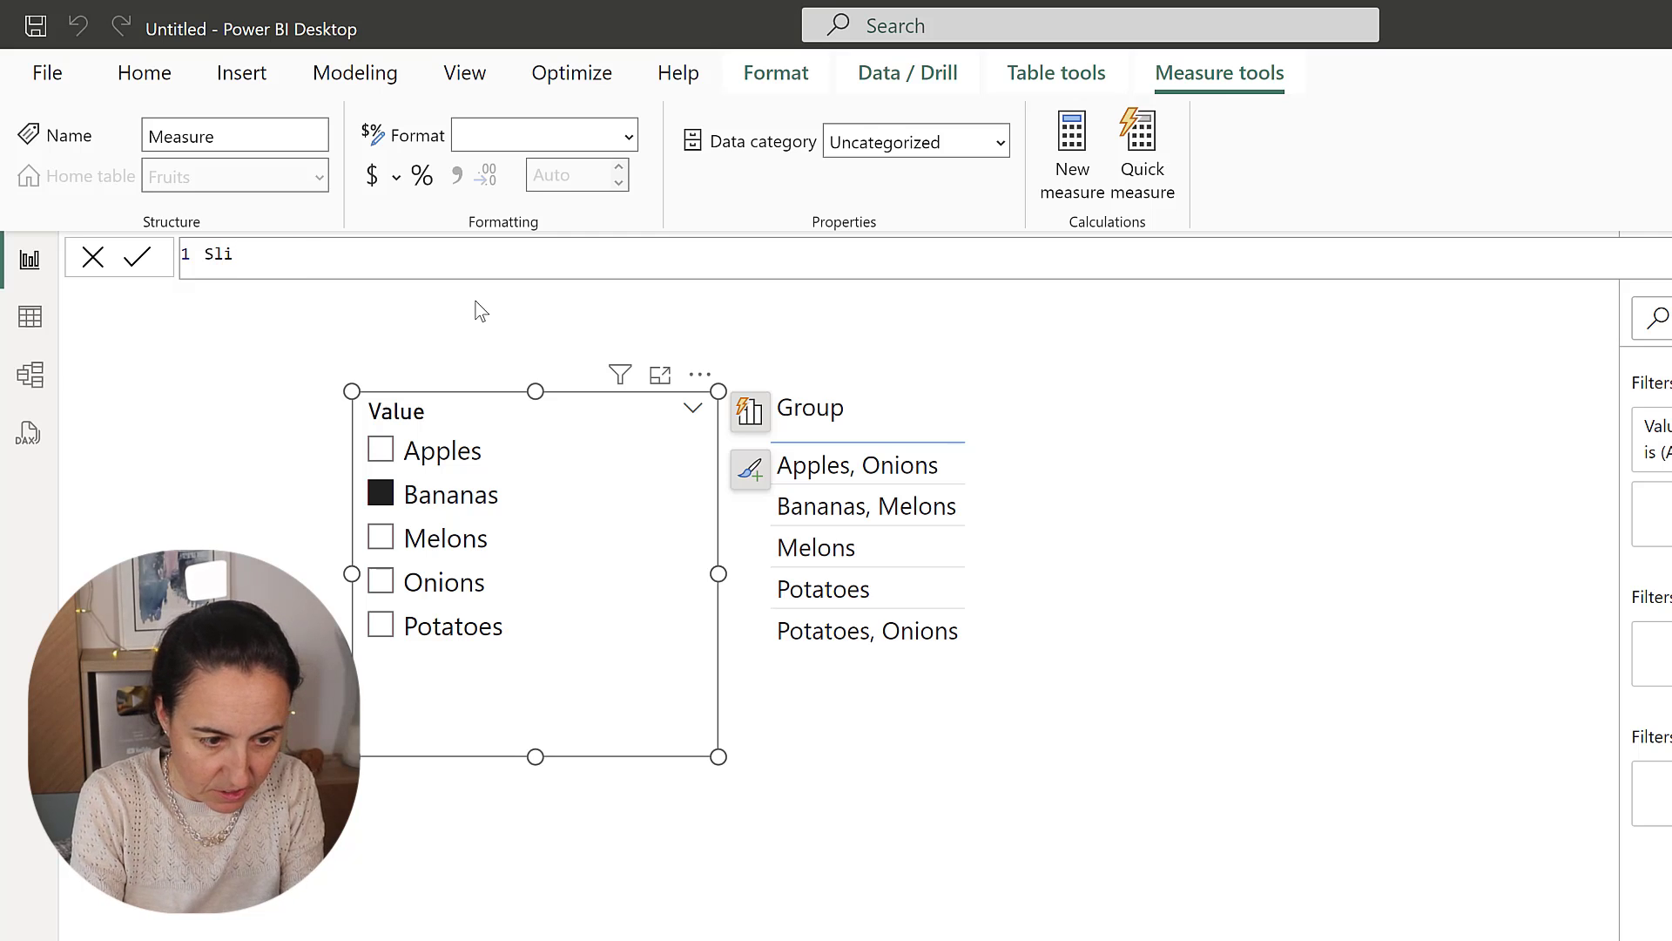
type("cer filter =")
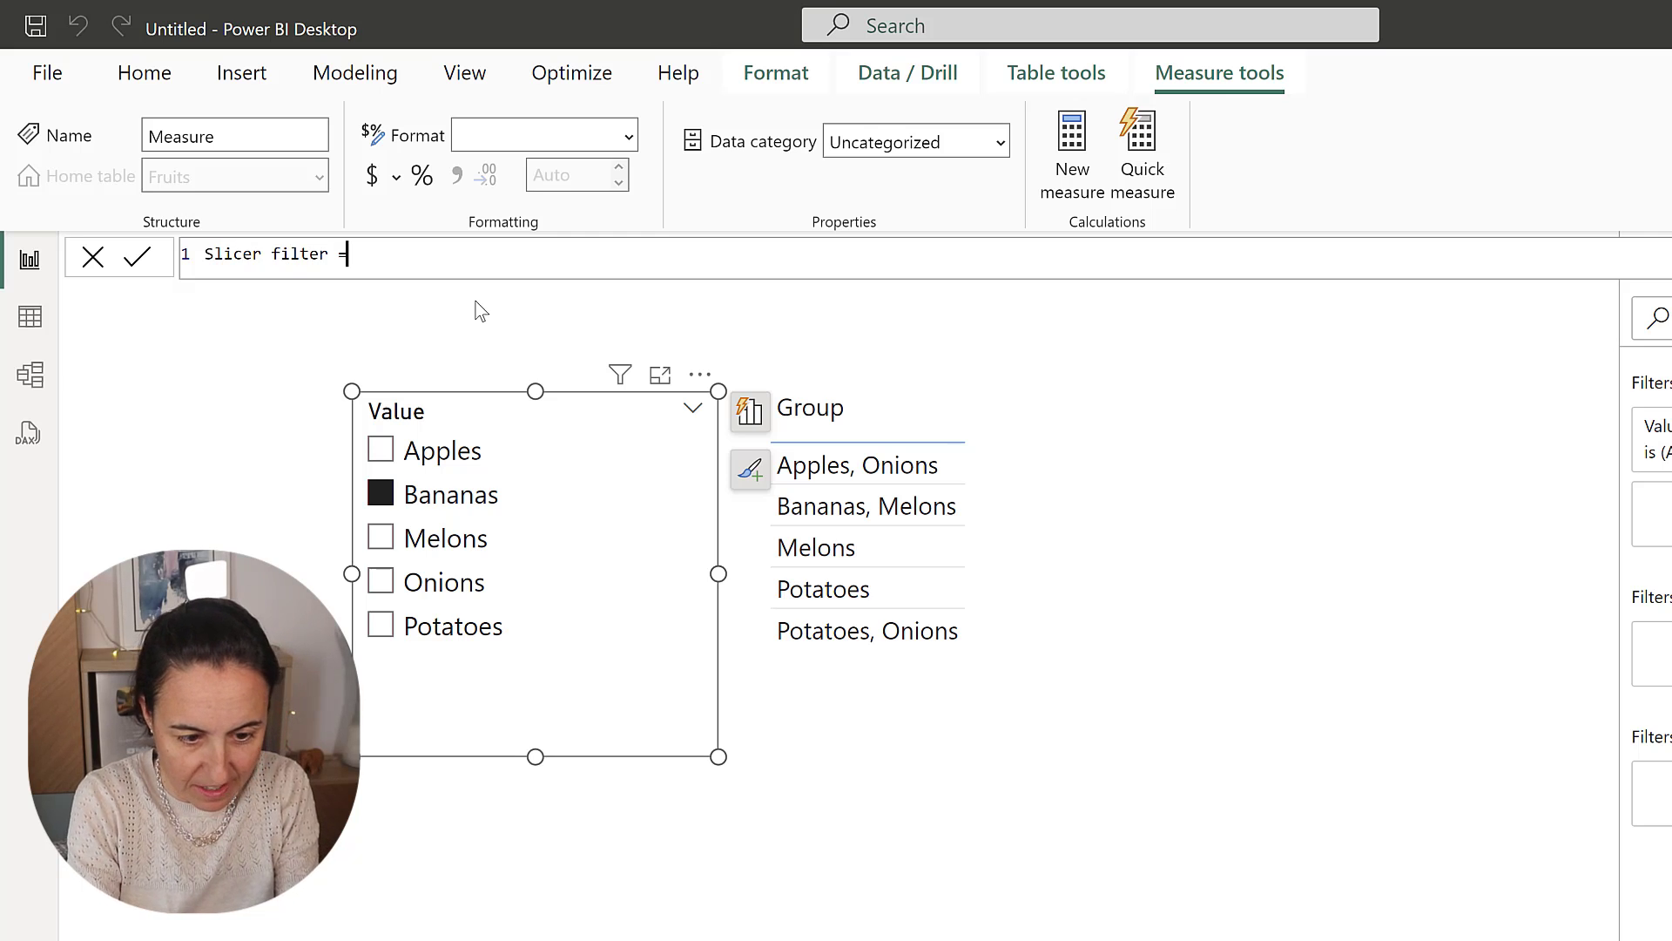
key("shift+Return")
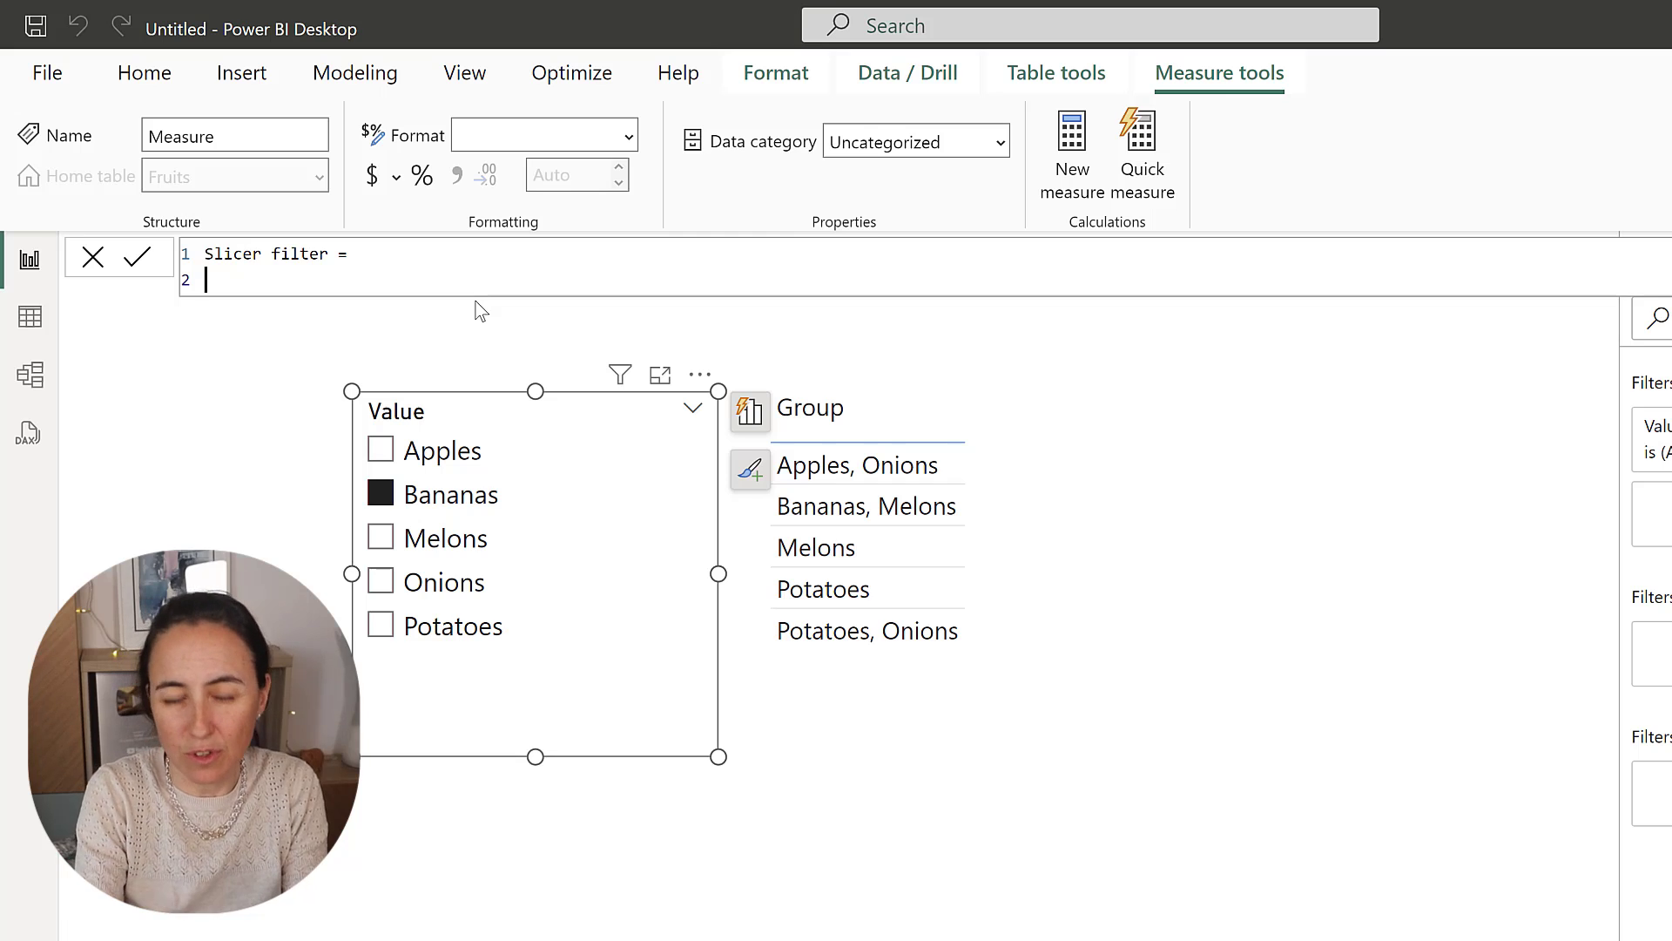
type("//")
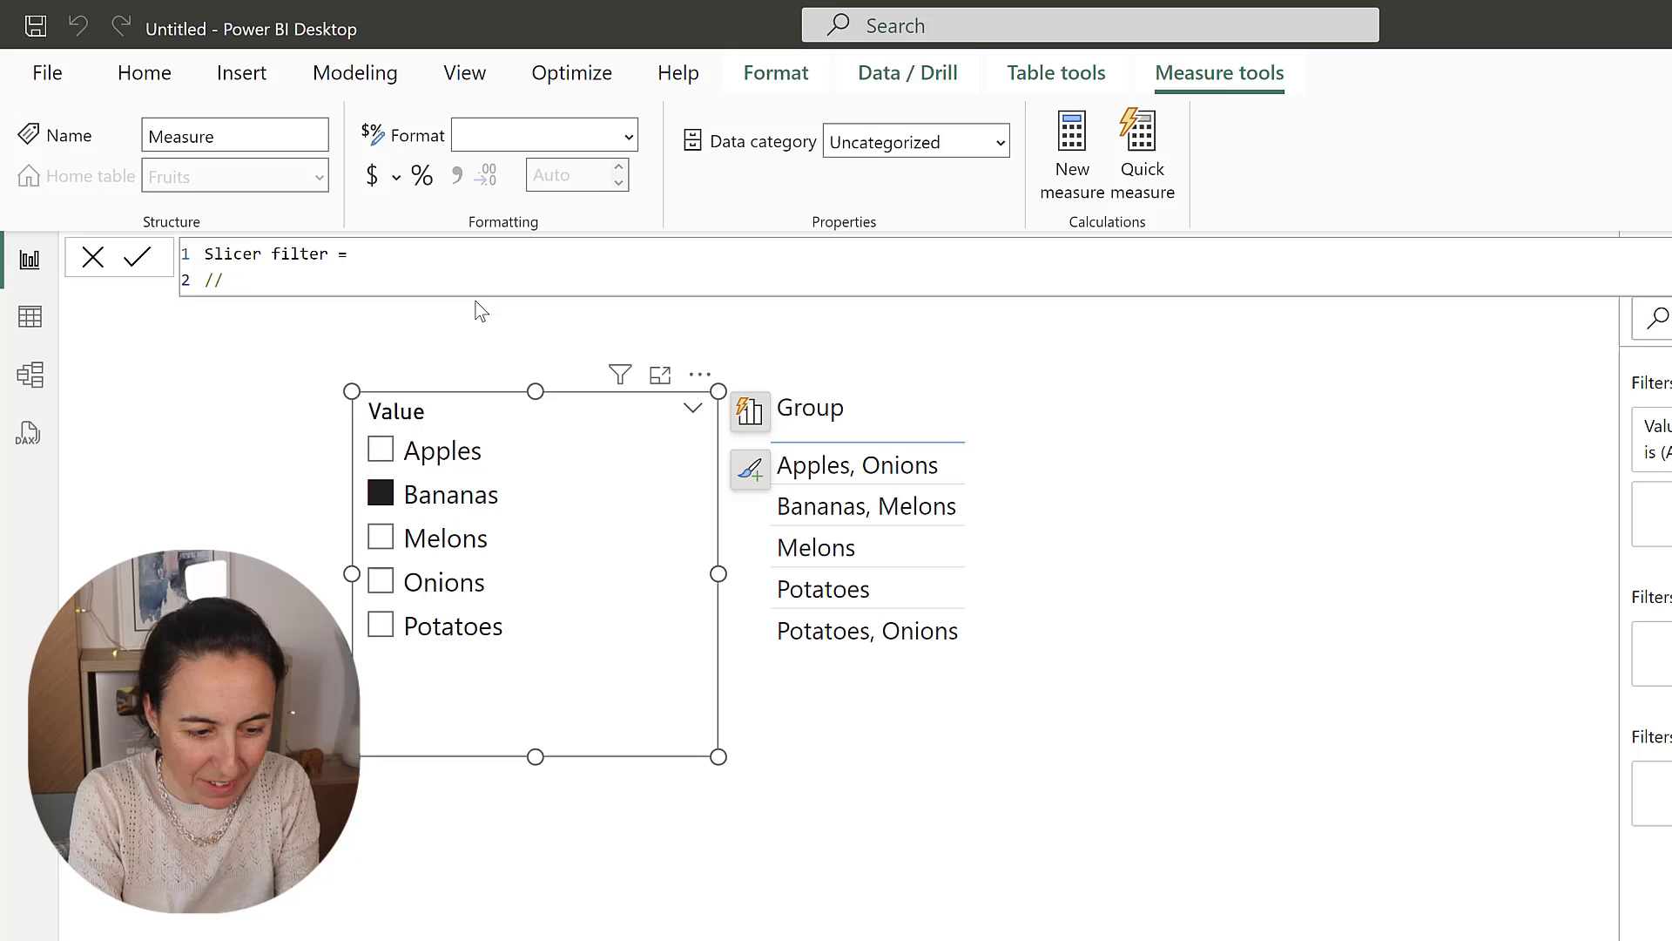
type(" This filt")
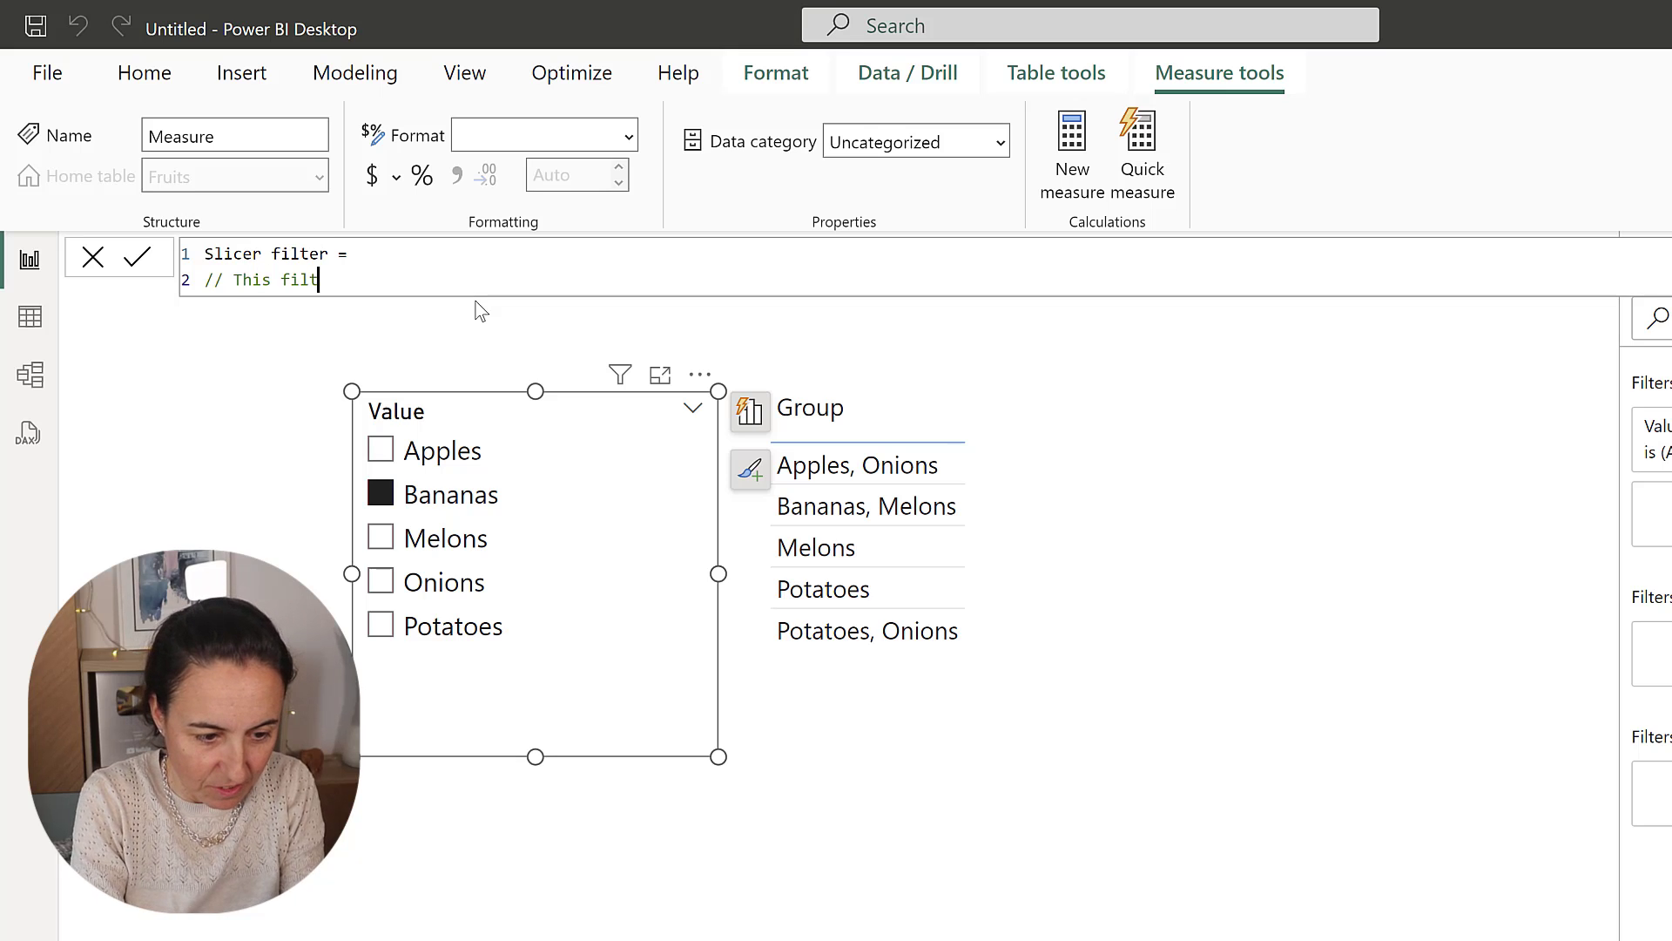
type("ers the list of ")
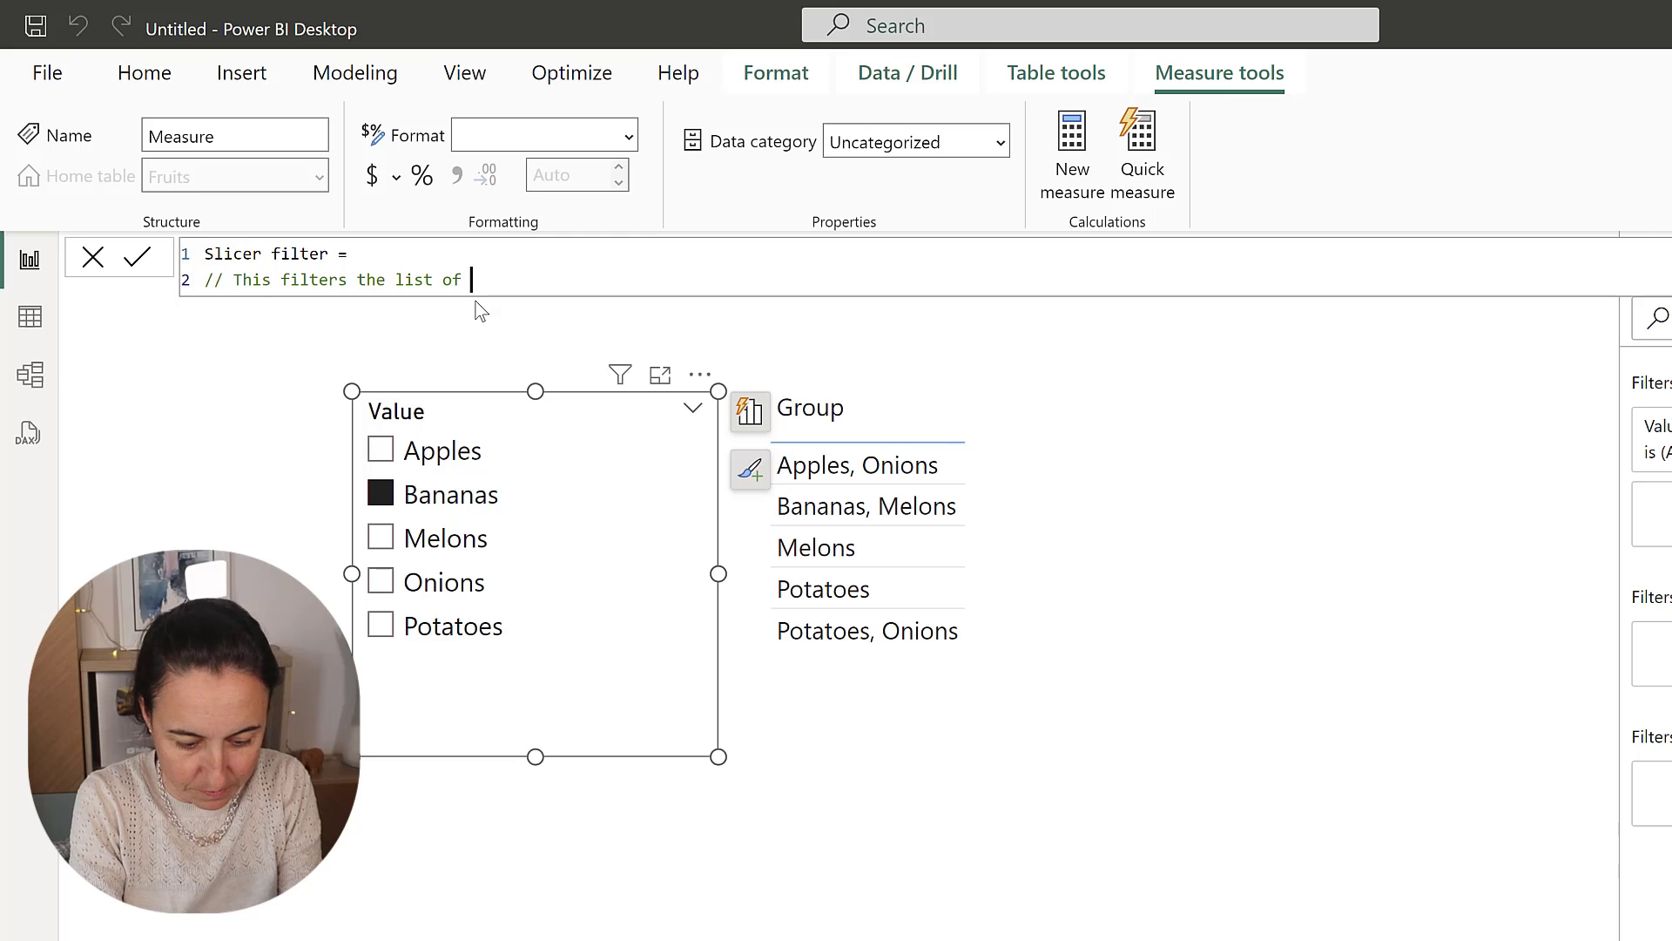
type("fruits")
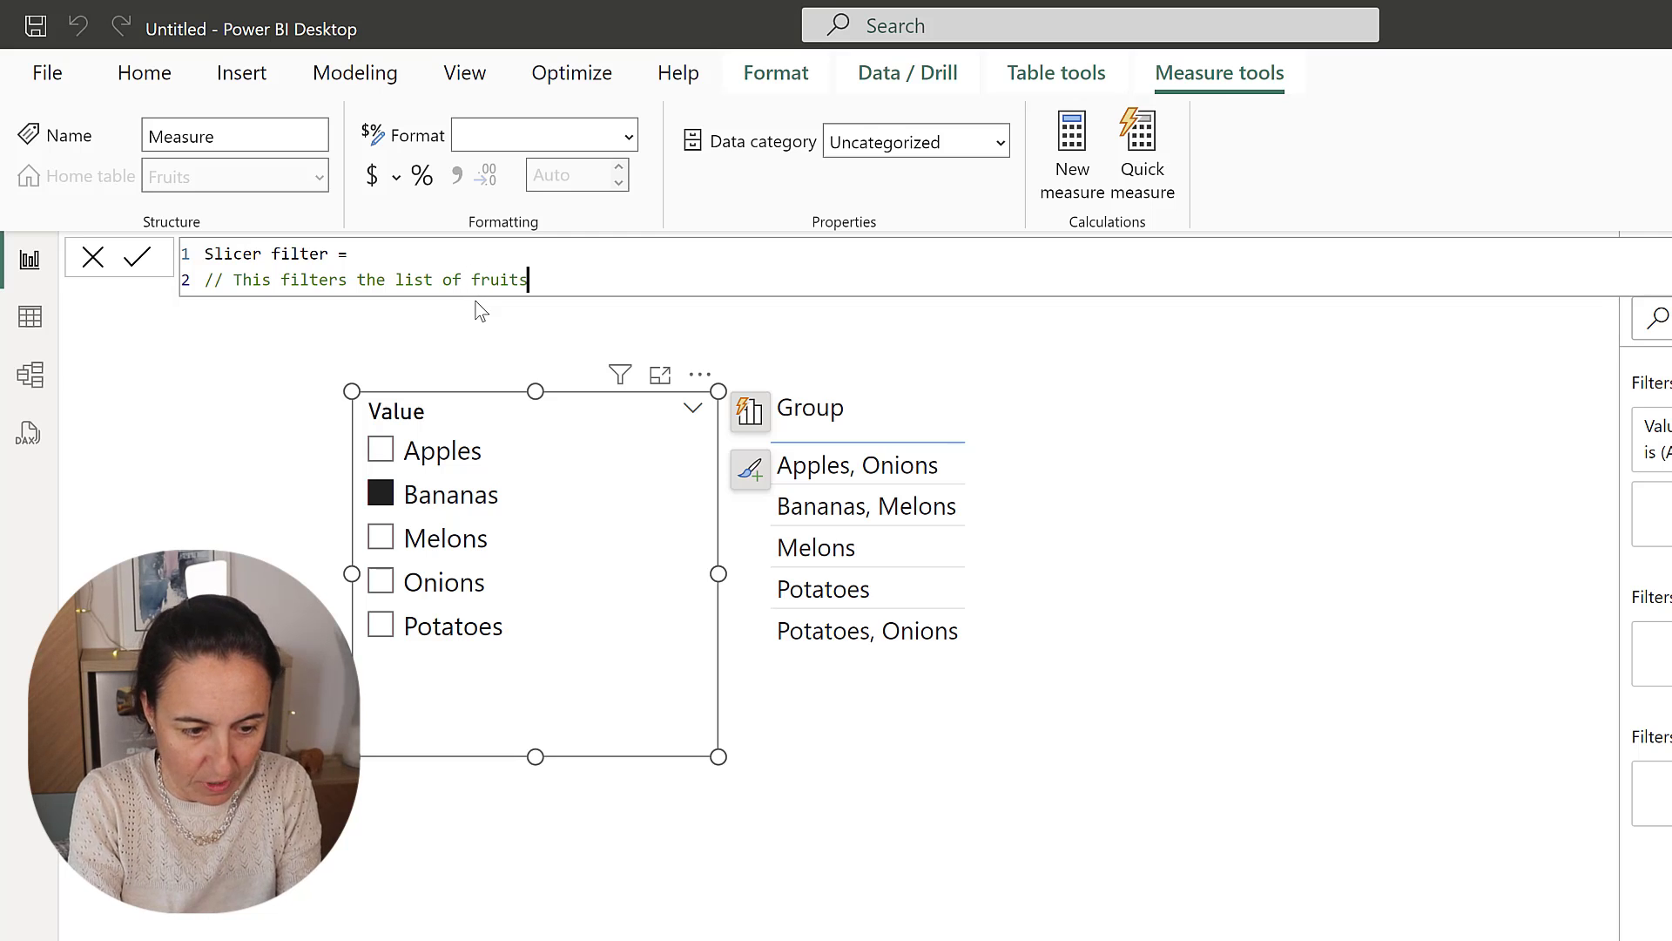
key("Return")
- Start the formula with FIND(SELECTEDVALUE(Slicer[Value]), as the search text
type("FIND(")
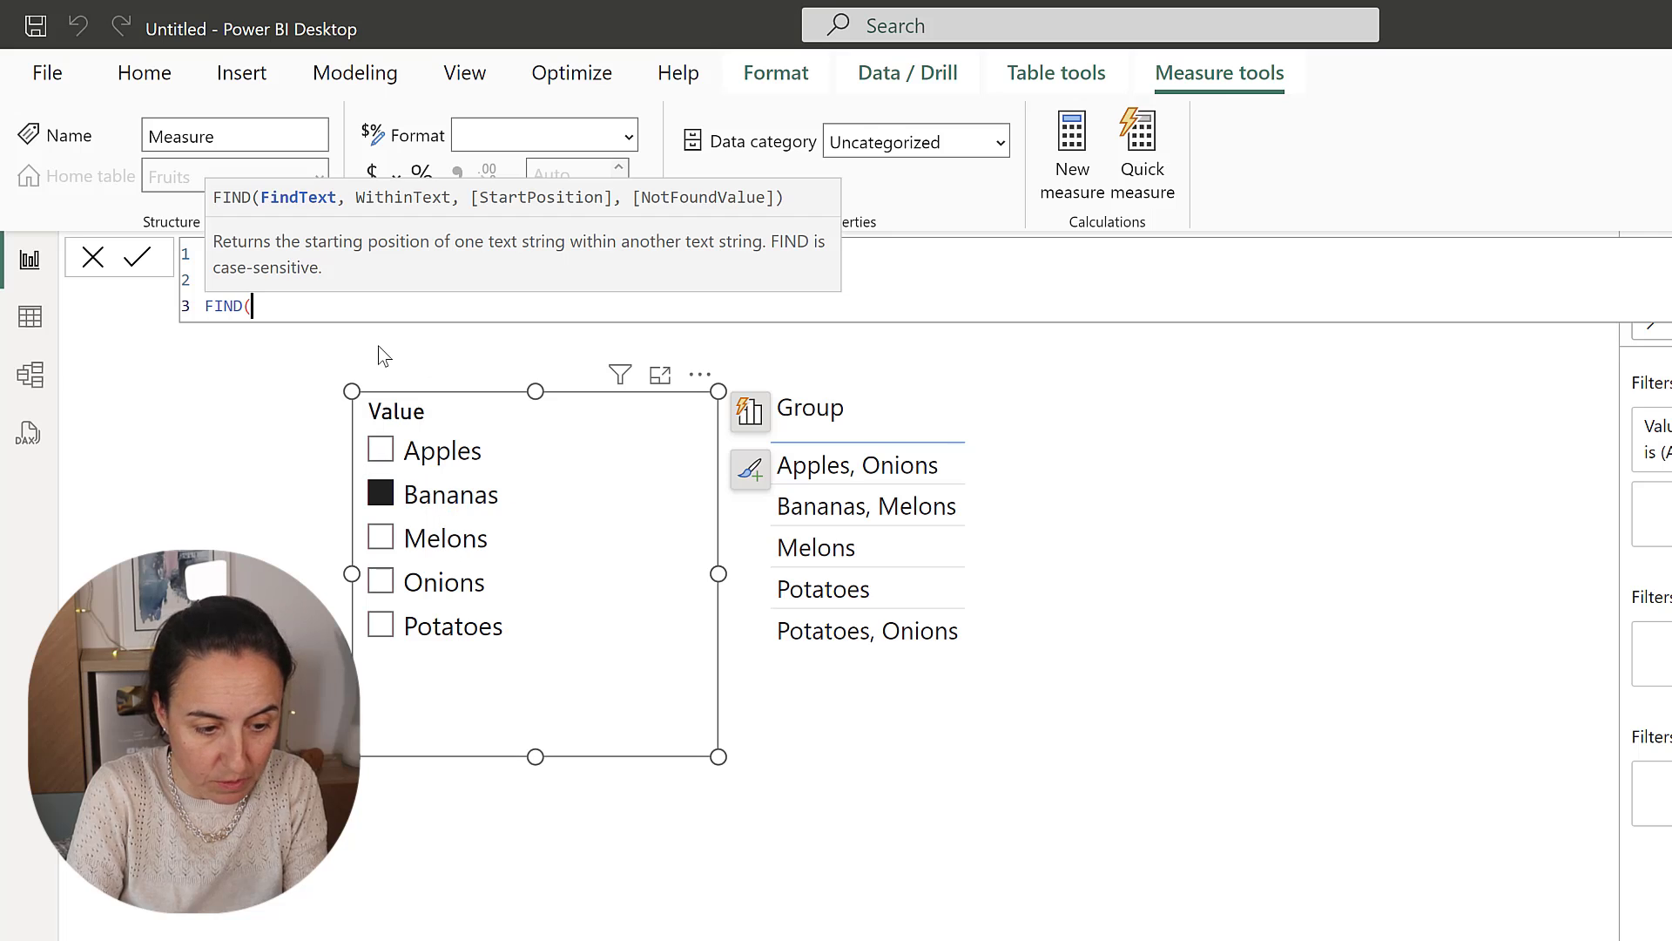
type("sele")
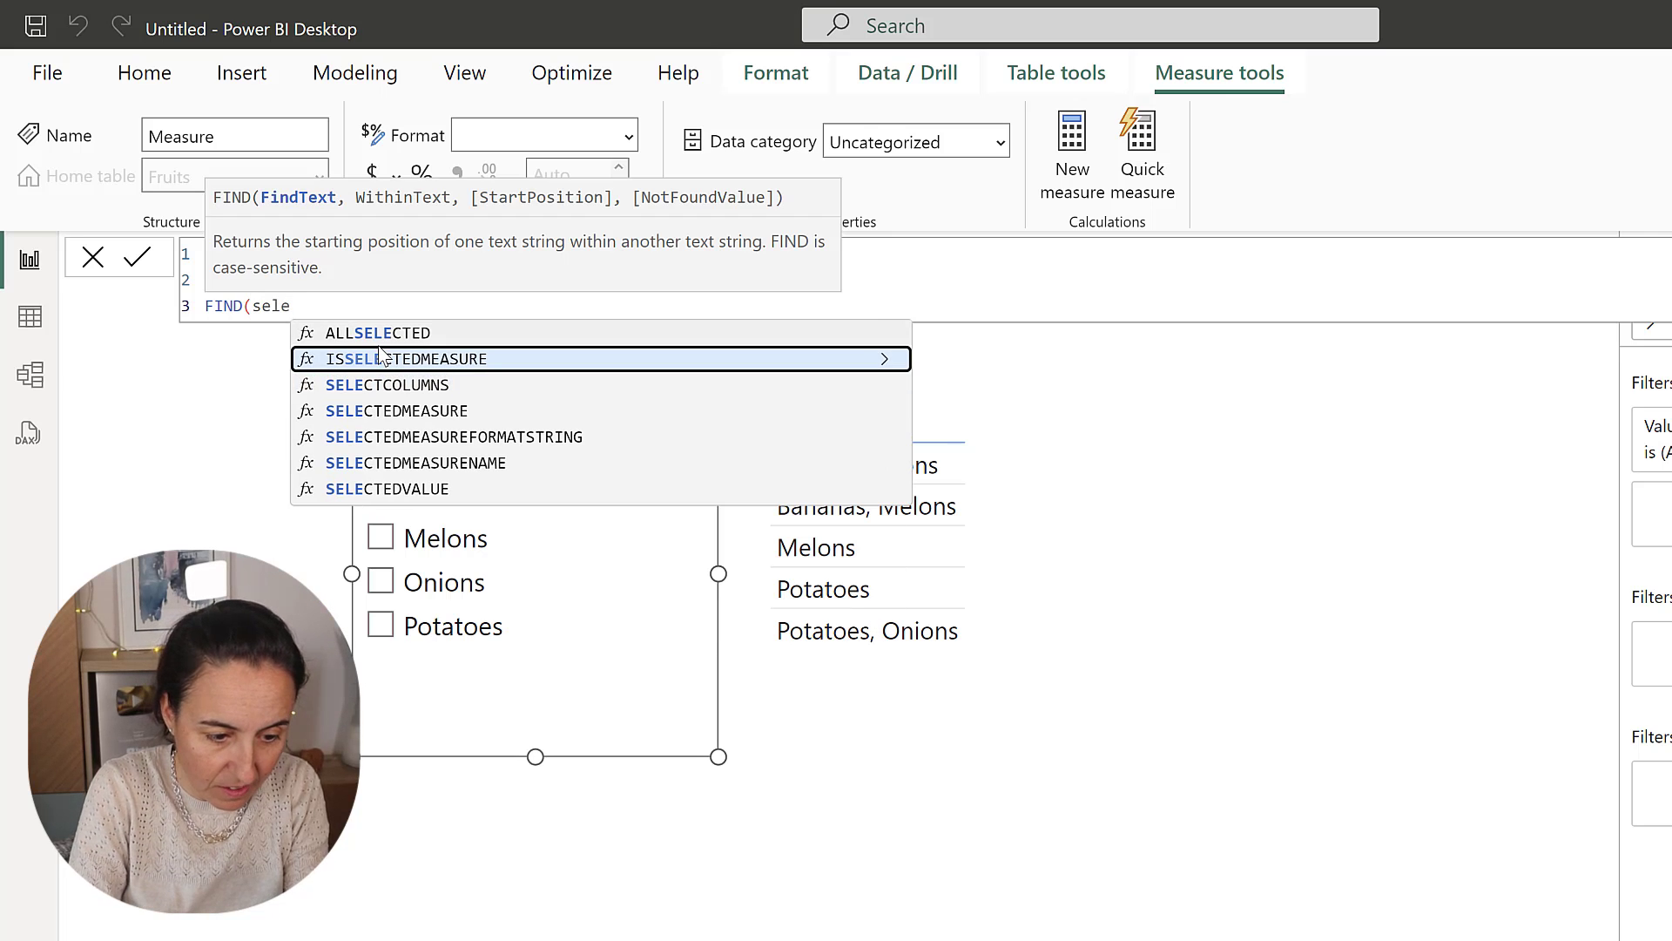
key("Down")
key("Down")
key("Down")
key("Down")
key("Down")
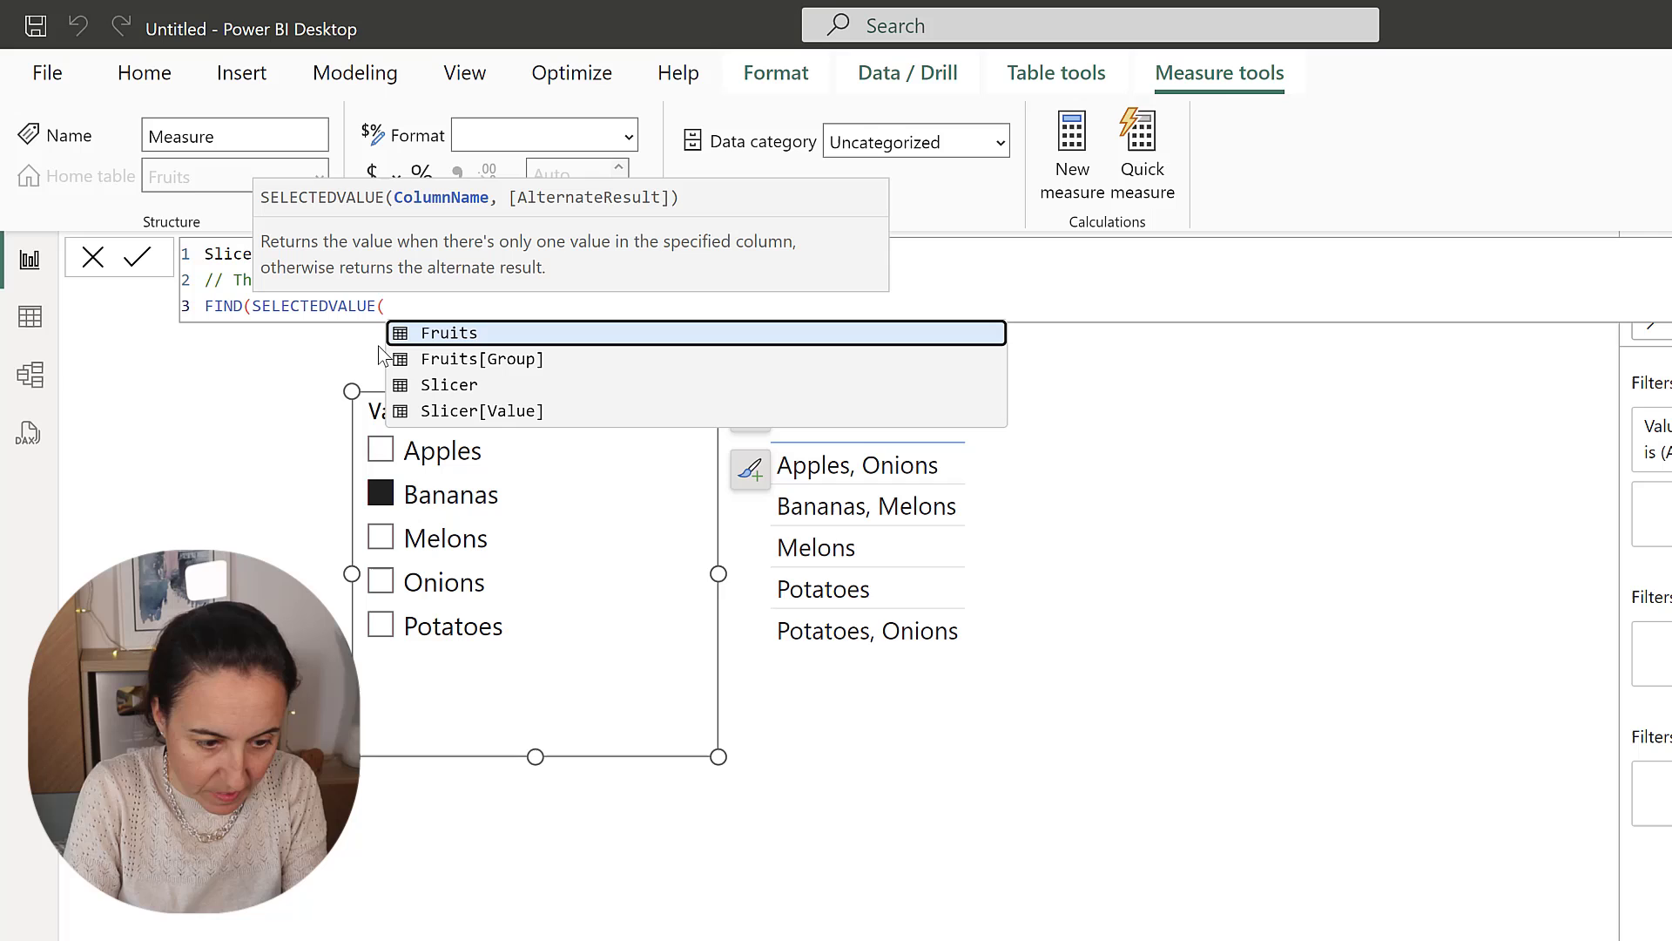
key("Down")
key("Down")
key("Down")
key("Tab")
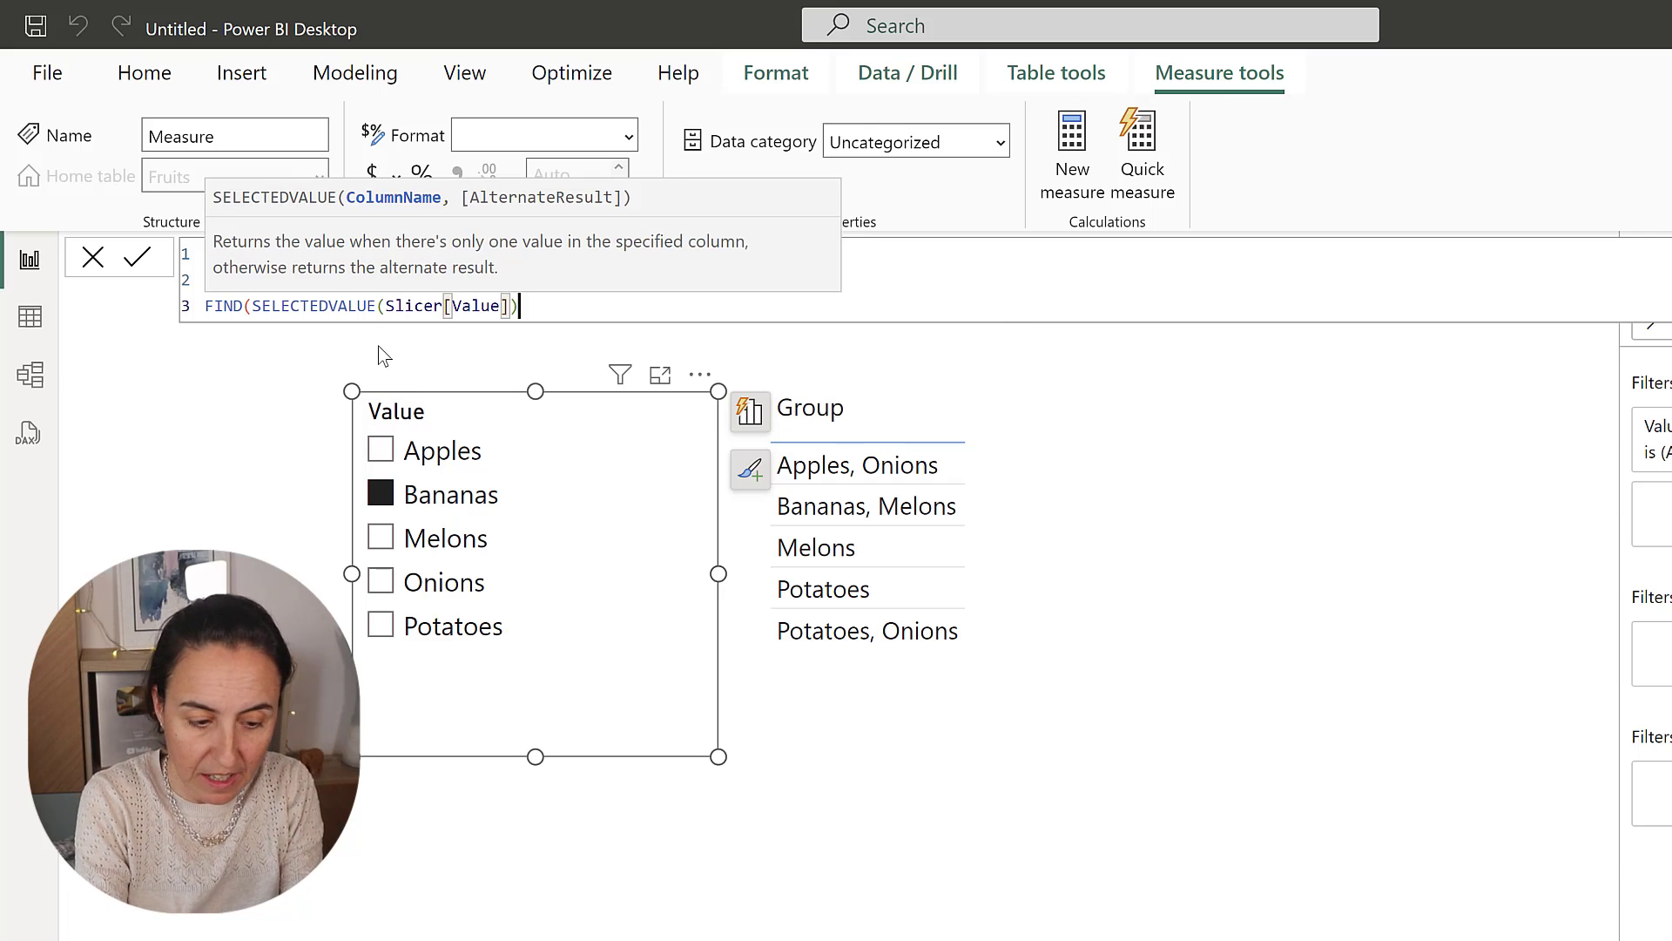
type("),")
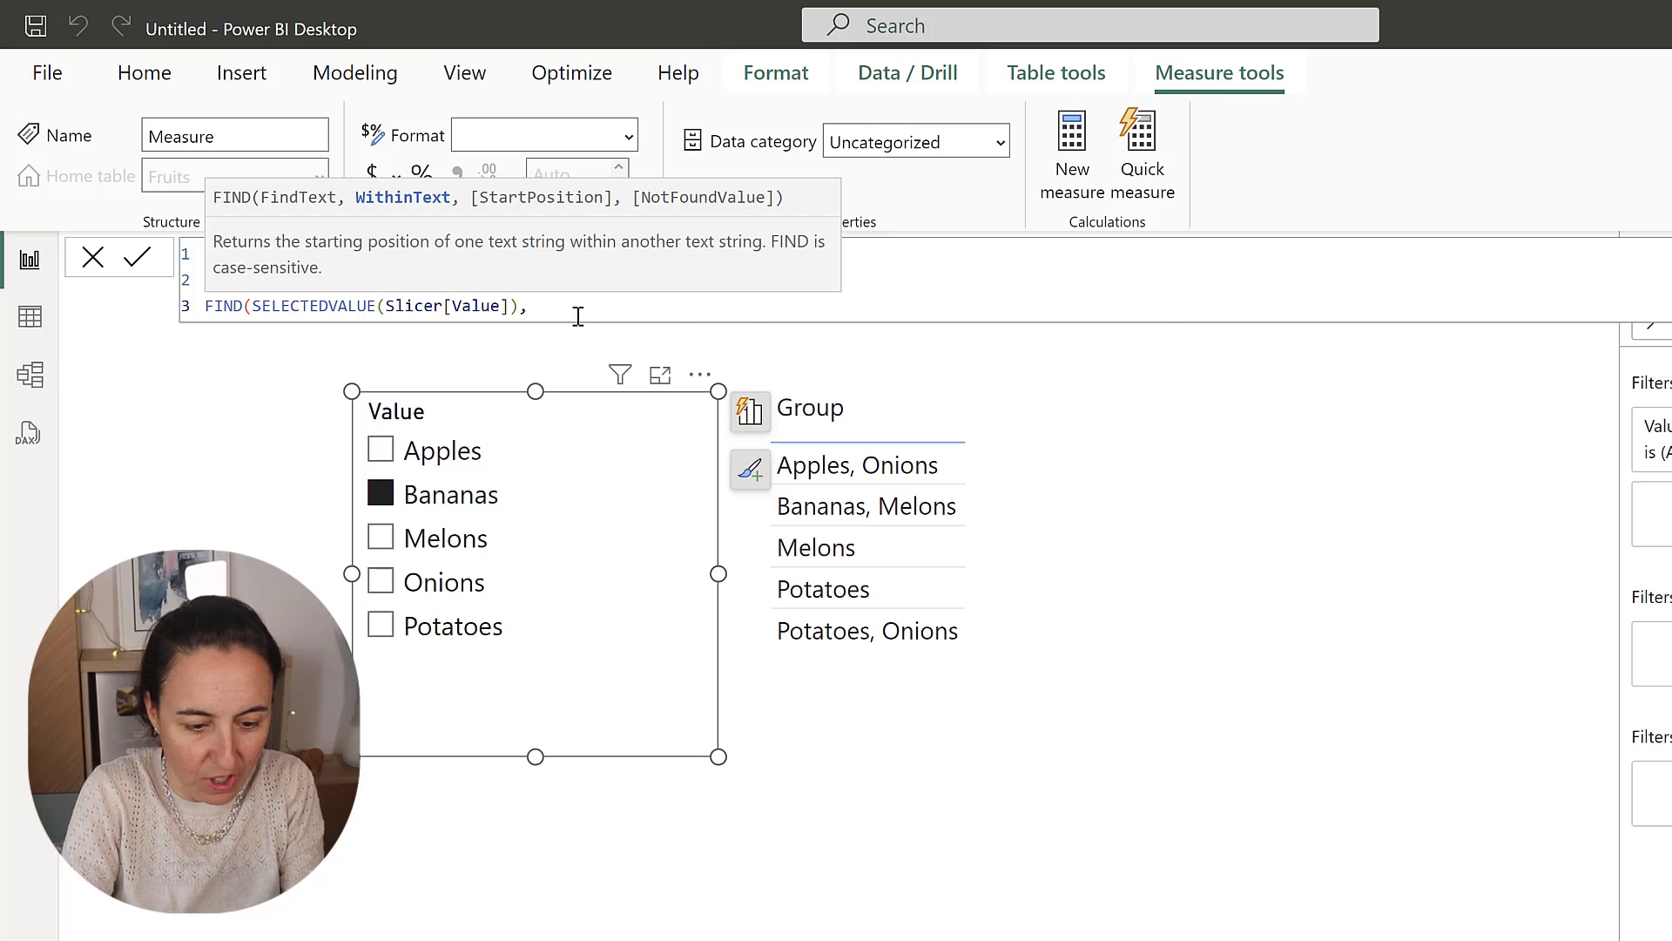
- Finish with SELECTEDVALUE(Fruits[Group]), 1, 0) and commit the measure
type("sele")
key("Down")
key("Down")
key("Down")
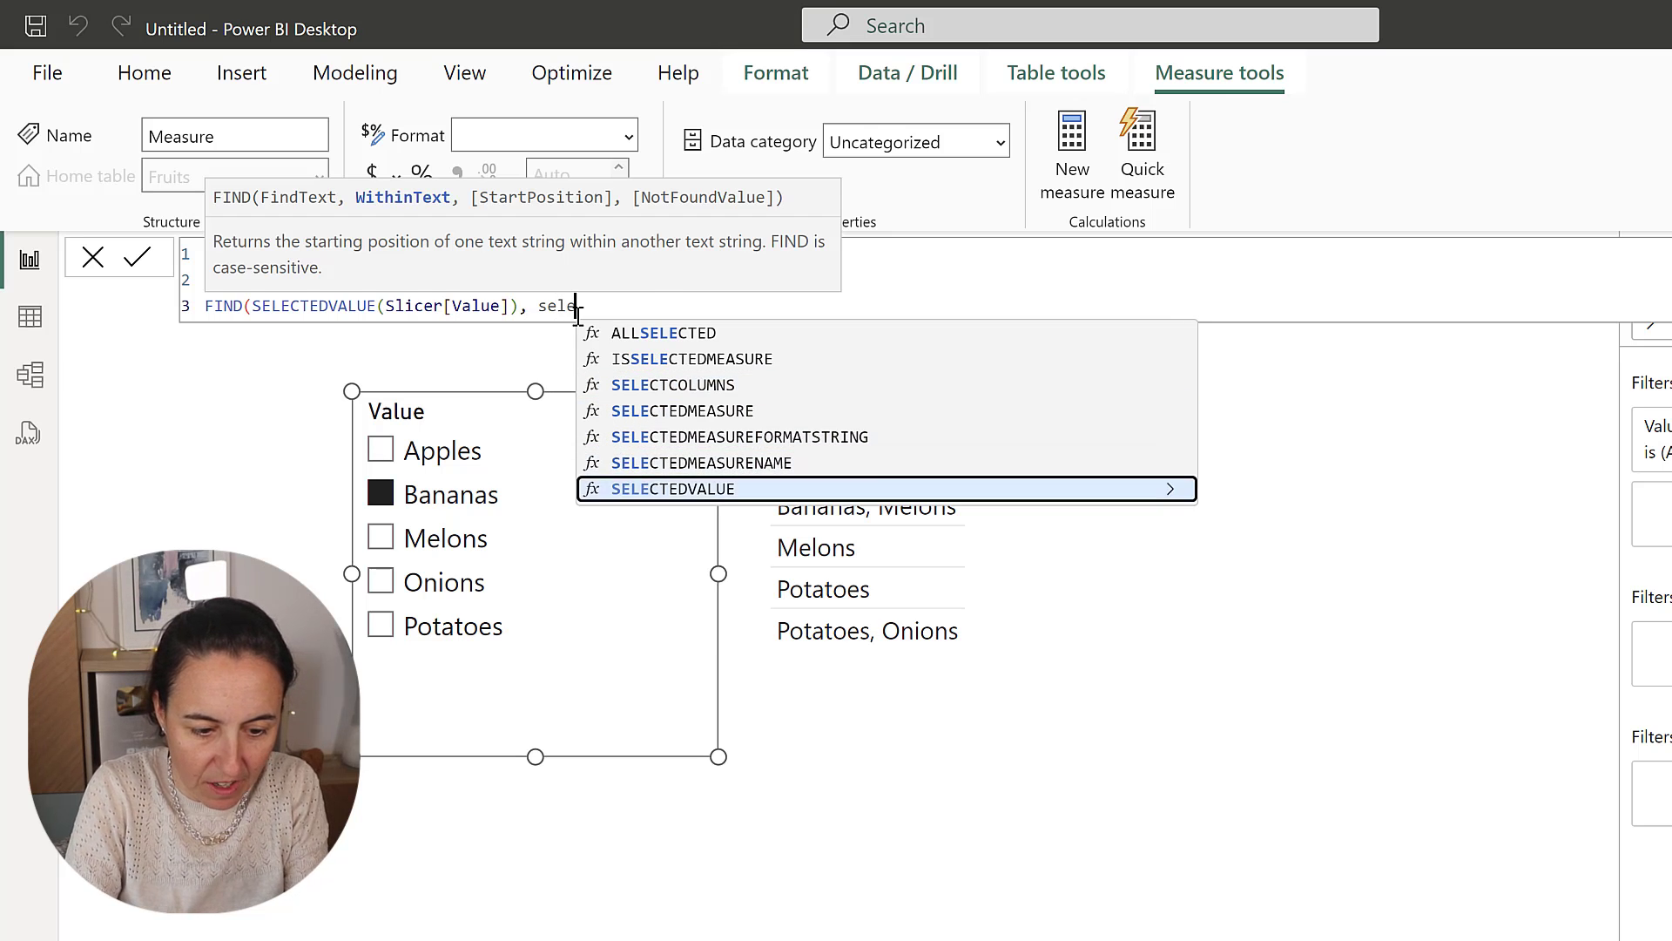
key("Tab")
type("(")
type("fr")
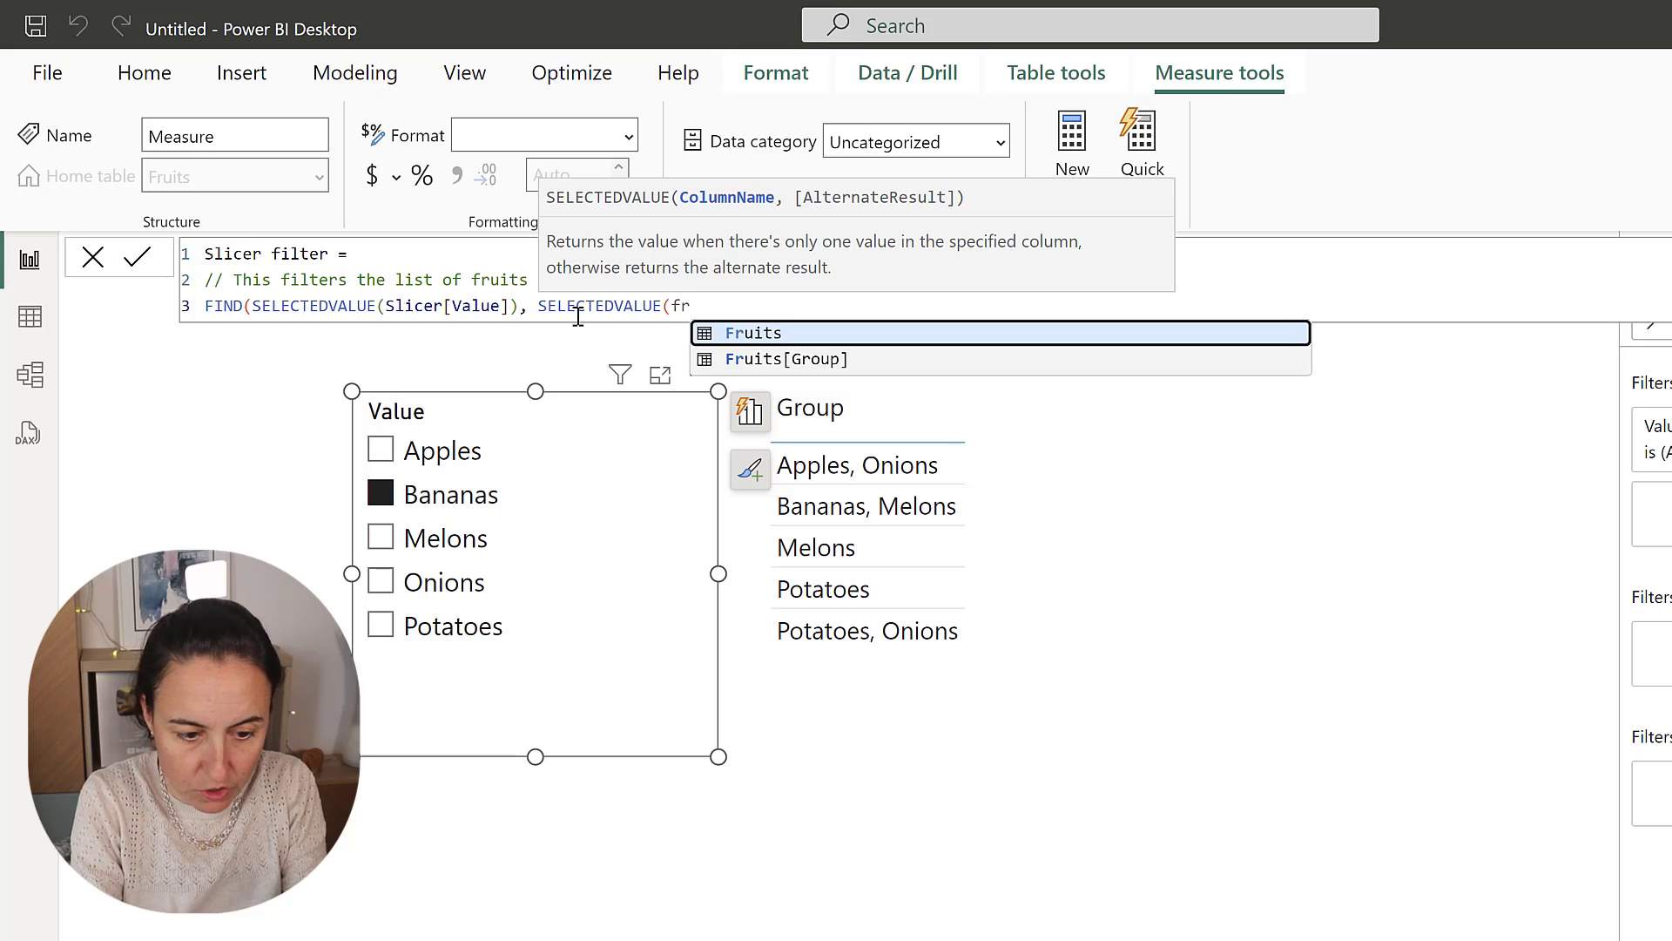
key("Down")
key("Tab")
type("), ")
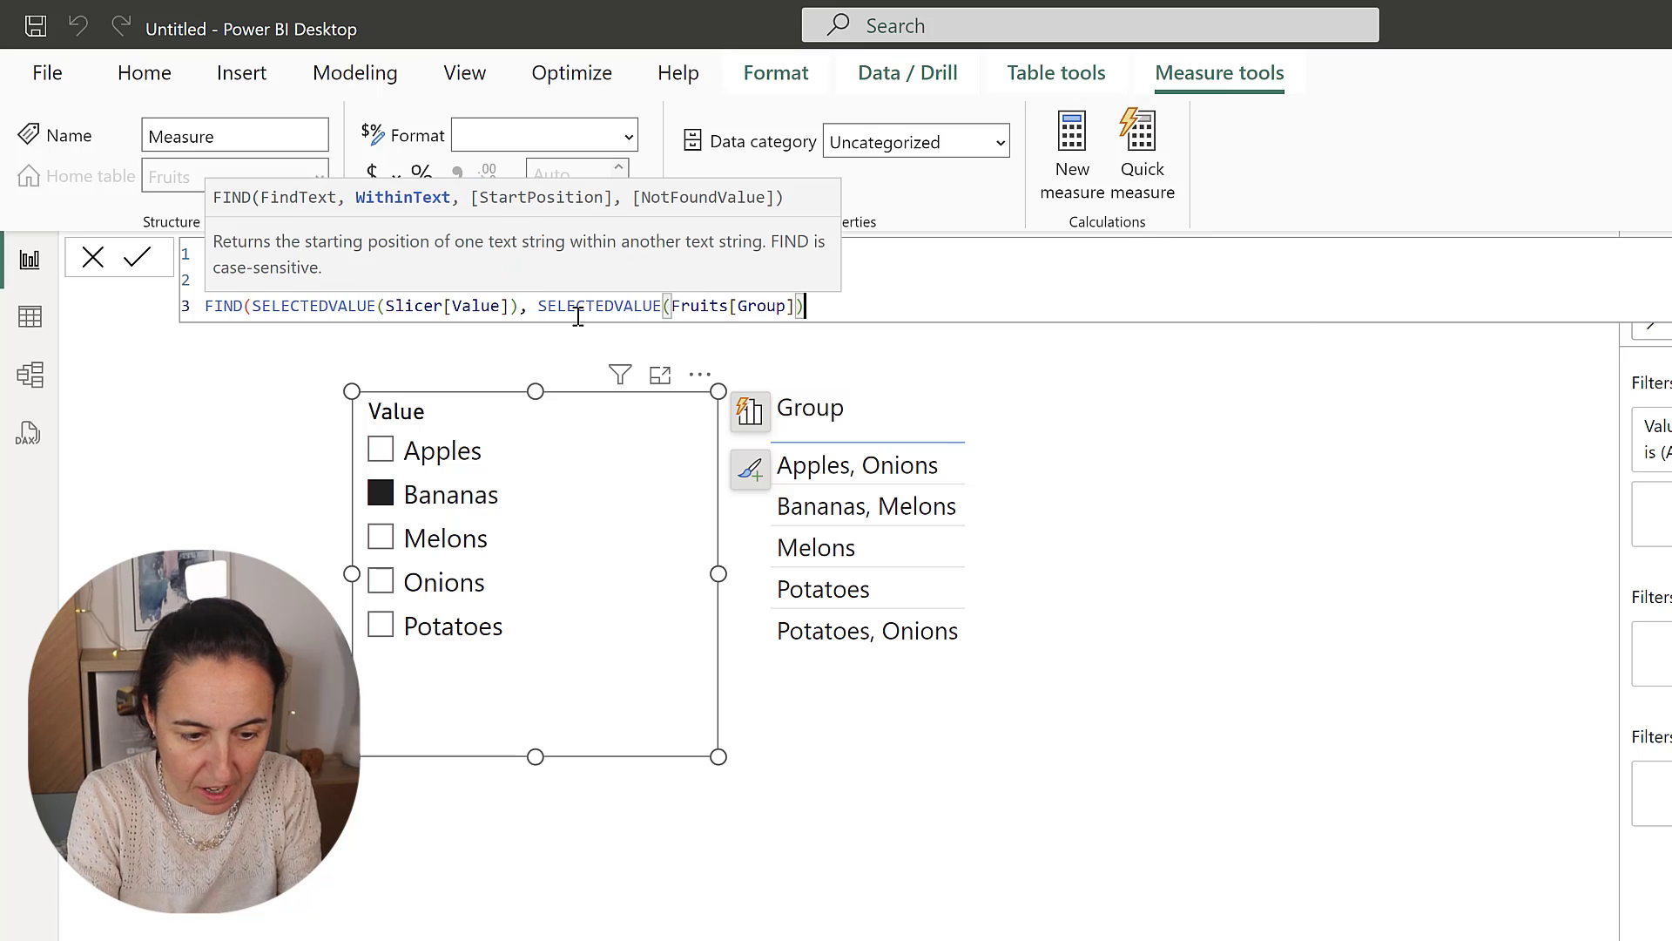
type("1,")
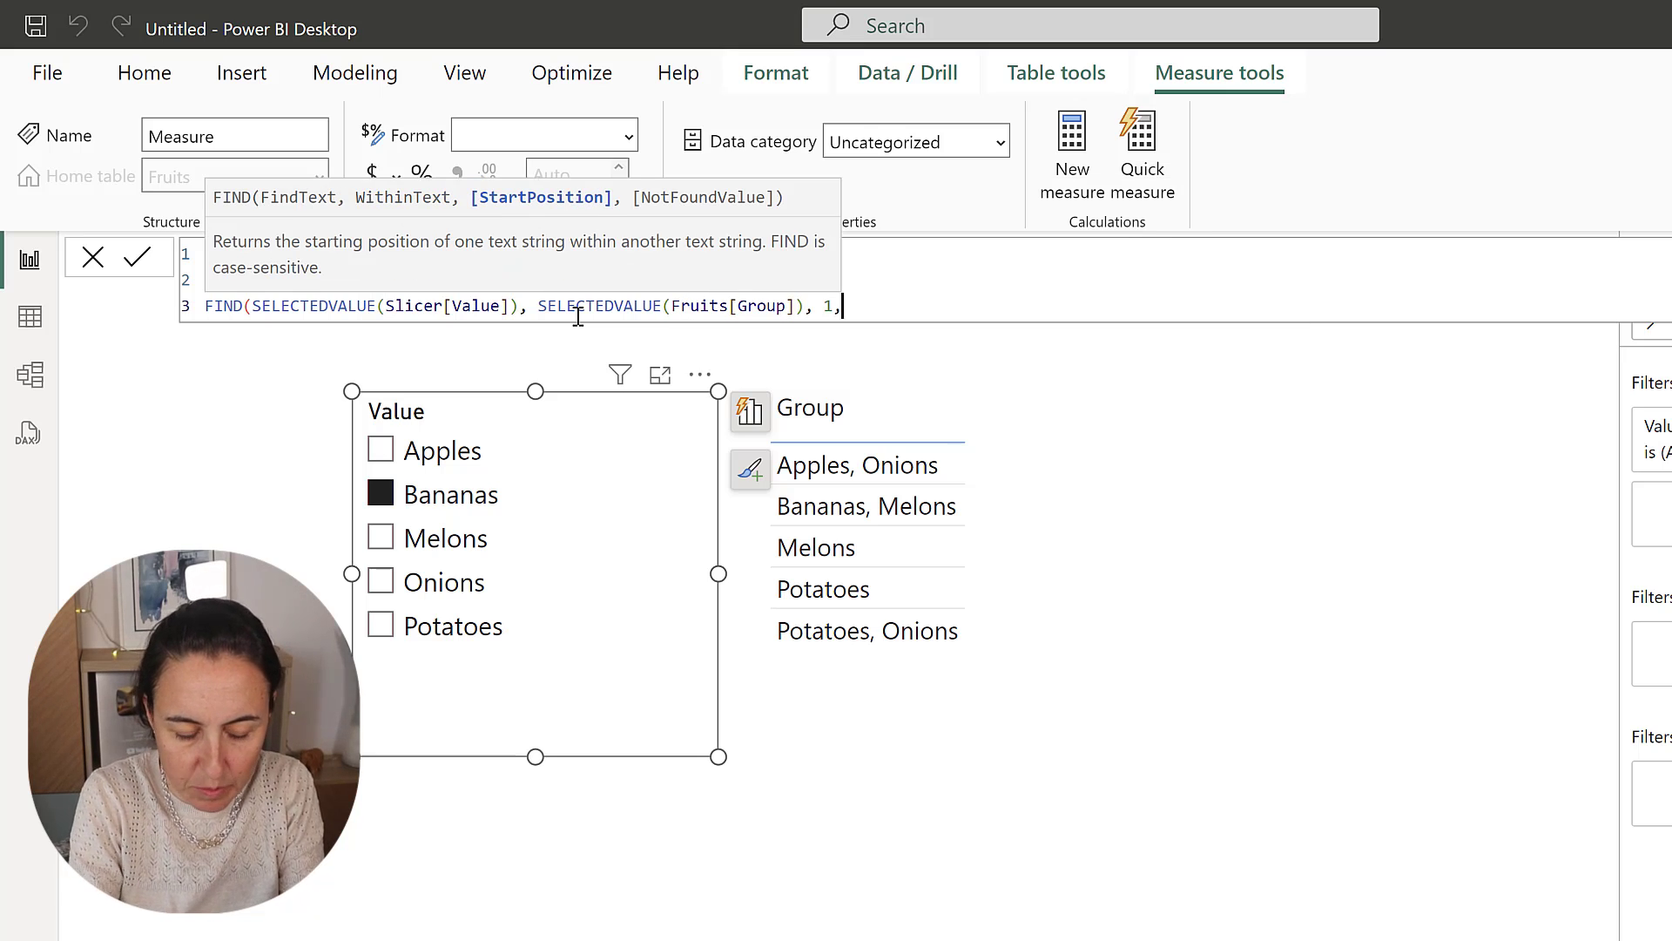
type(" 0")
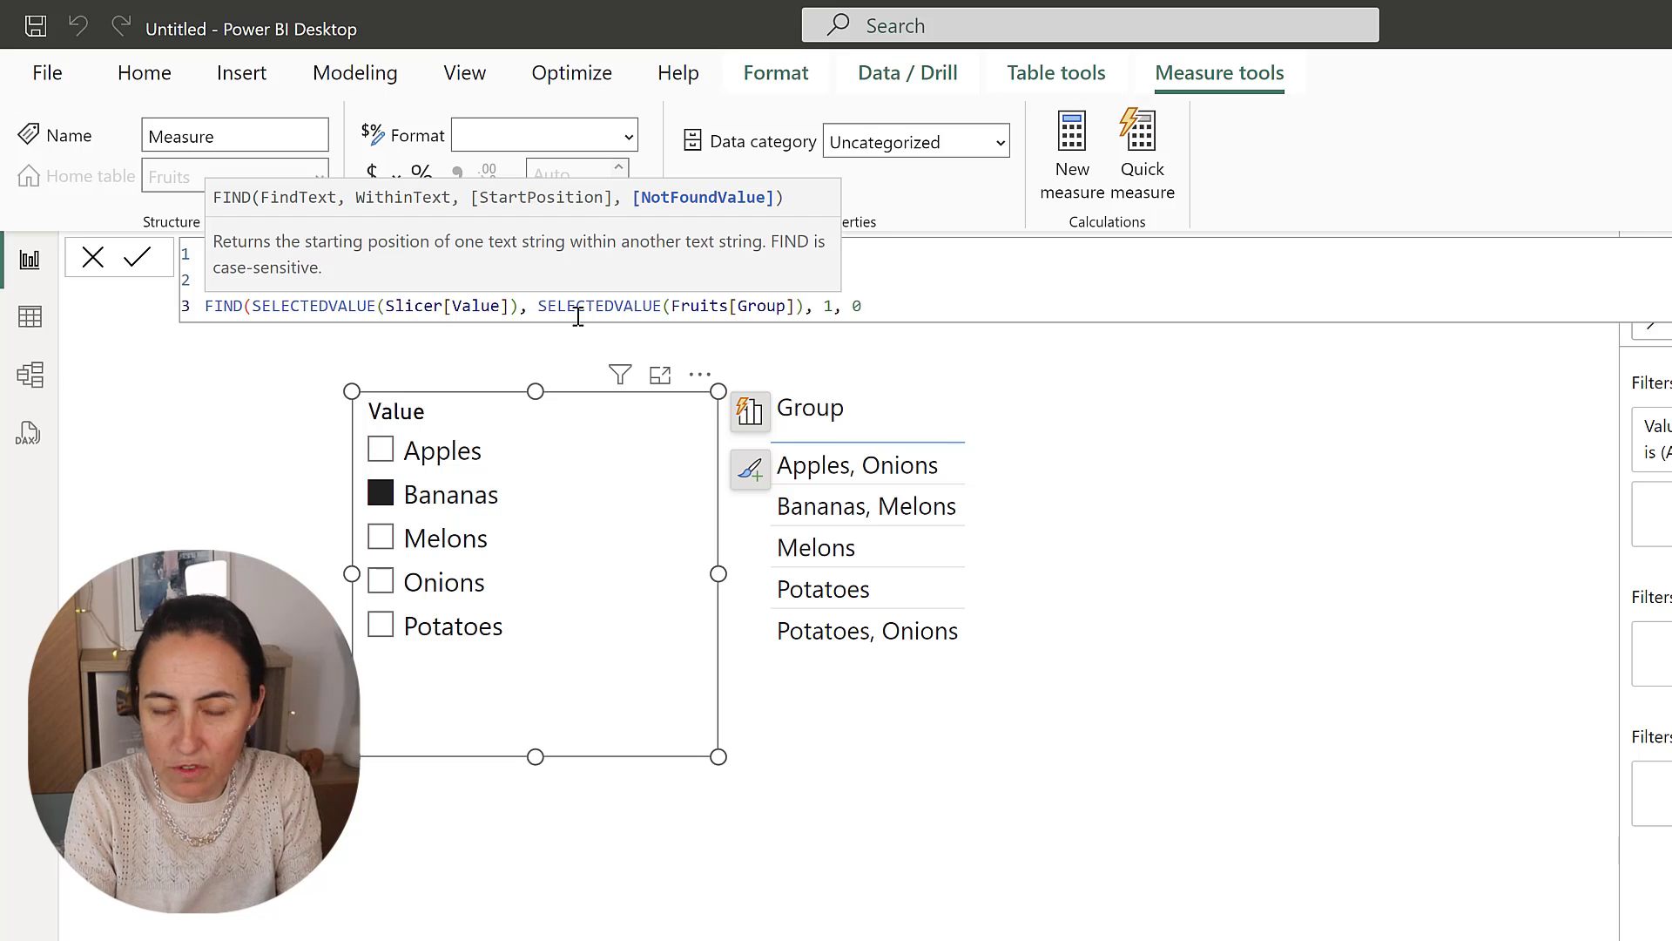
type(")")
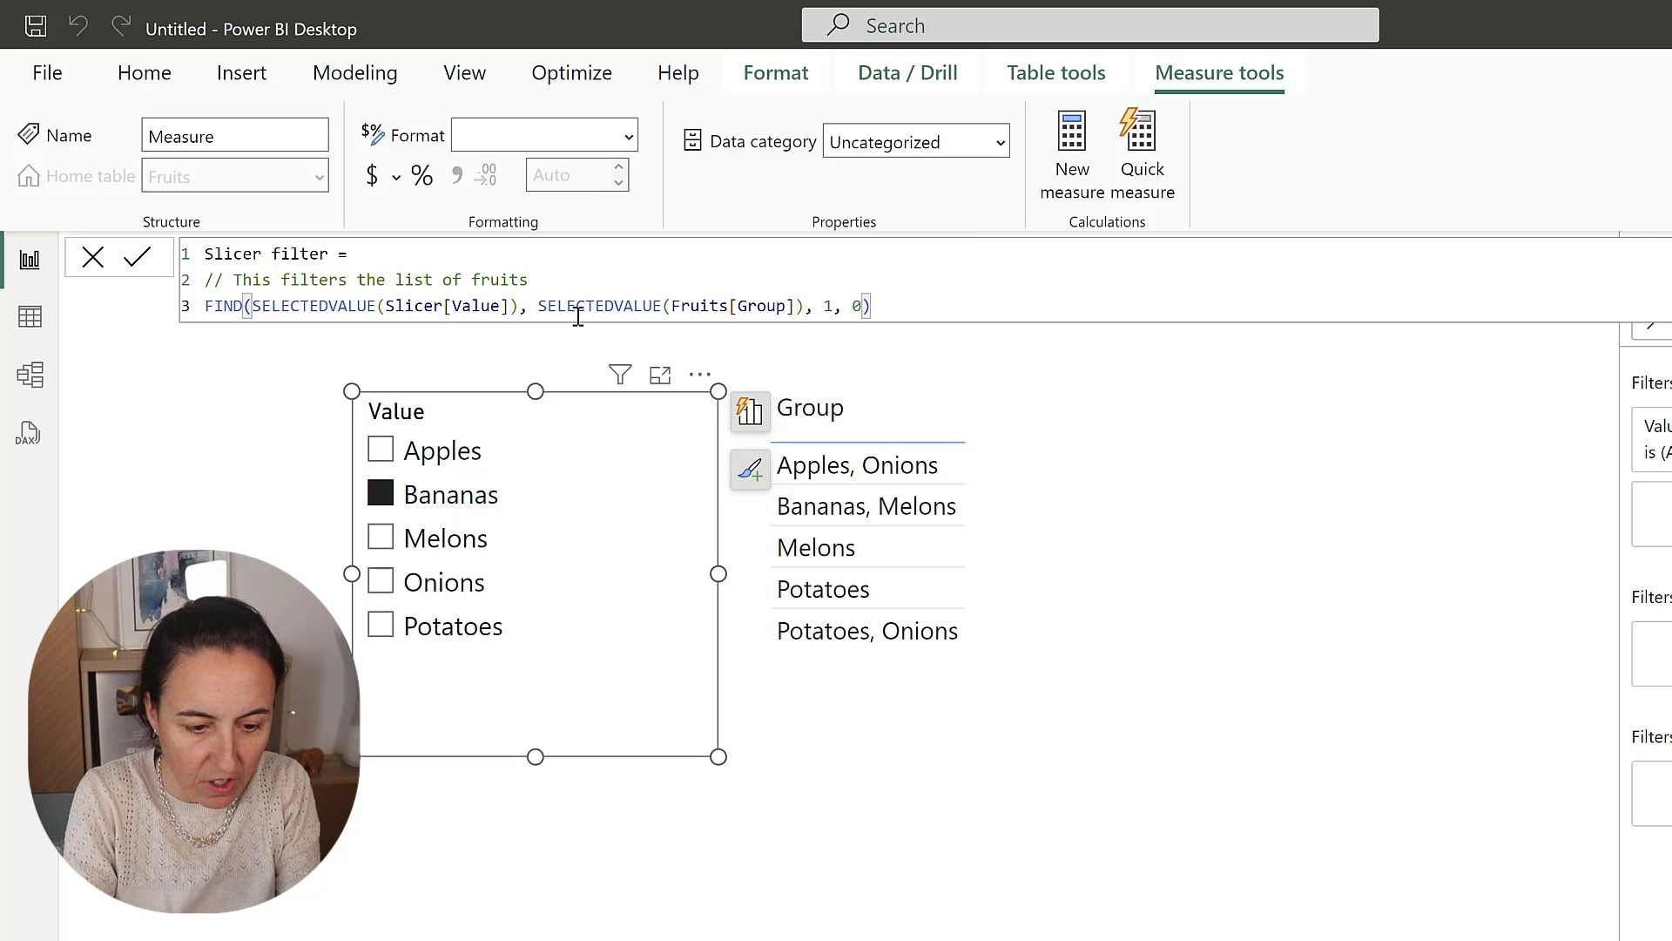
key("Return")
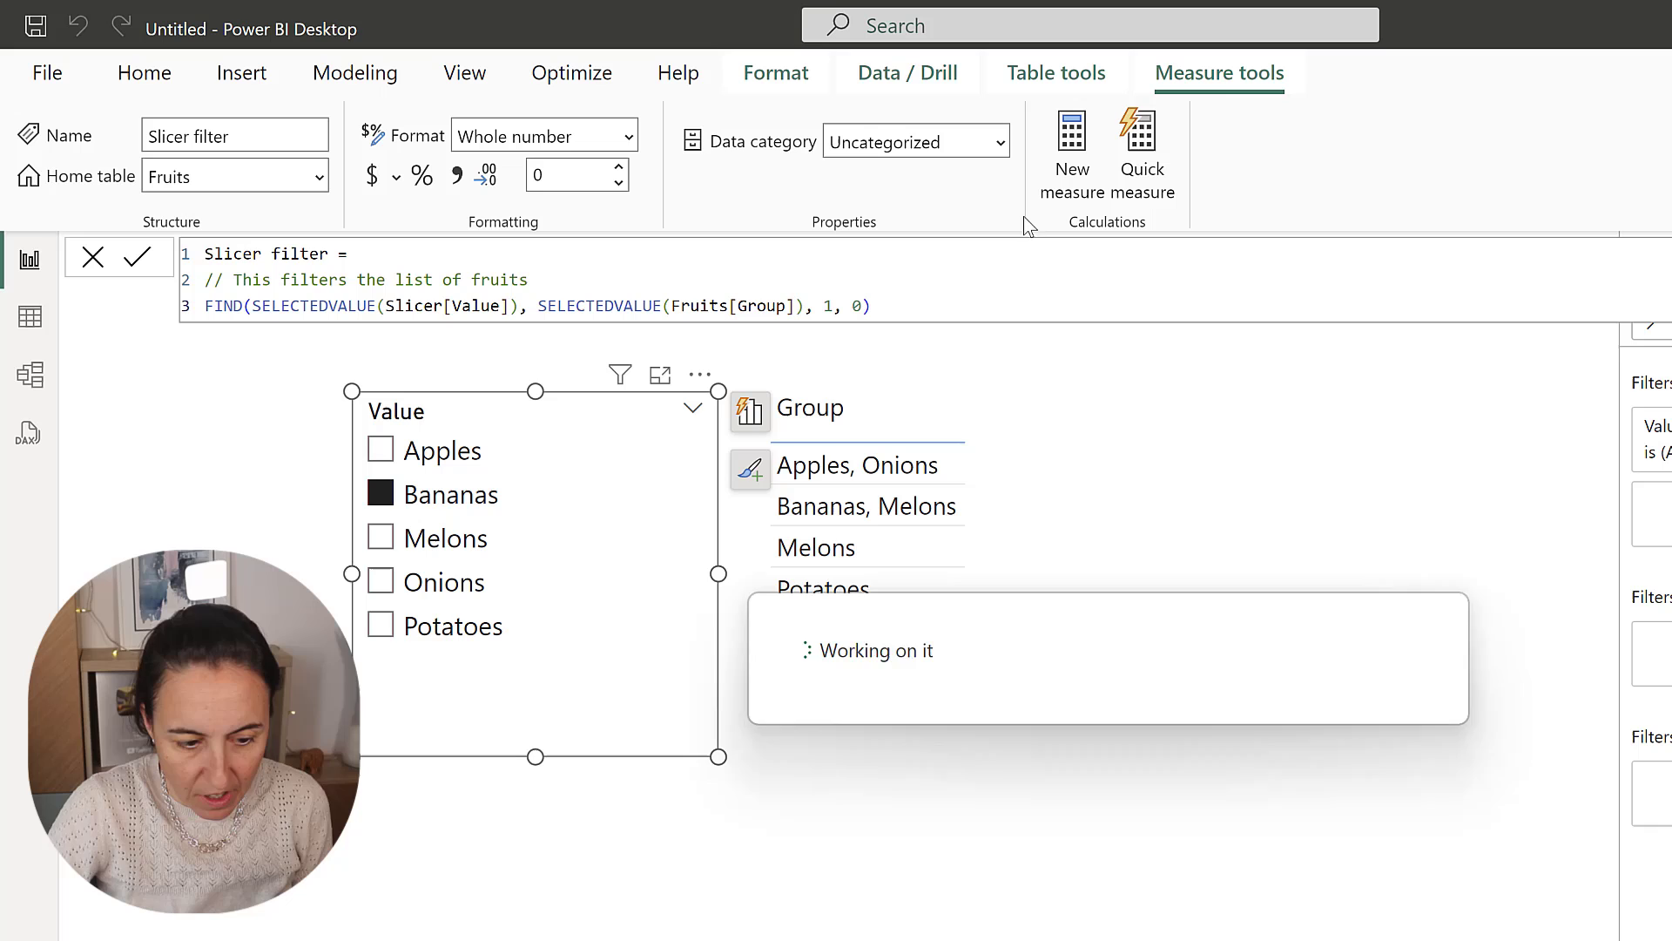
- Add Slicer filter to the Group table and tick Melons and Onions in the slicer
left_click_drag(1668, 540, 963, 540)
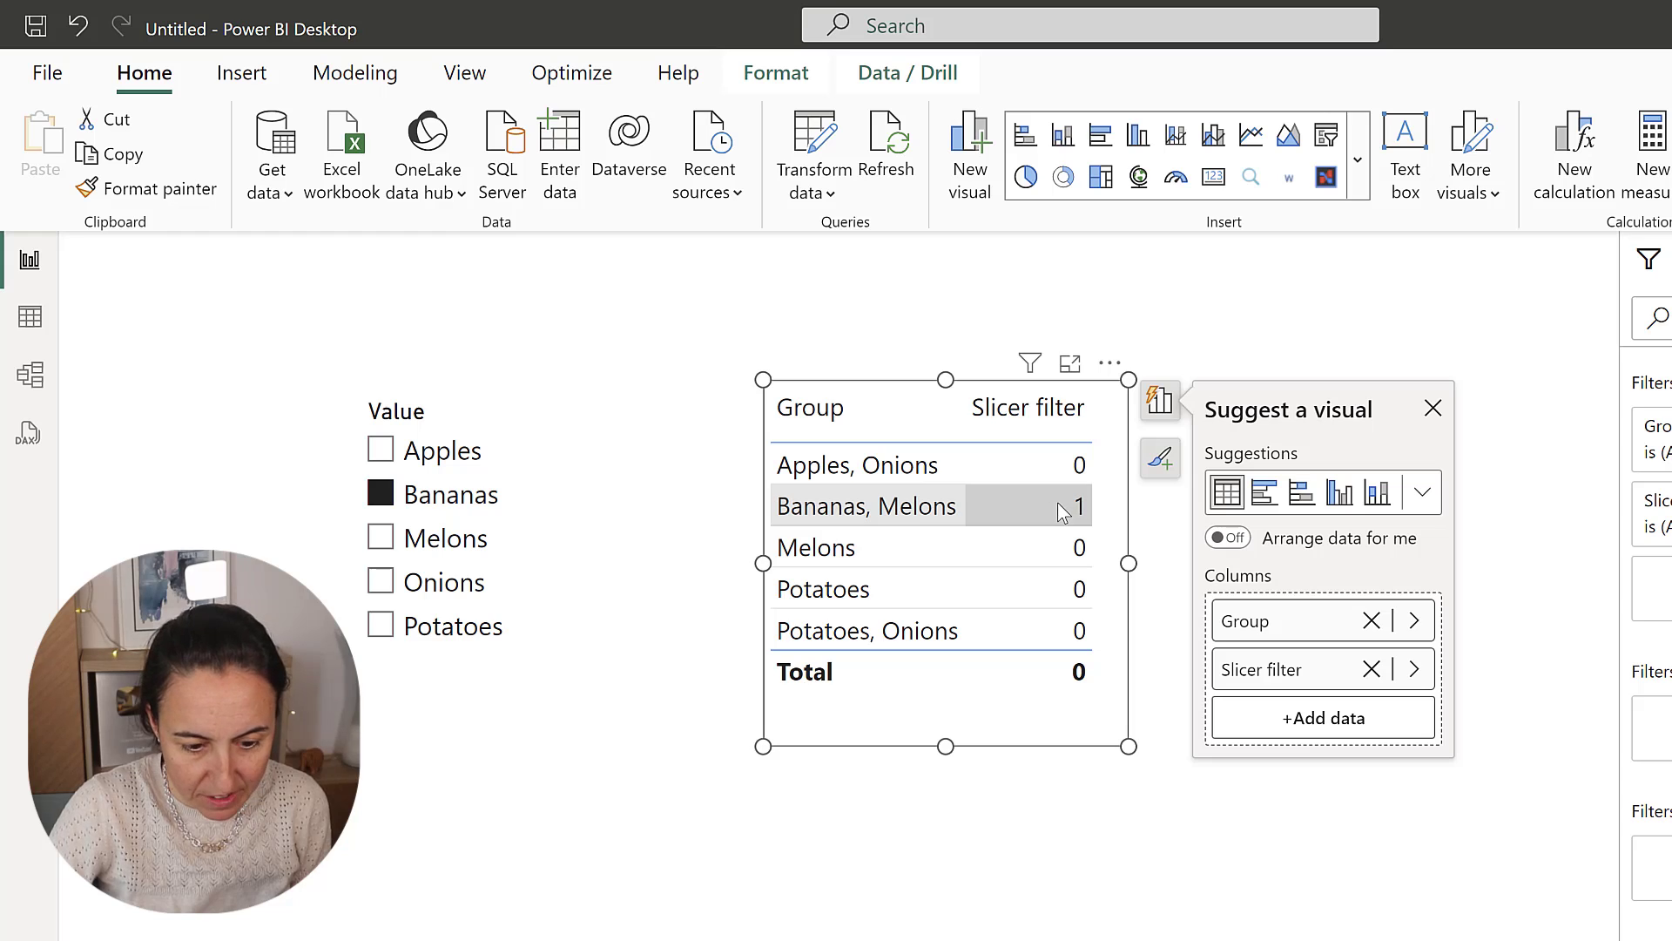
left_click(444, 539)
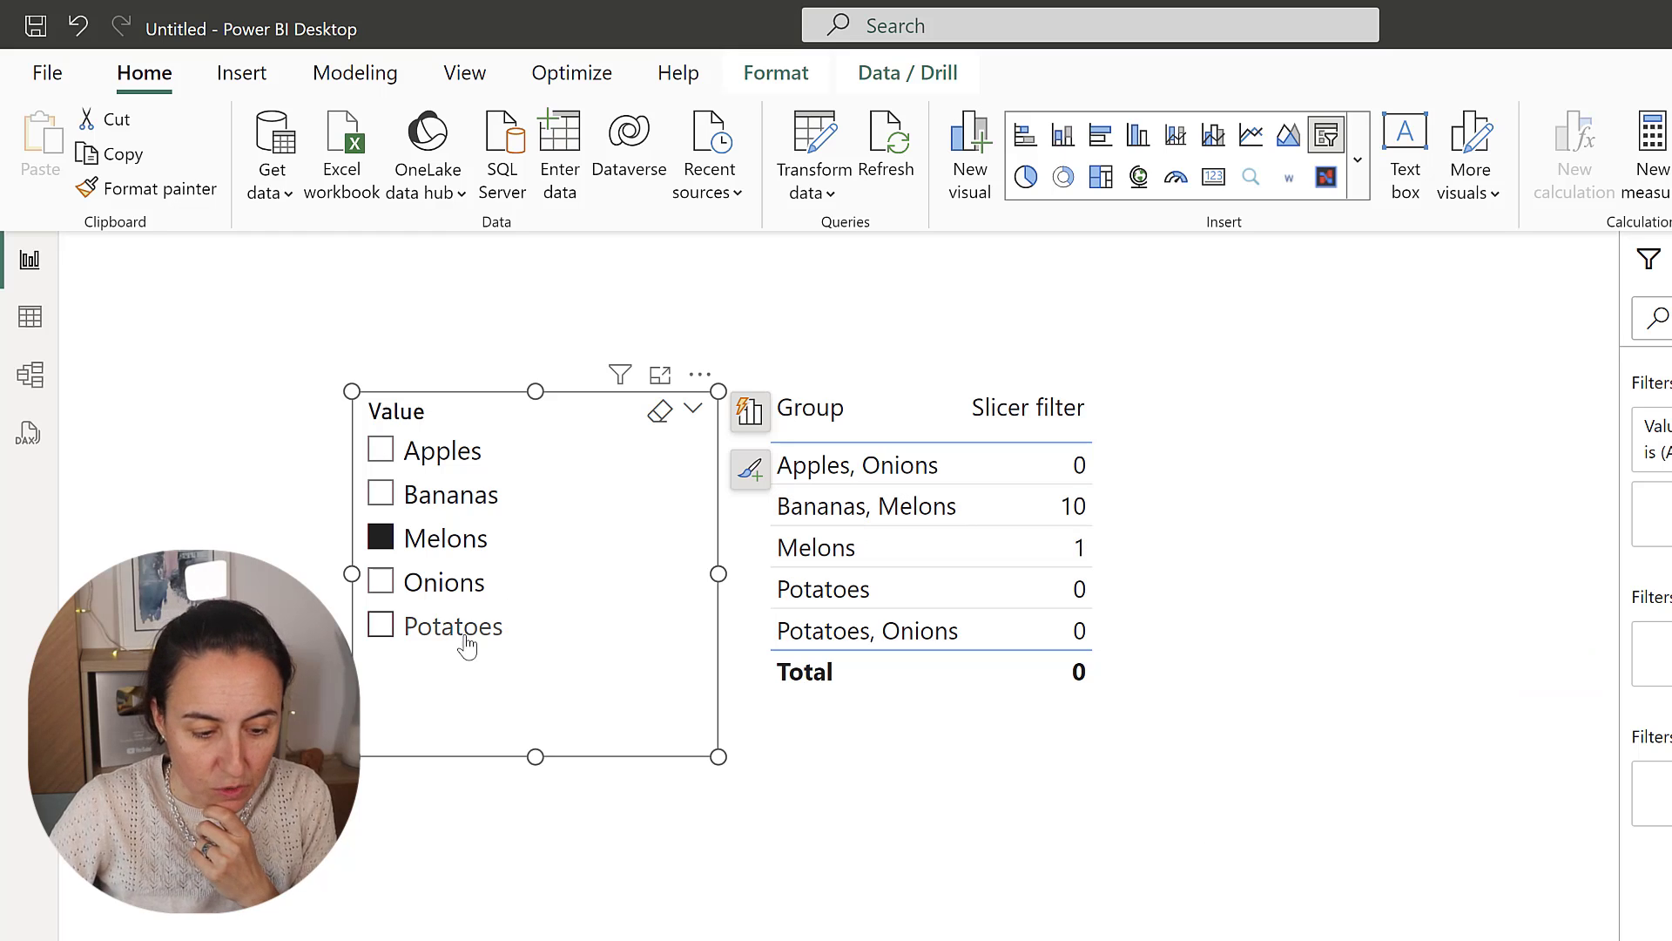
left_click(452, 585)
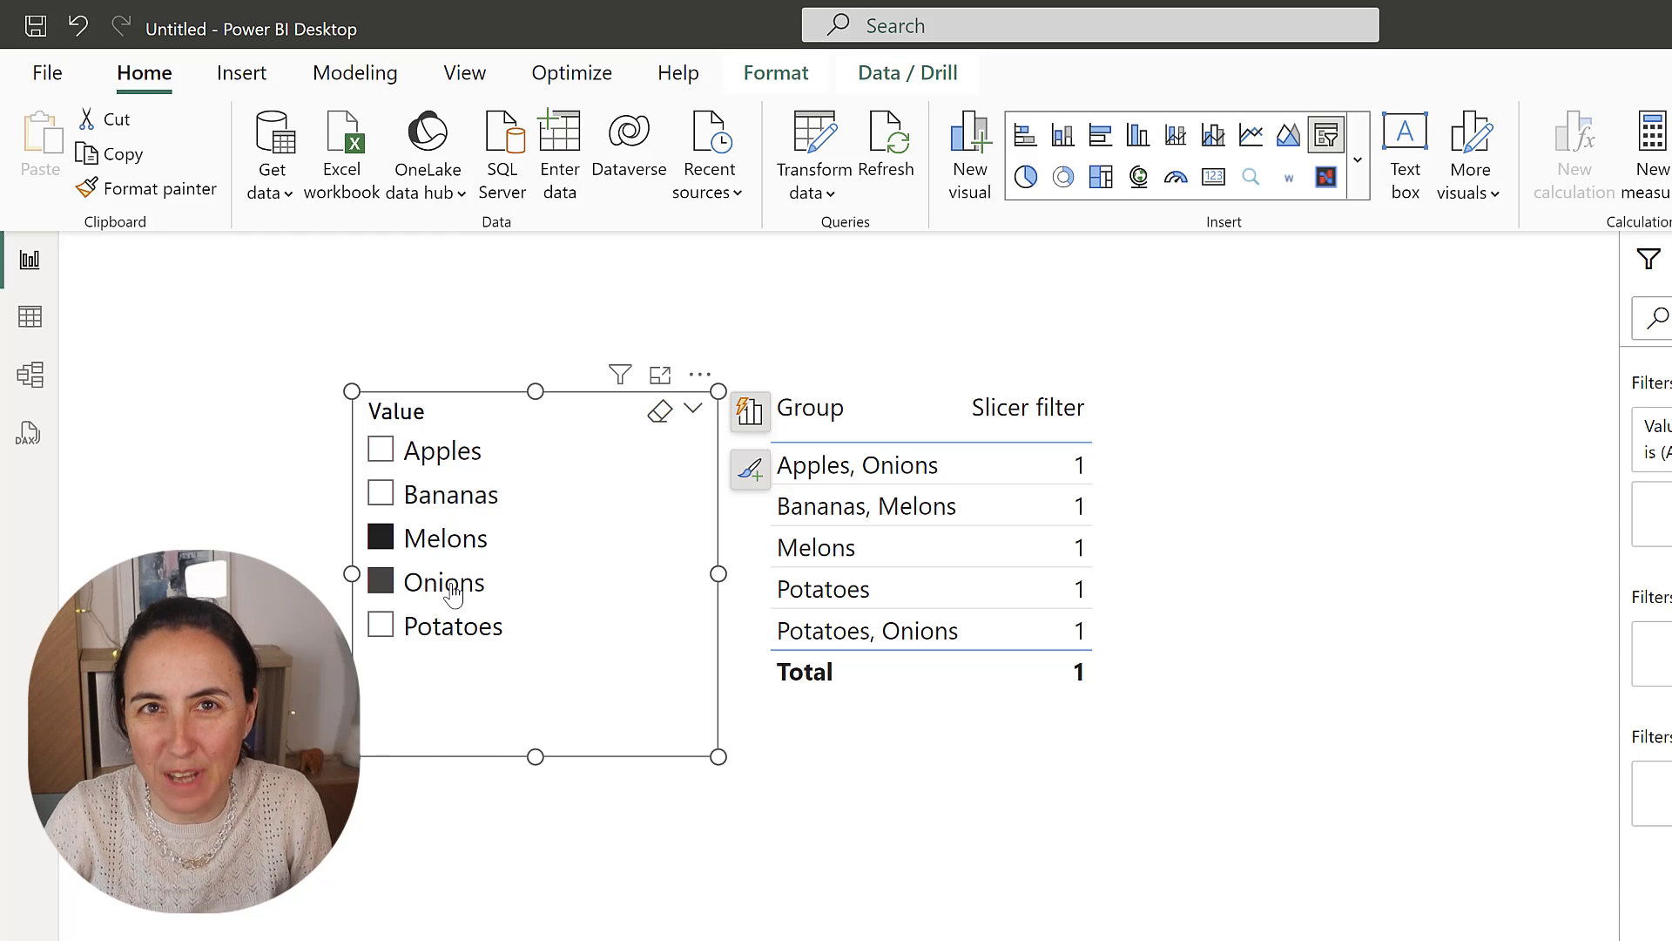
- Open the Slicer filter measure's formula for editing
left_click(1668, 462)
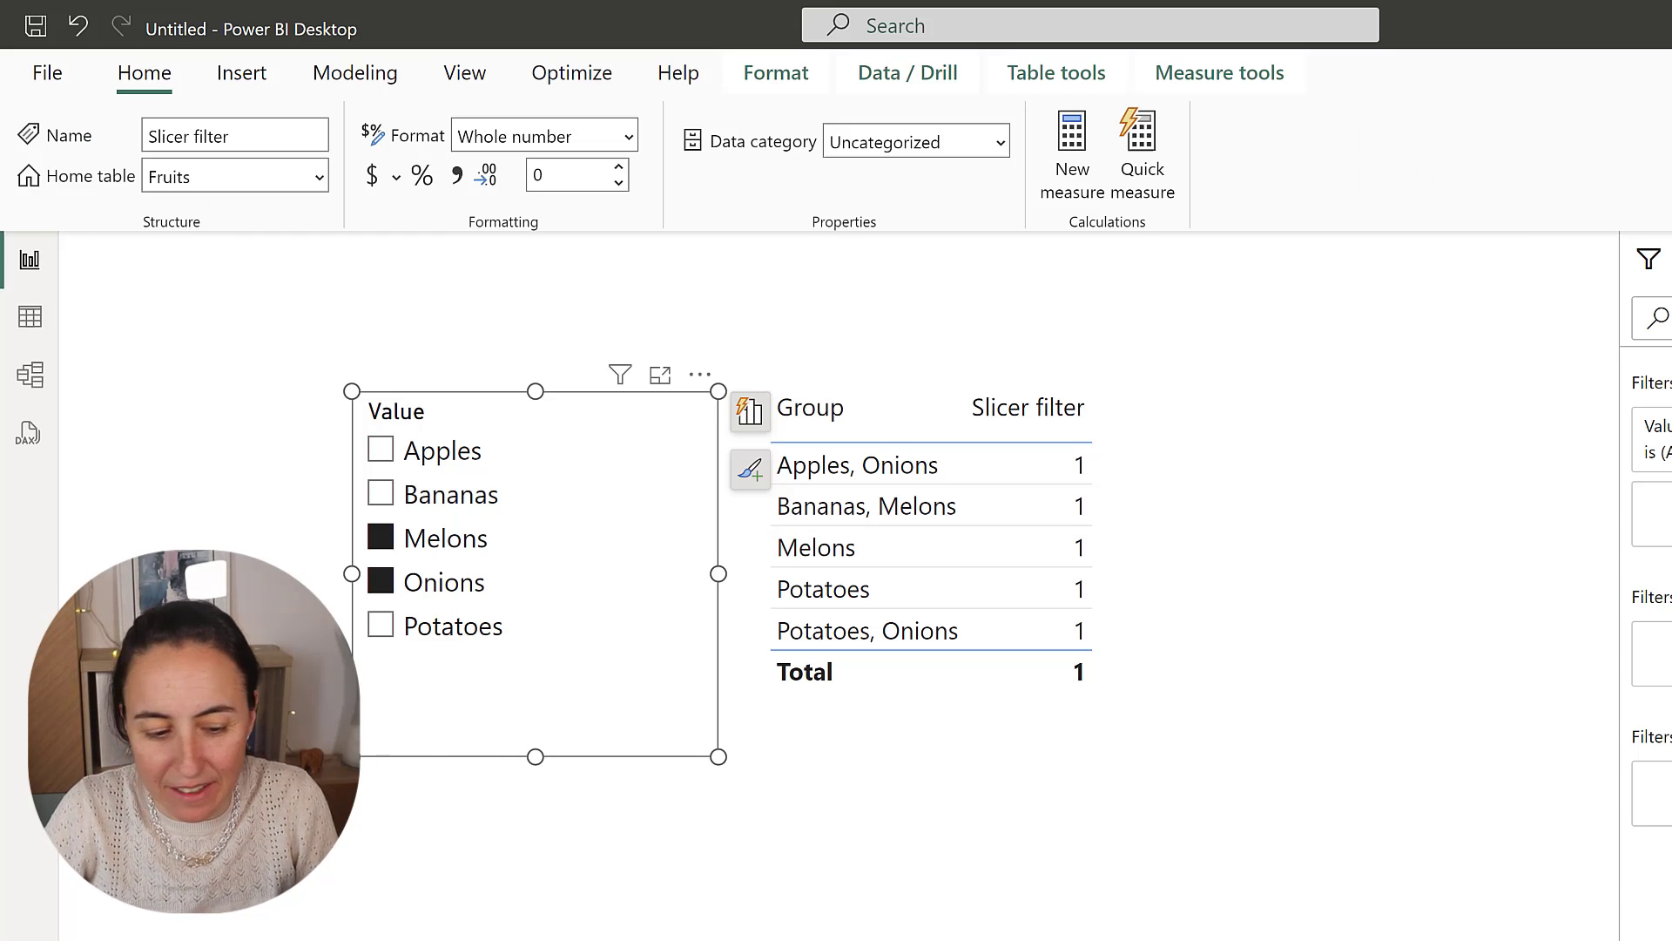
left_click(975, 288)
scroll(975, 288, "up", 3)
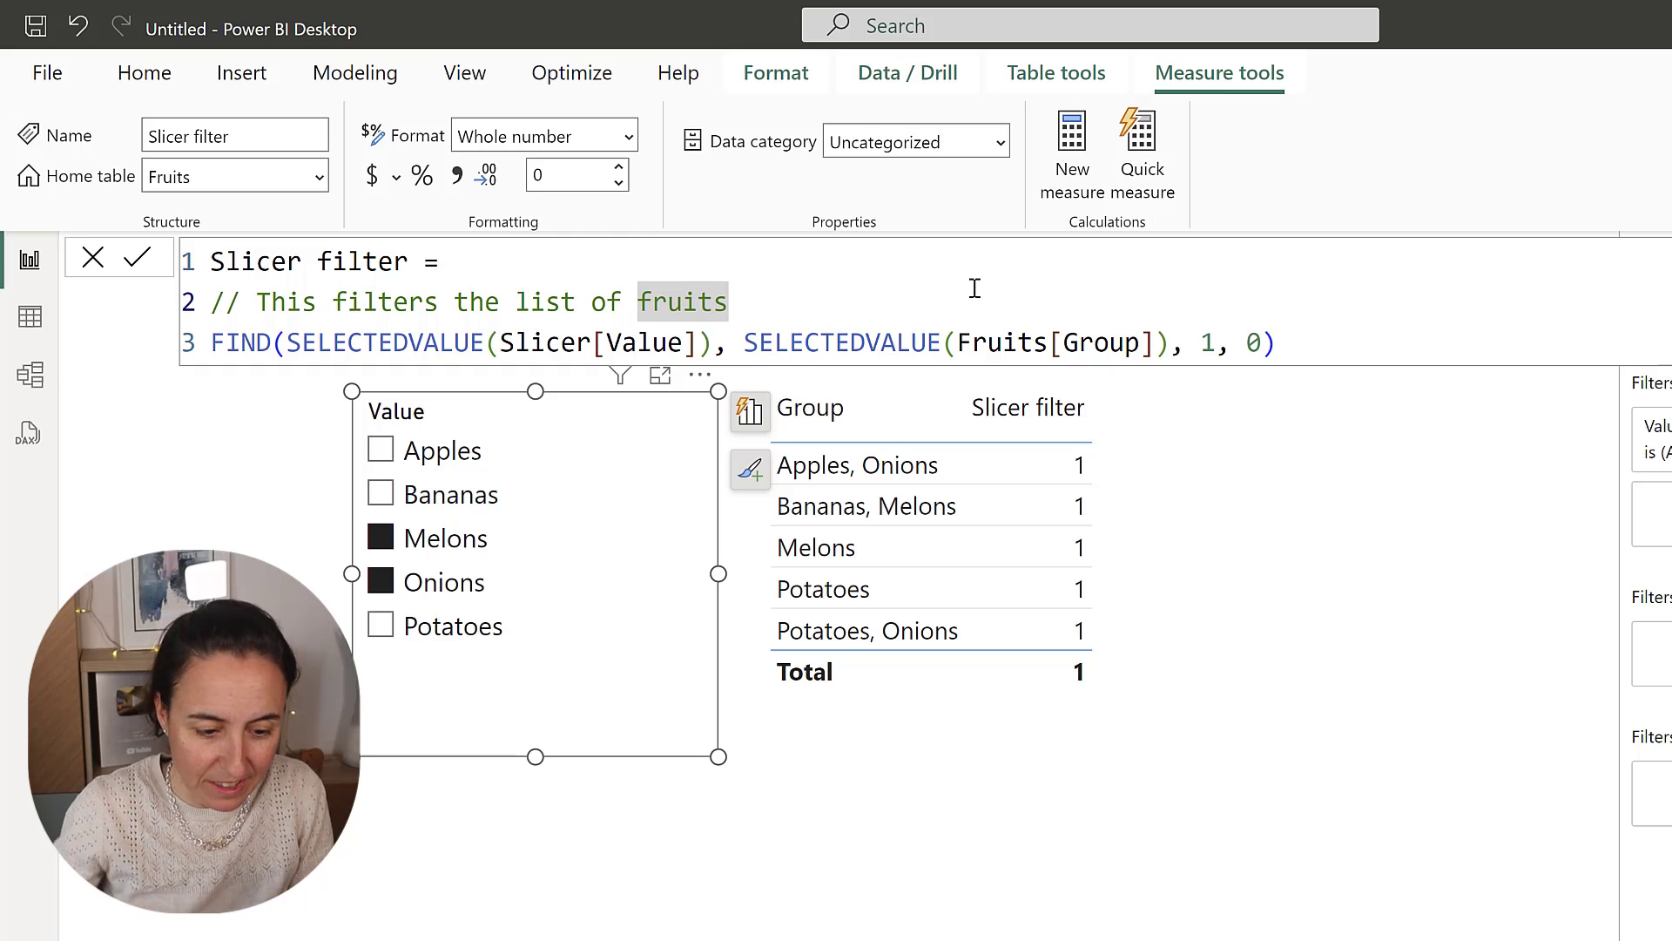
- Remove the SELECTEDVALUE wrapper so FIND uses Slicer[Value] directly
key("Right")
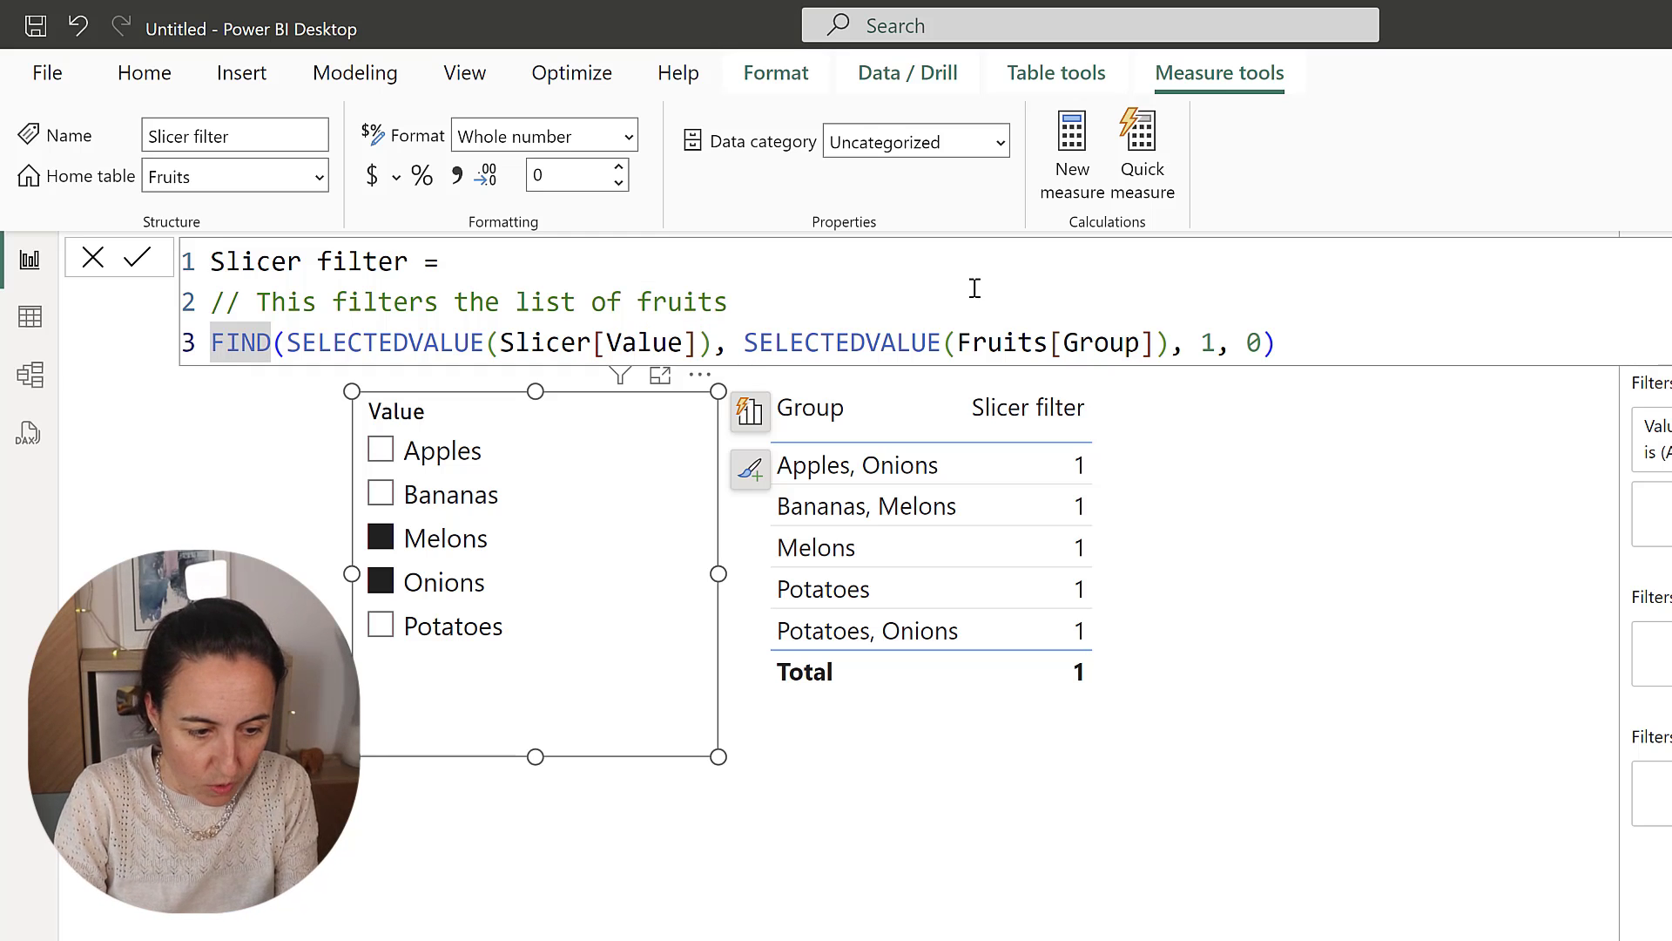
left_click_drag(500, 343, 287, 339)
key("BackSpace")
left_click(482, 341)
key("Delete")
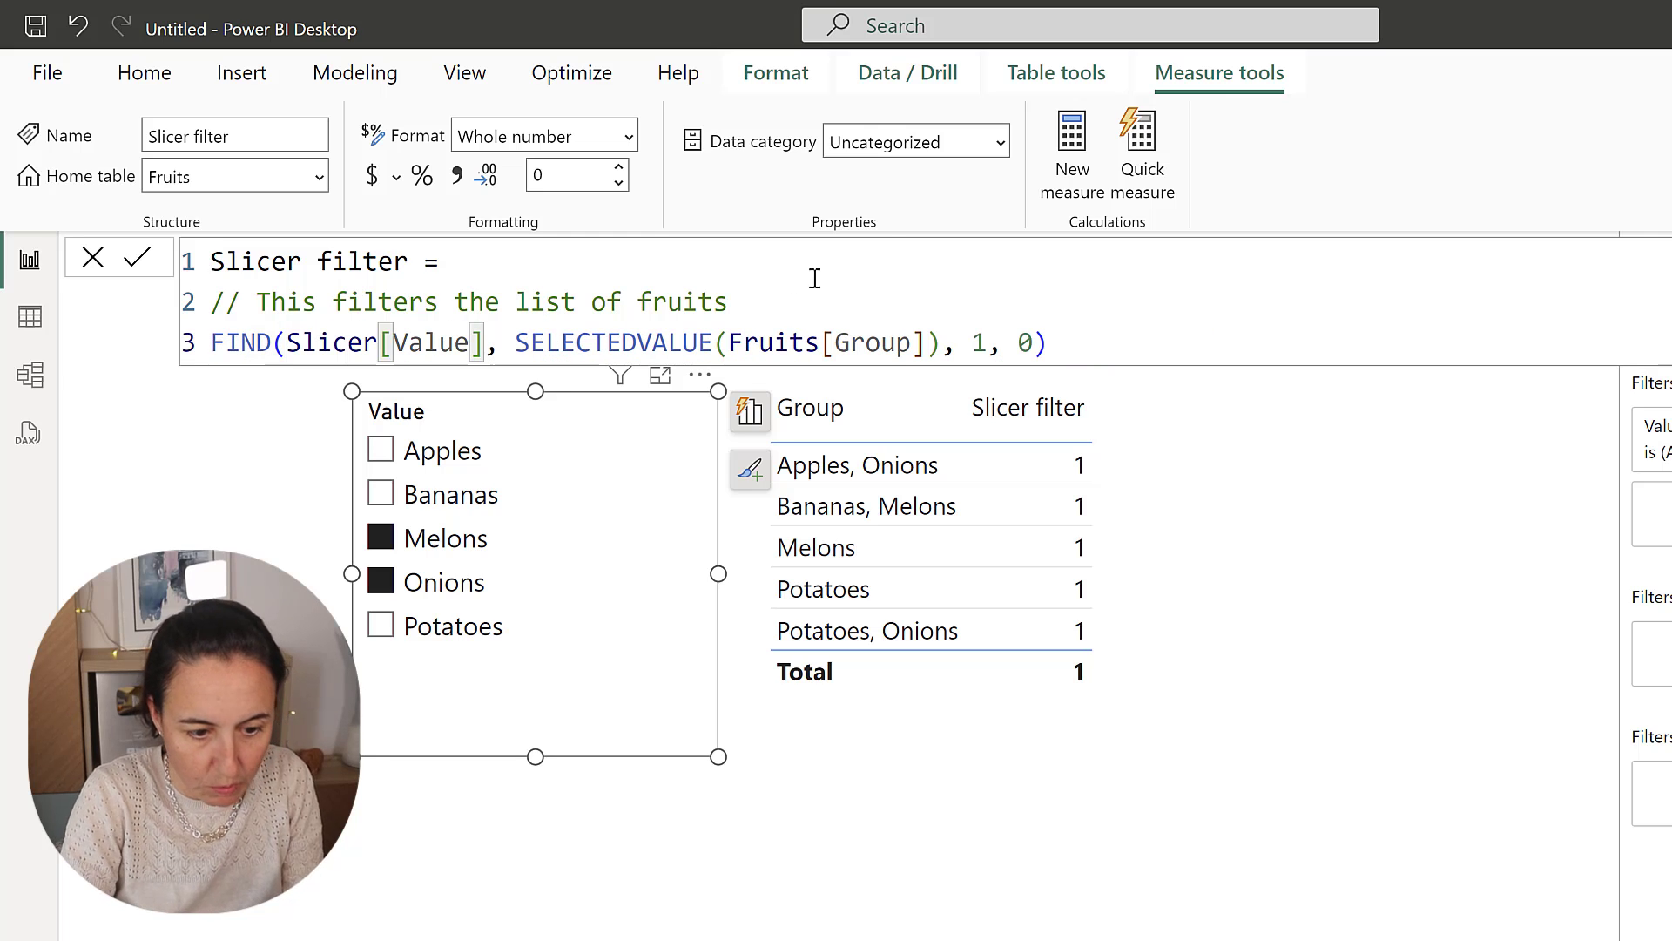
- Wrap the FIND in FILTER(slicer, … >0) and commit the measure
key("Home")
key("Return")
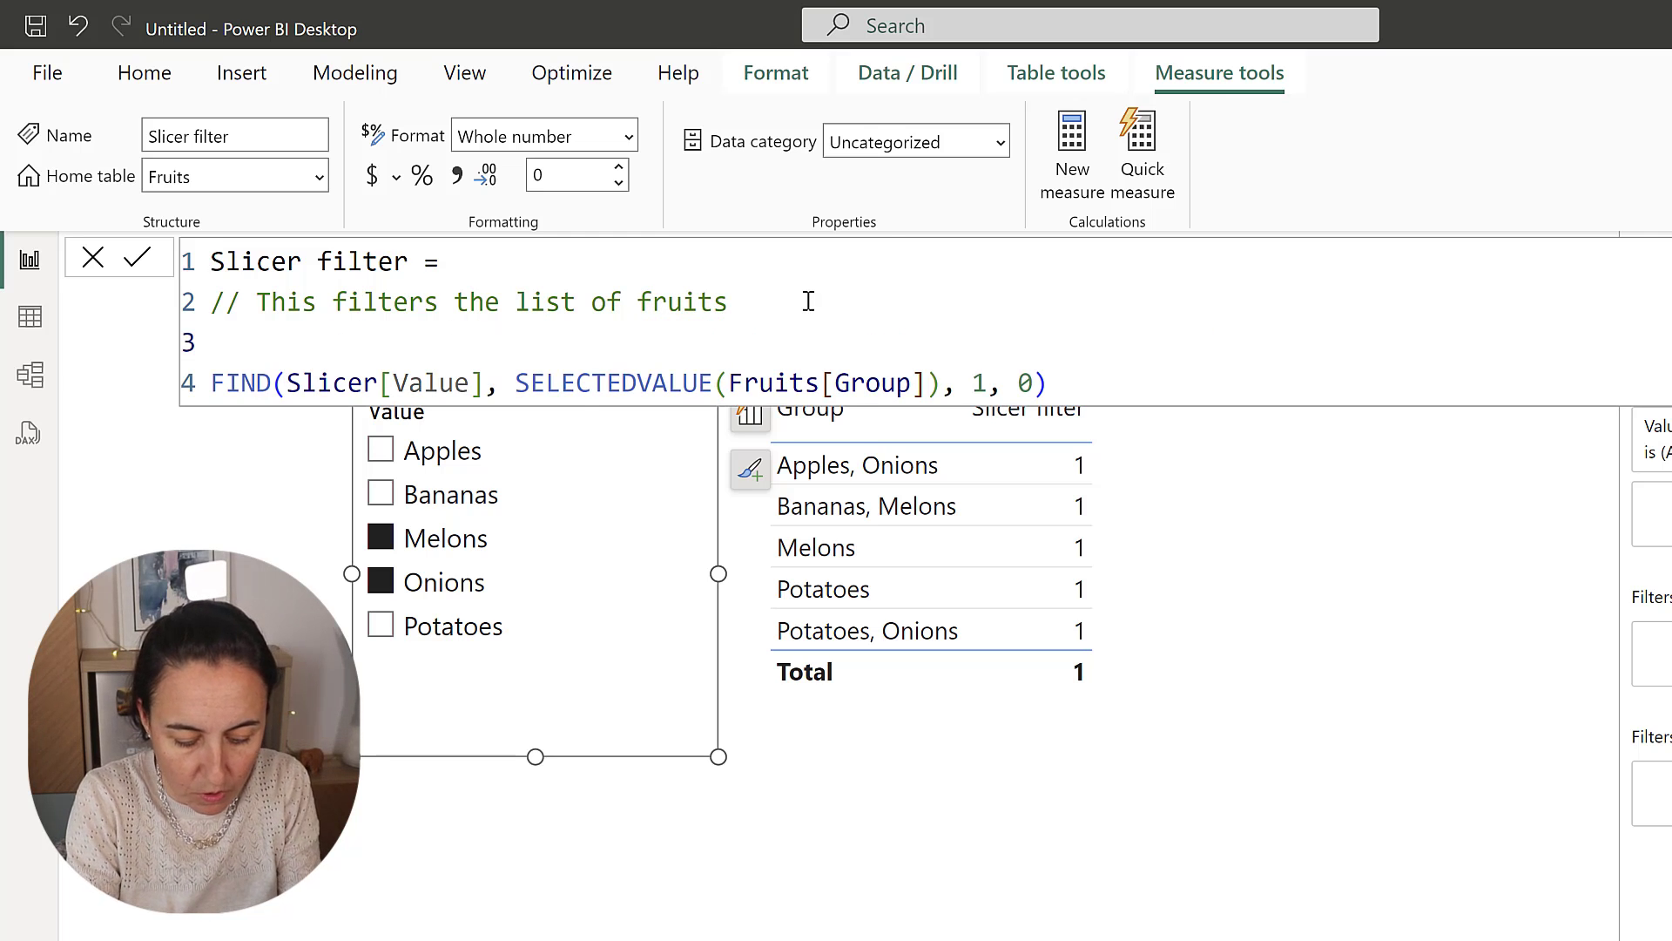
type("Fi")
key("Tab")
key("shift+Return")
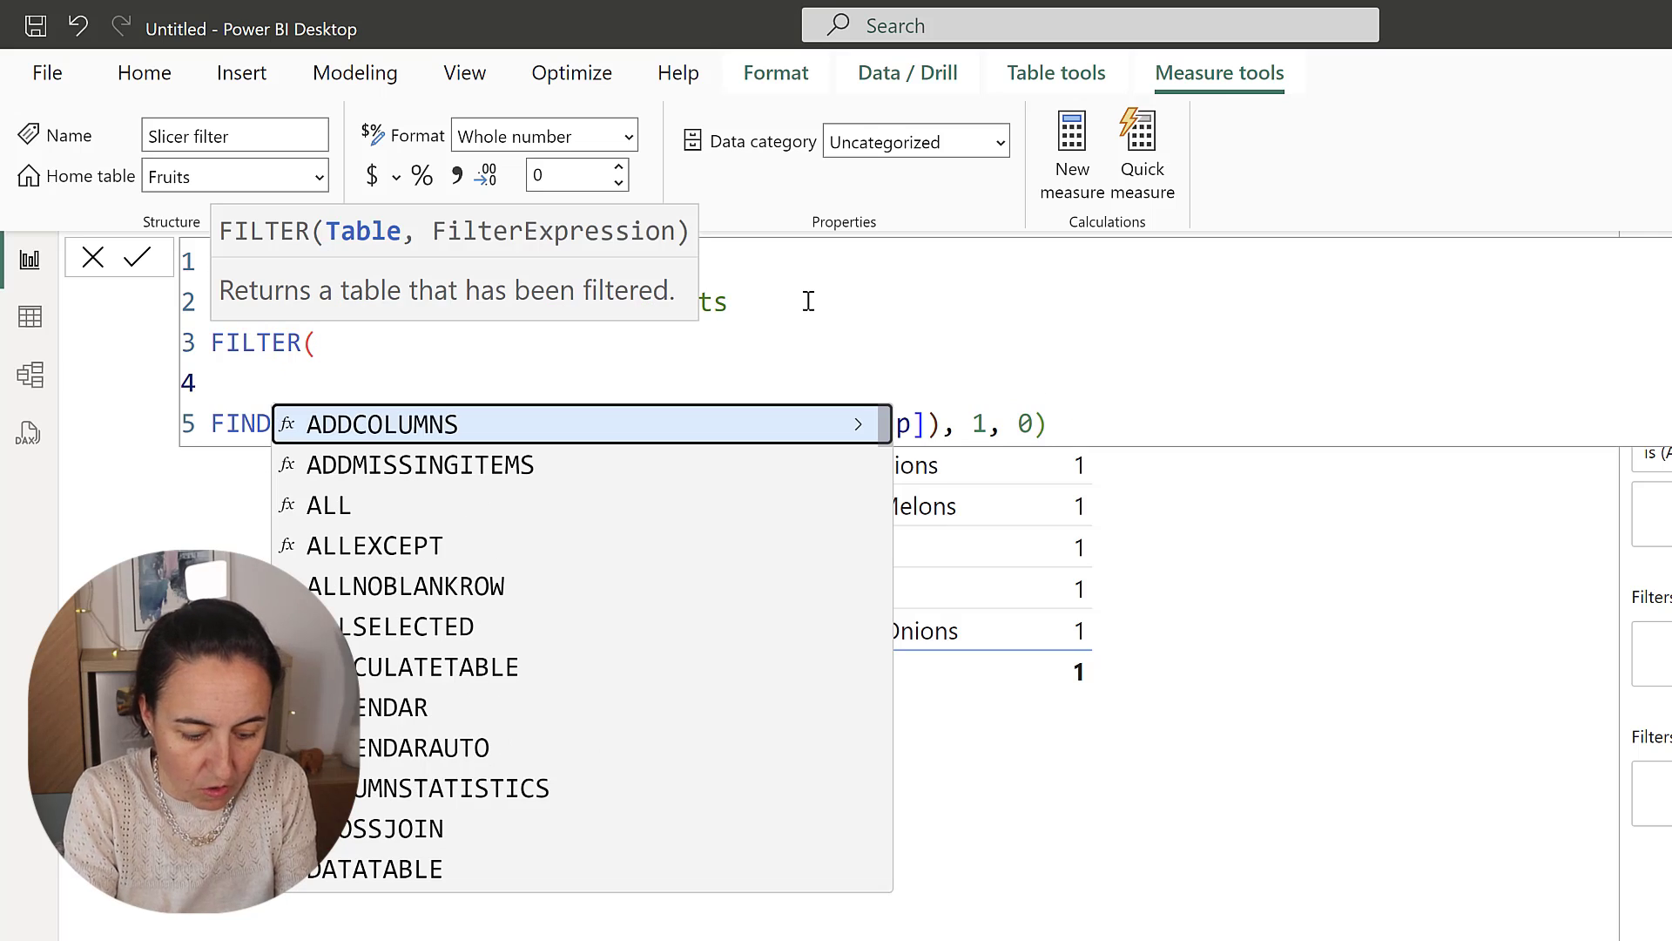
type("slicer,")
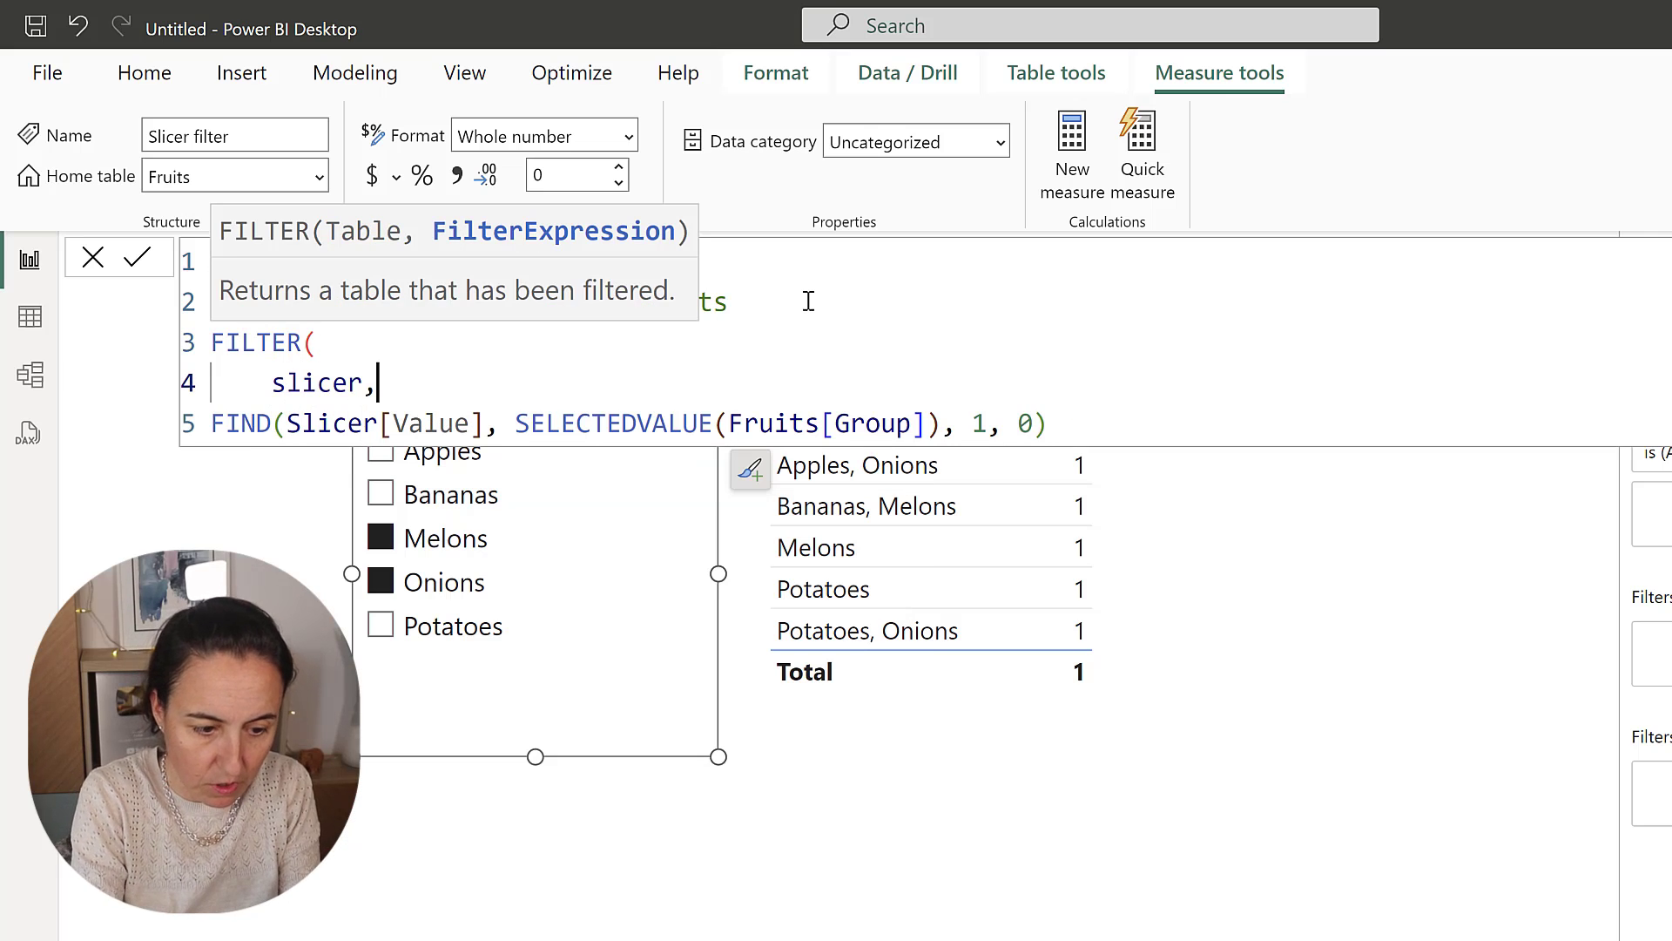
left_click(1164, 421)
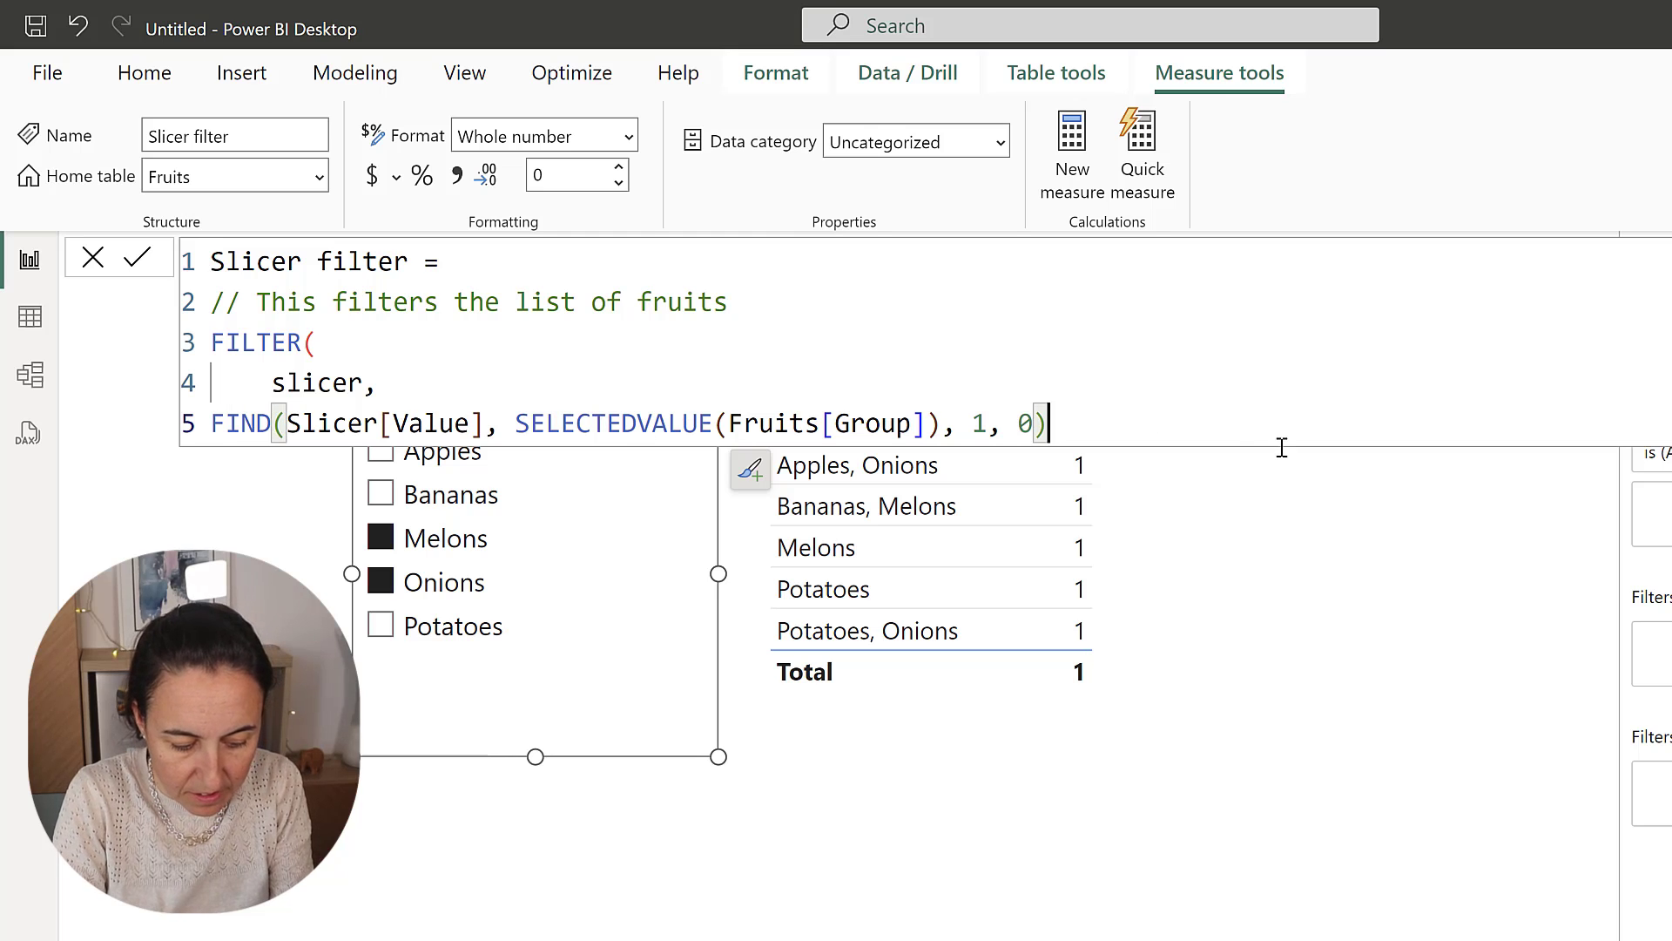
type(">0")
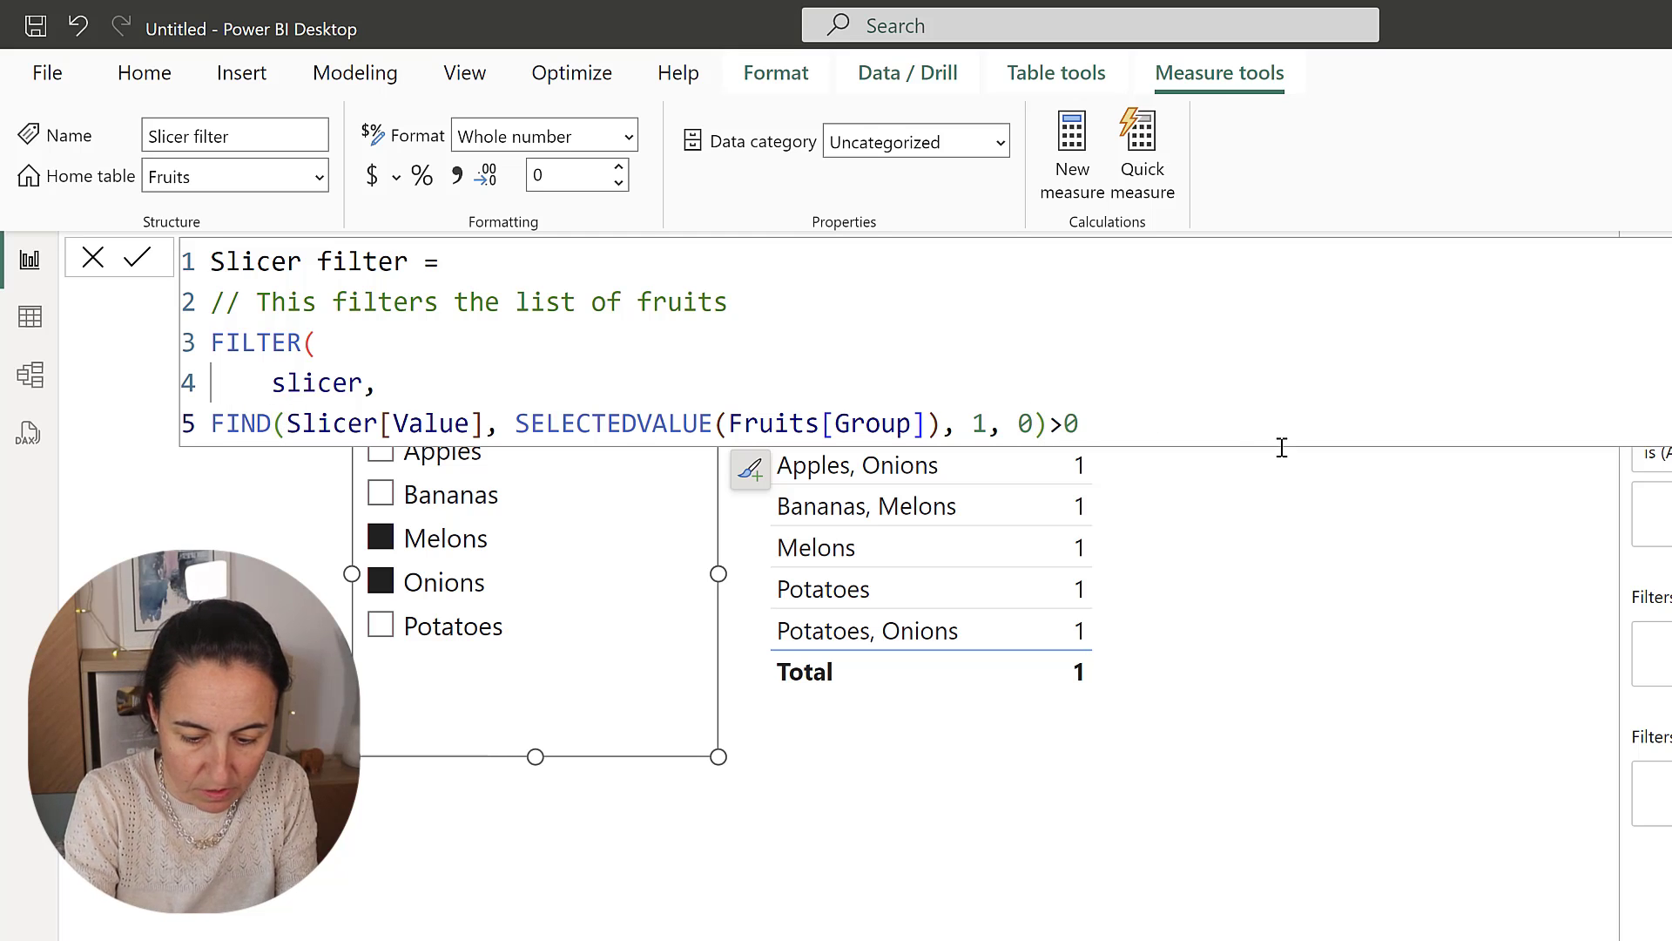
type(")")
key("Return")
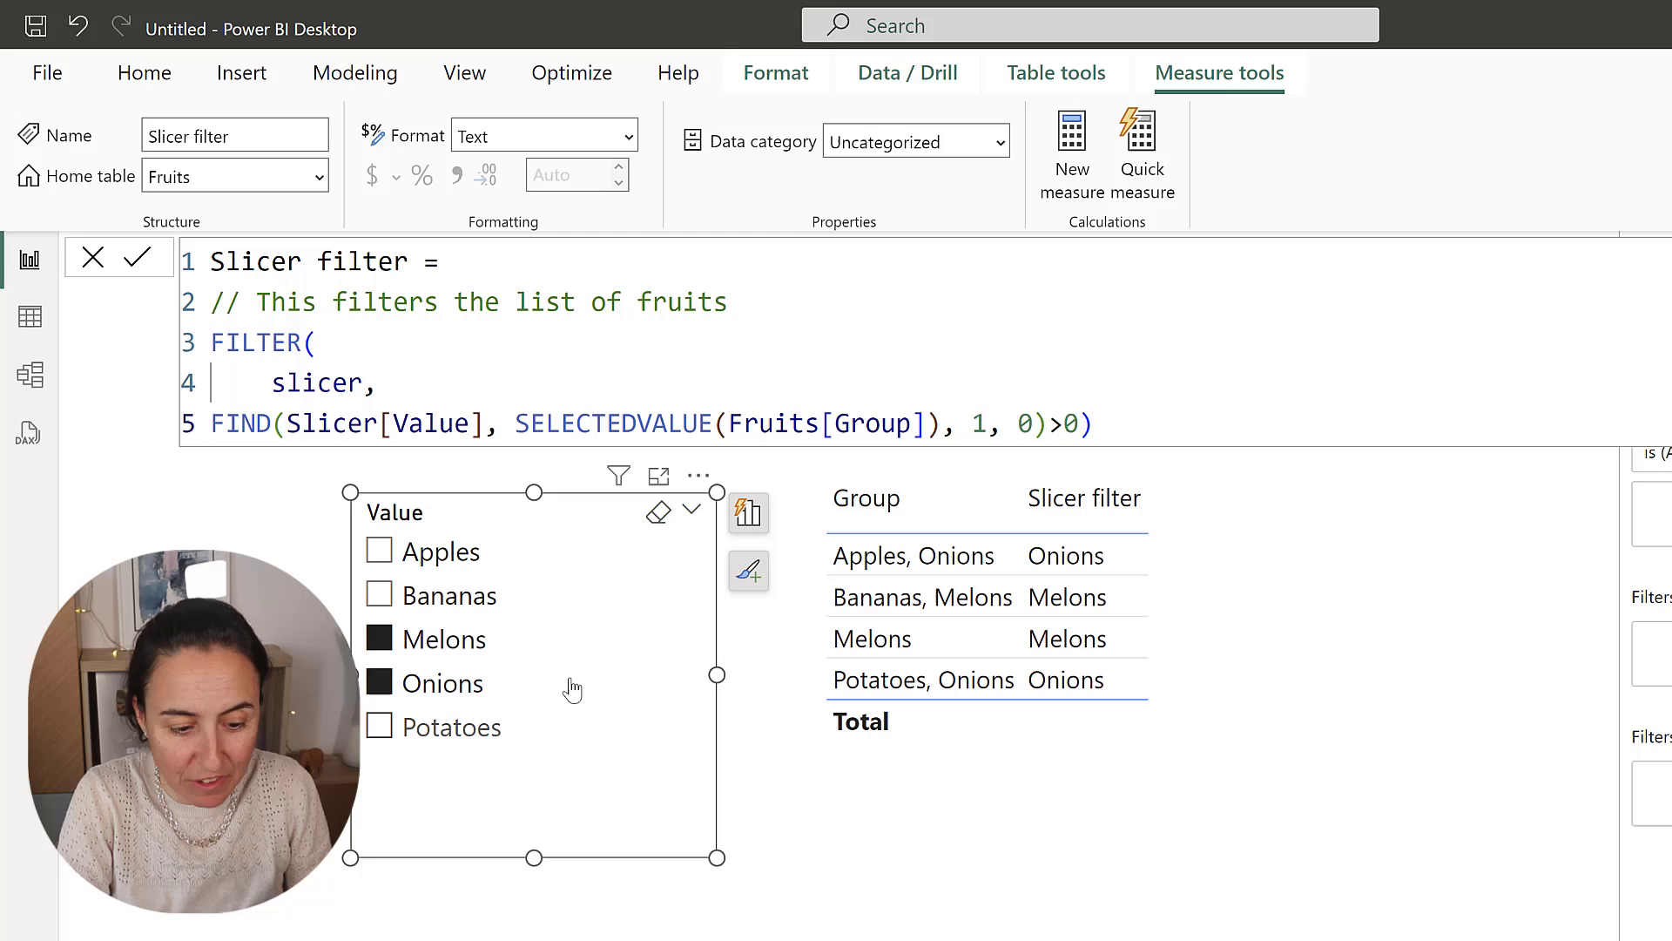
left_click(655, 520)
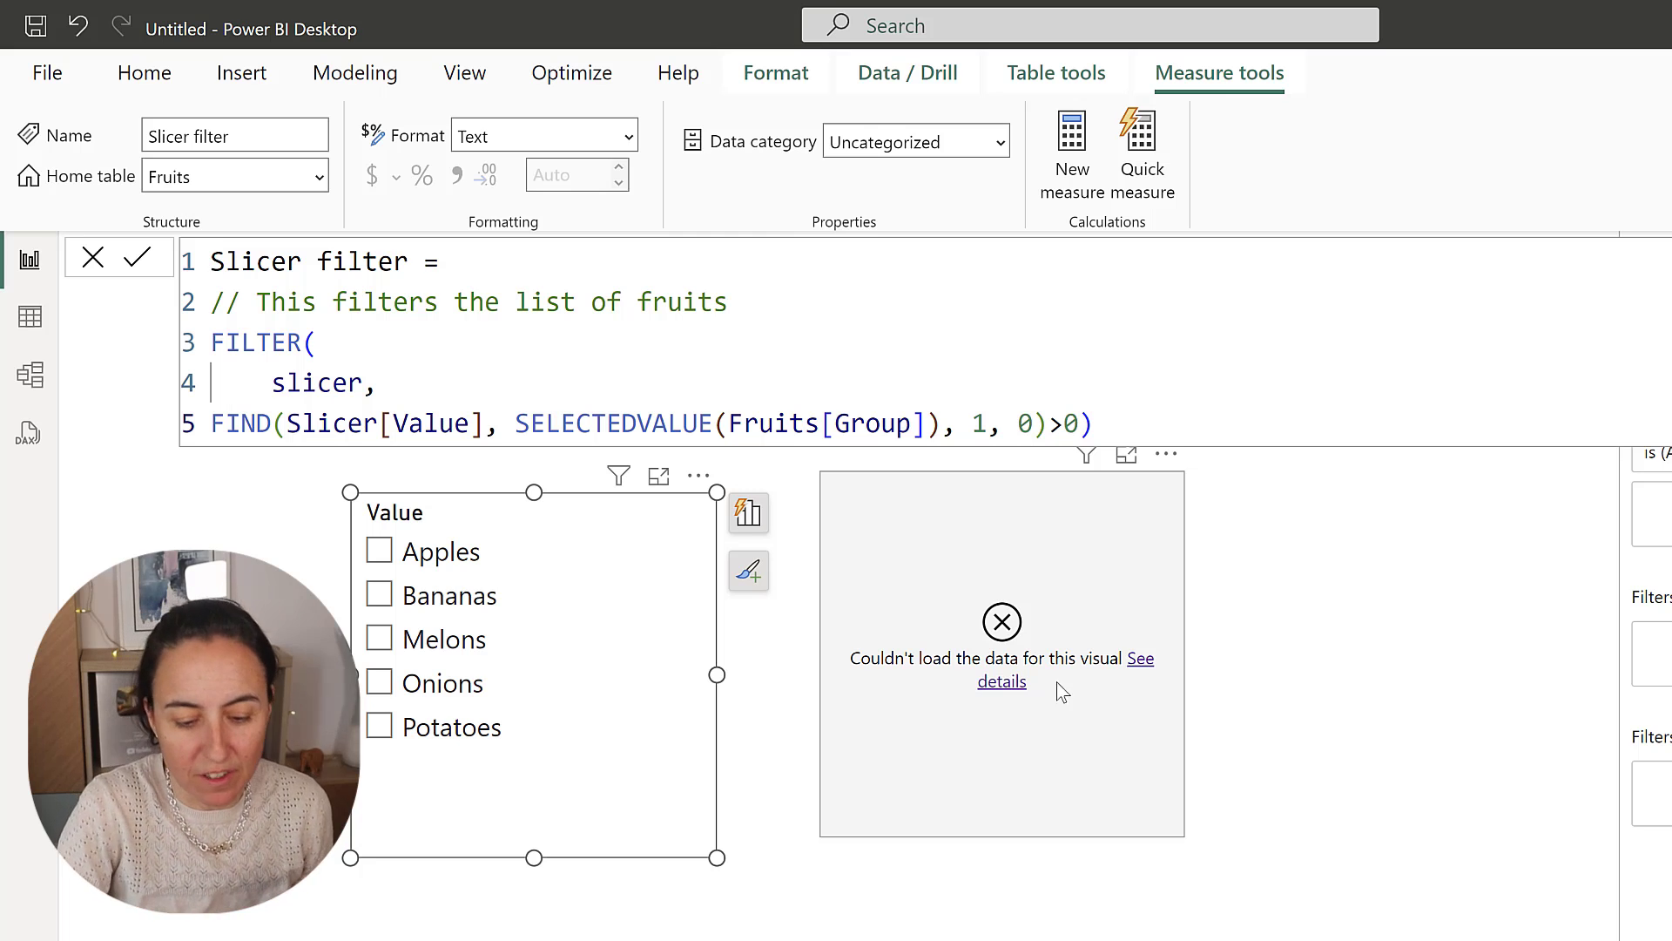
left_click(1144, 670)
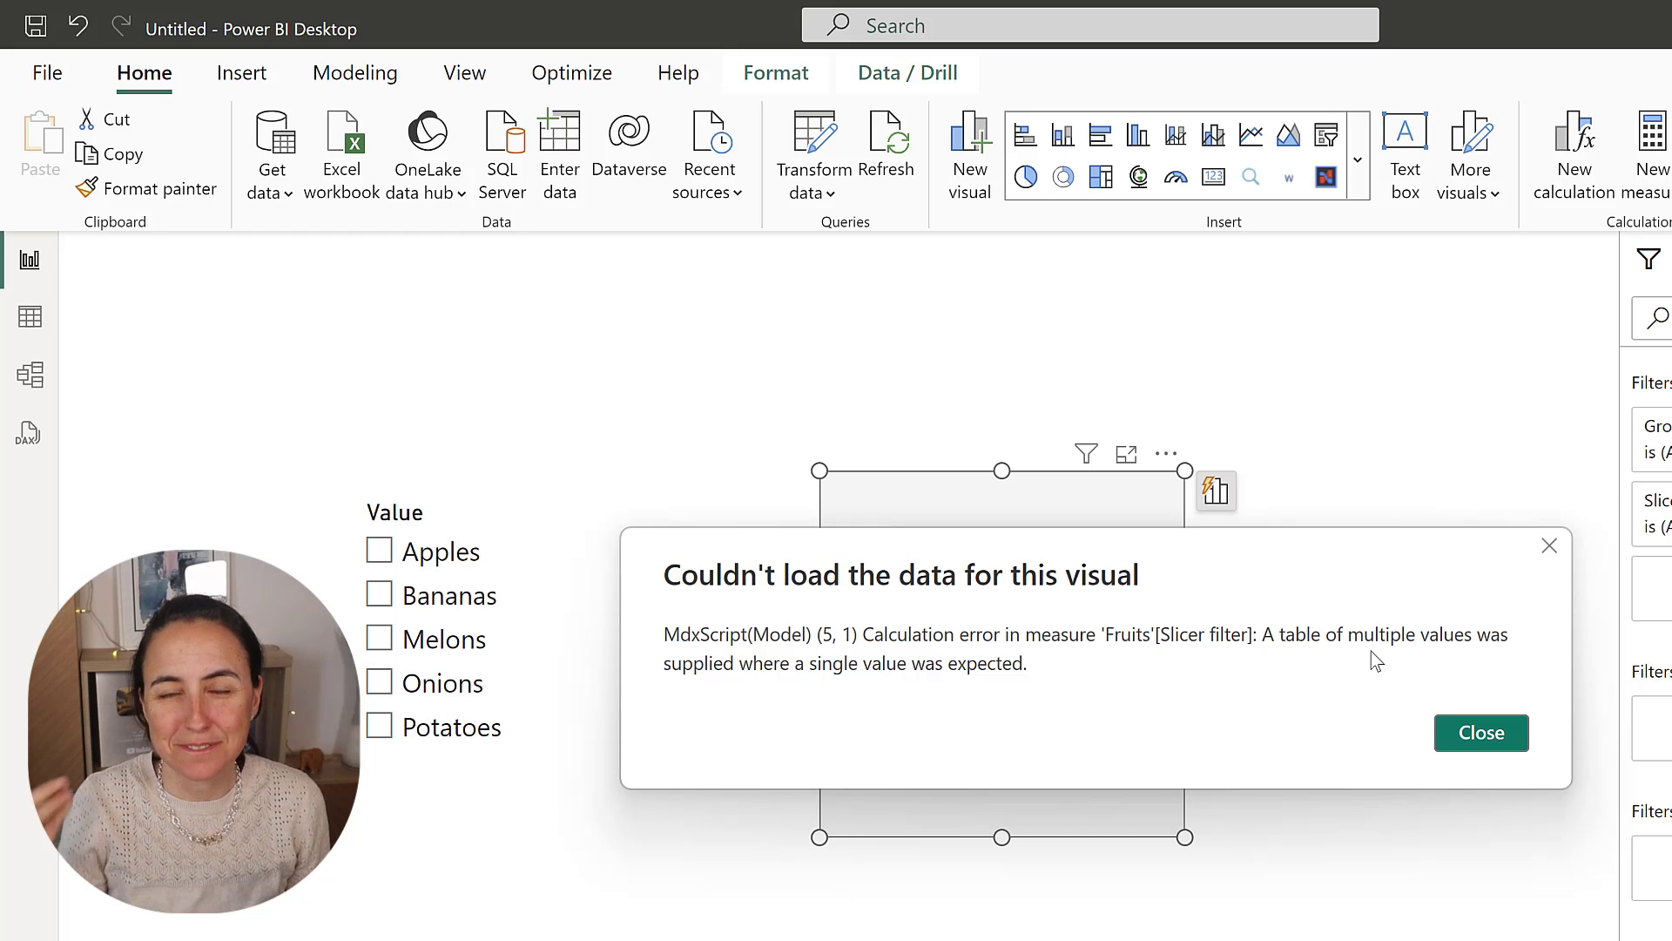
left_click(1482, 728)
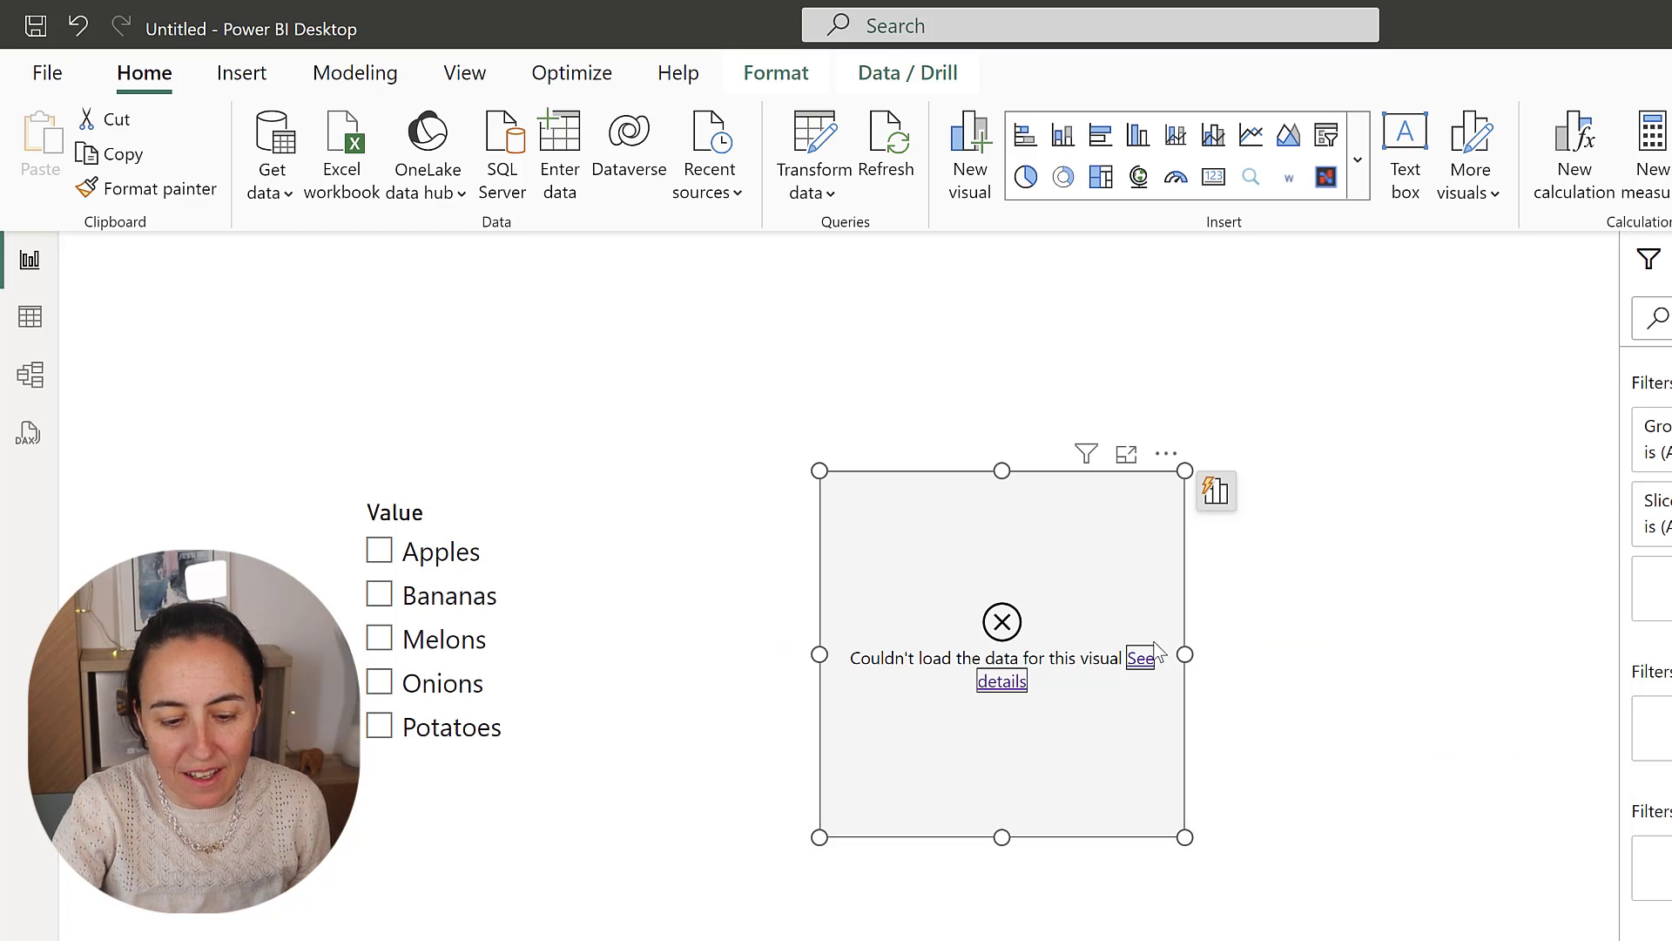
left_click(438, 633)
left_click(433, 688)
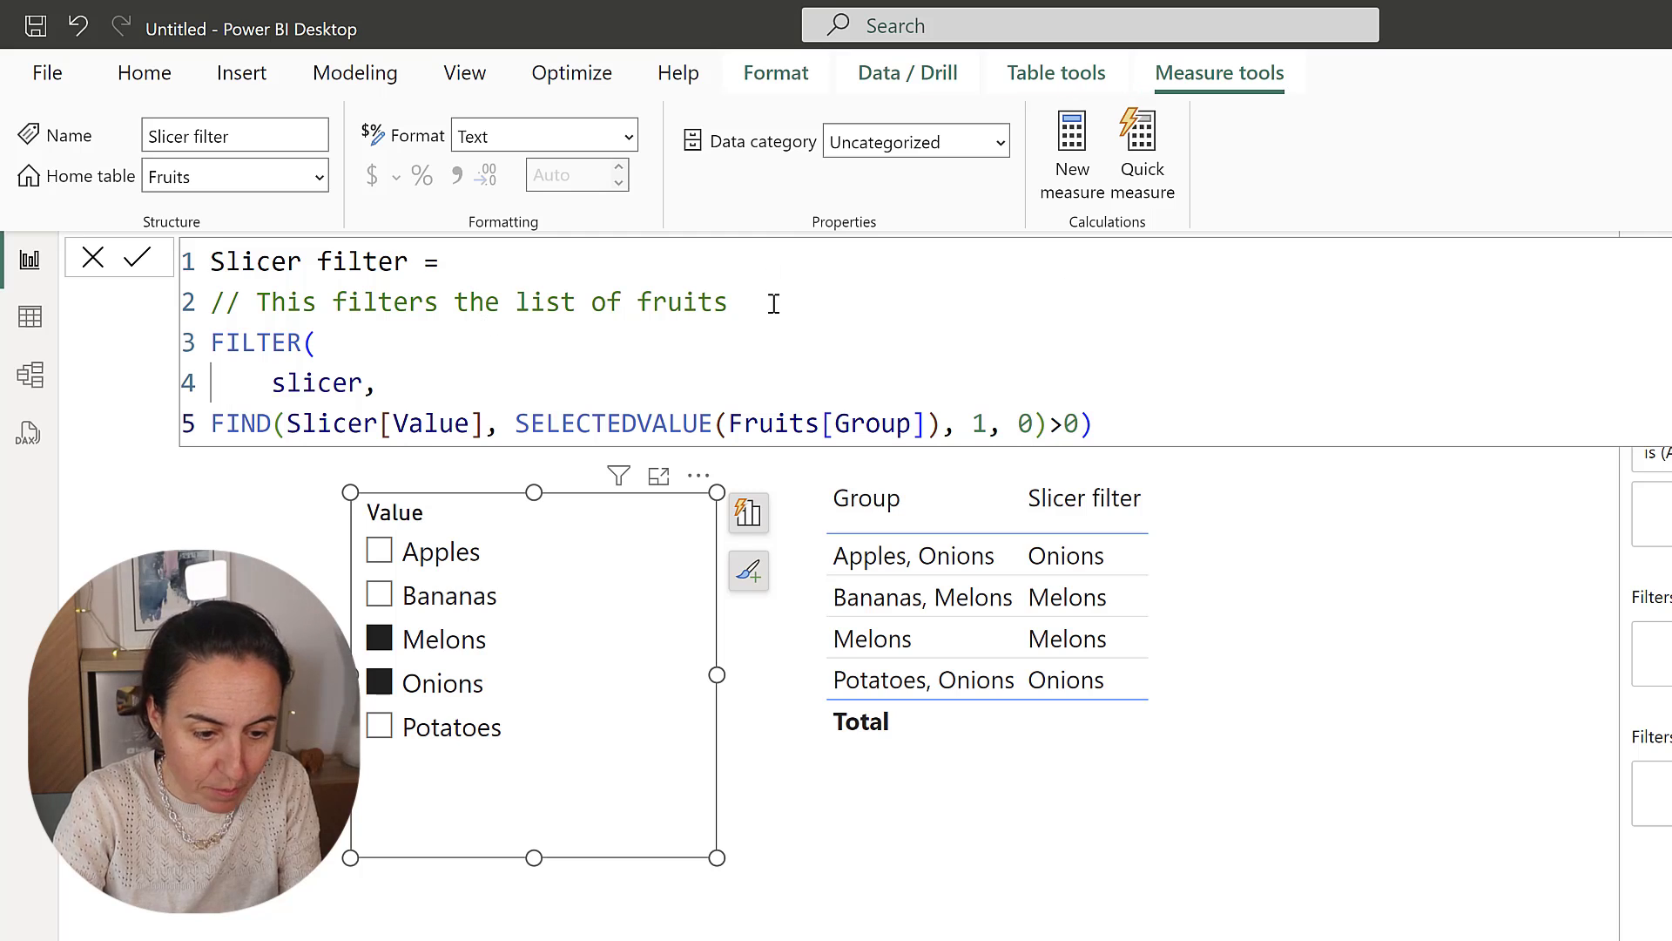
- Wrap the FILTER in COUNTROWS, commit the measure, and clear the slicer selections
left_click(773, 304)
key("Return")
type("coun")
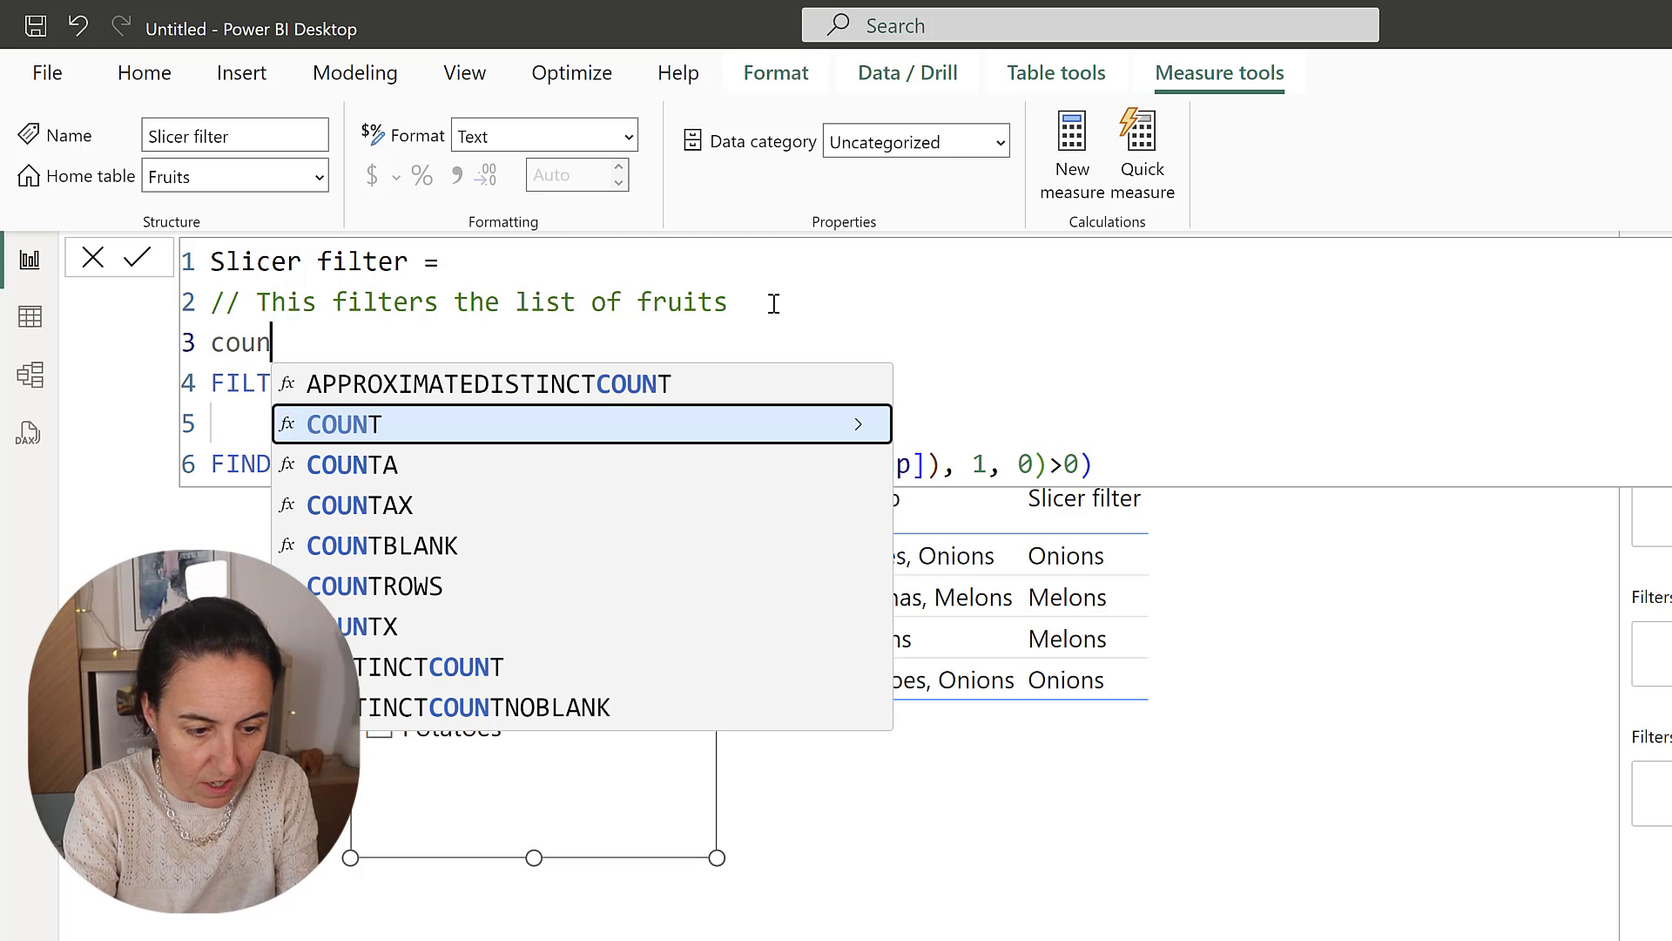
key("Down")
key("Down")
key("Down")
key("Down")
key("Tab")
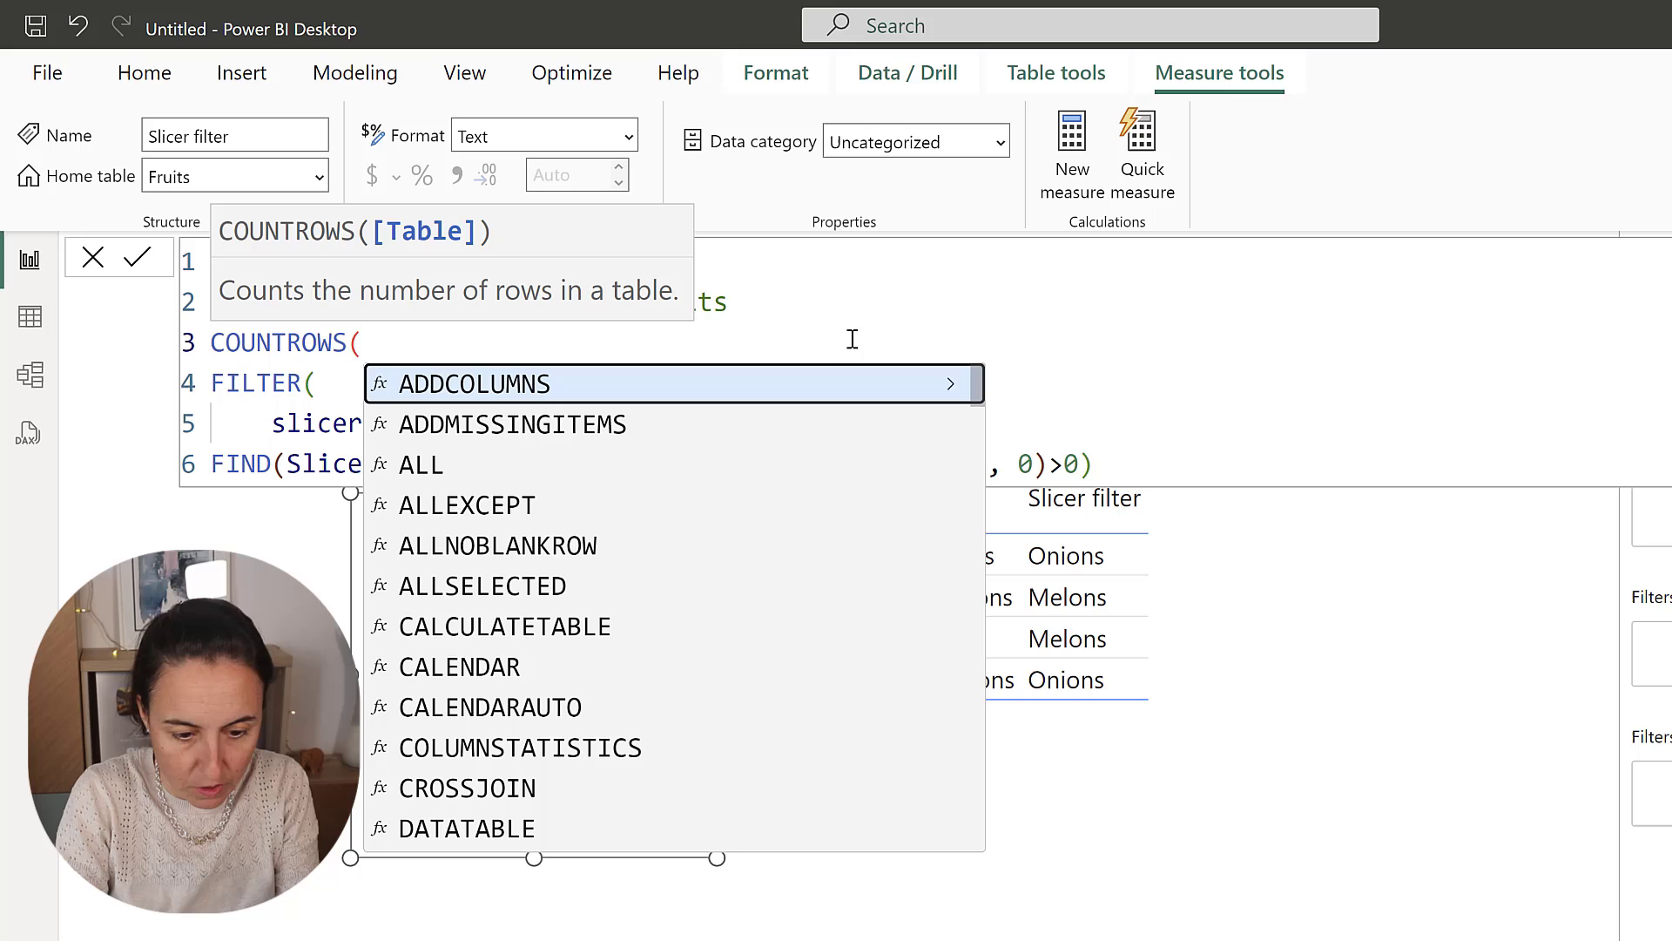
left_click(1137, 449)
type(")")
key("Return")
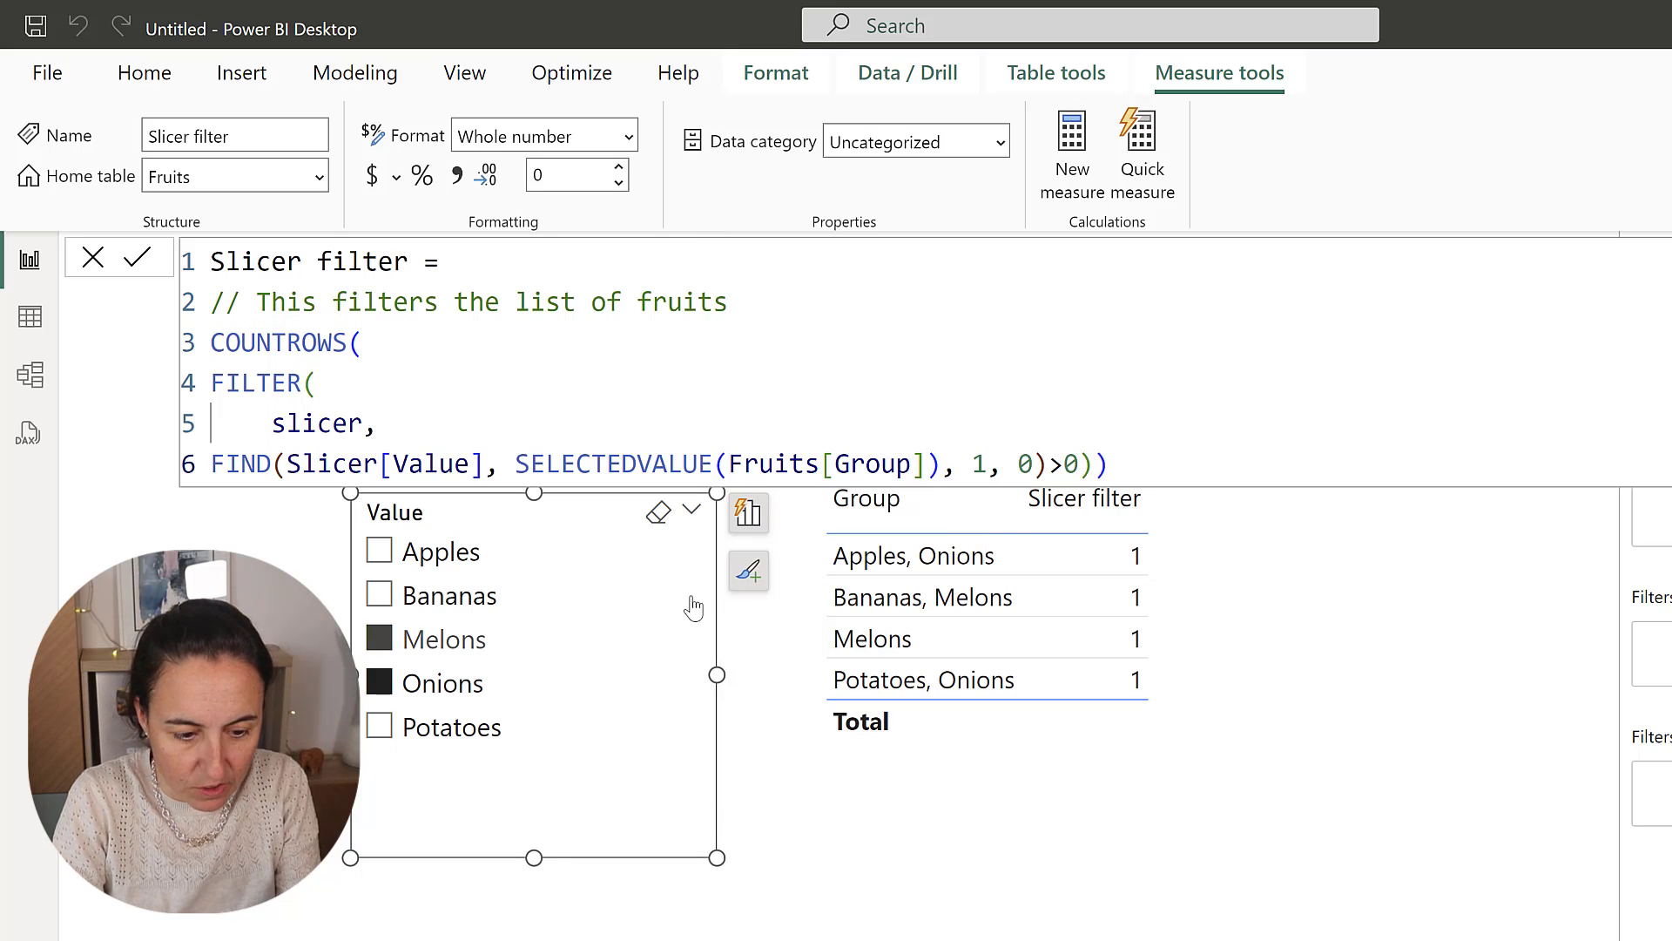
left_click(659, 515)
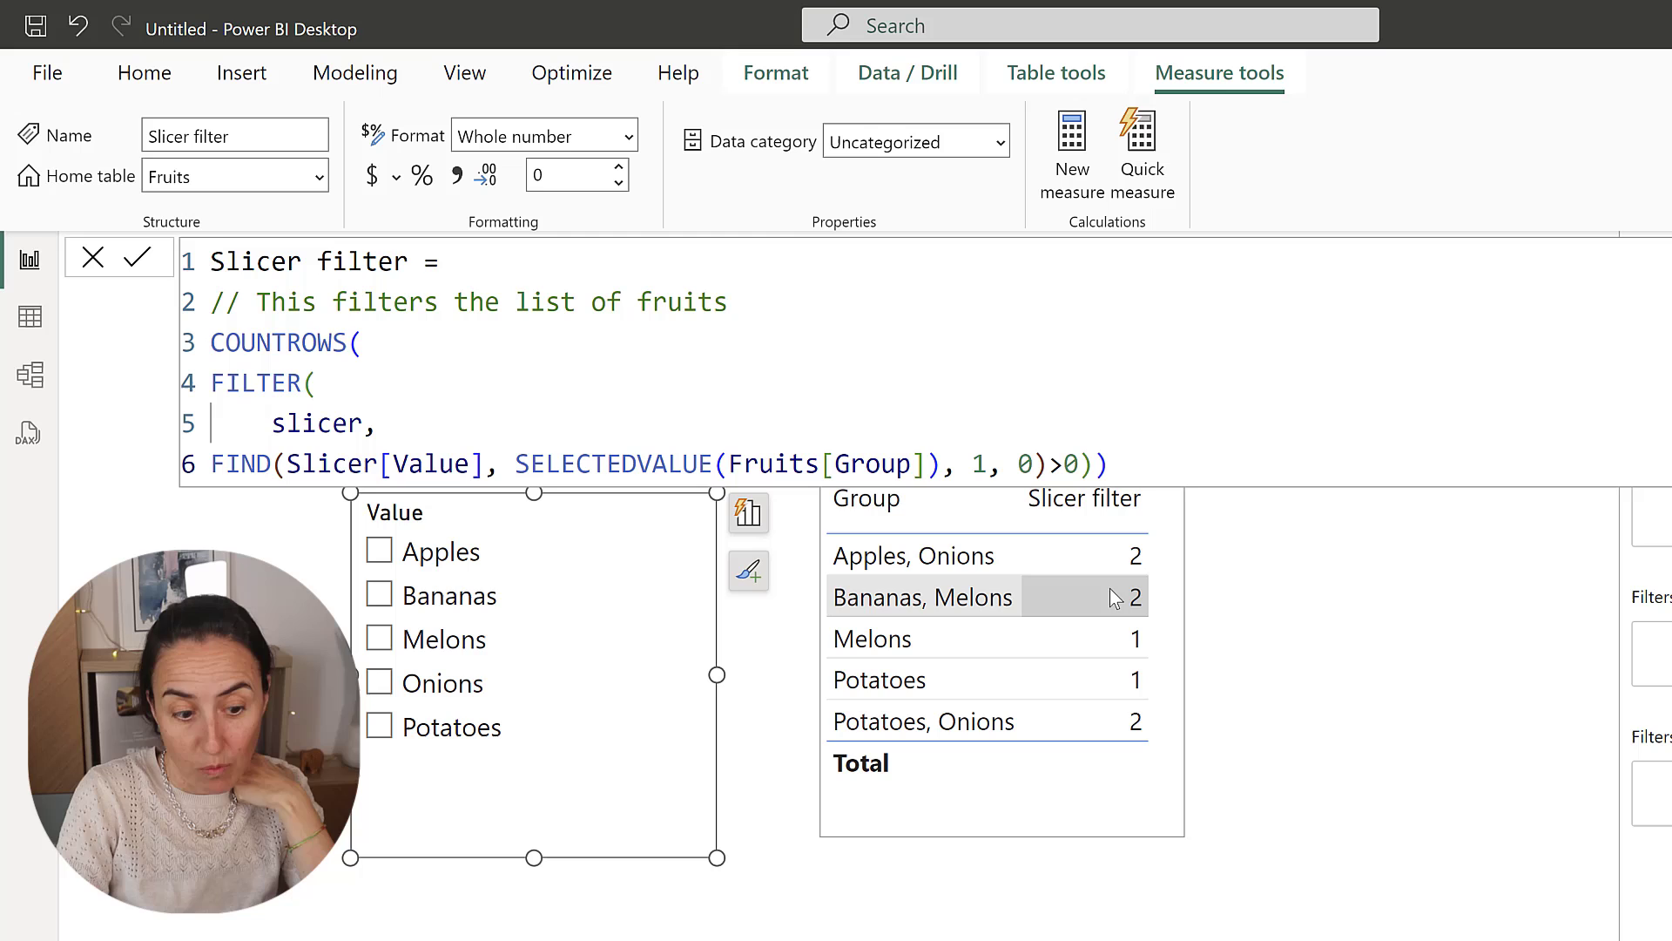
- Tick Melons and Bananas in the Value slicer
left_click(466, 658)
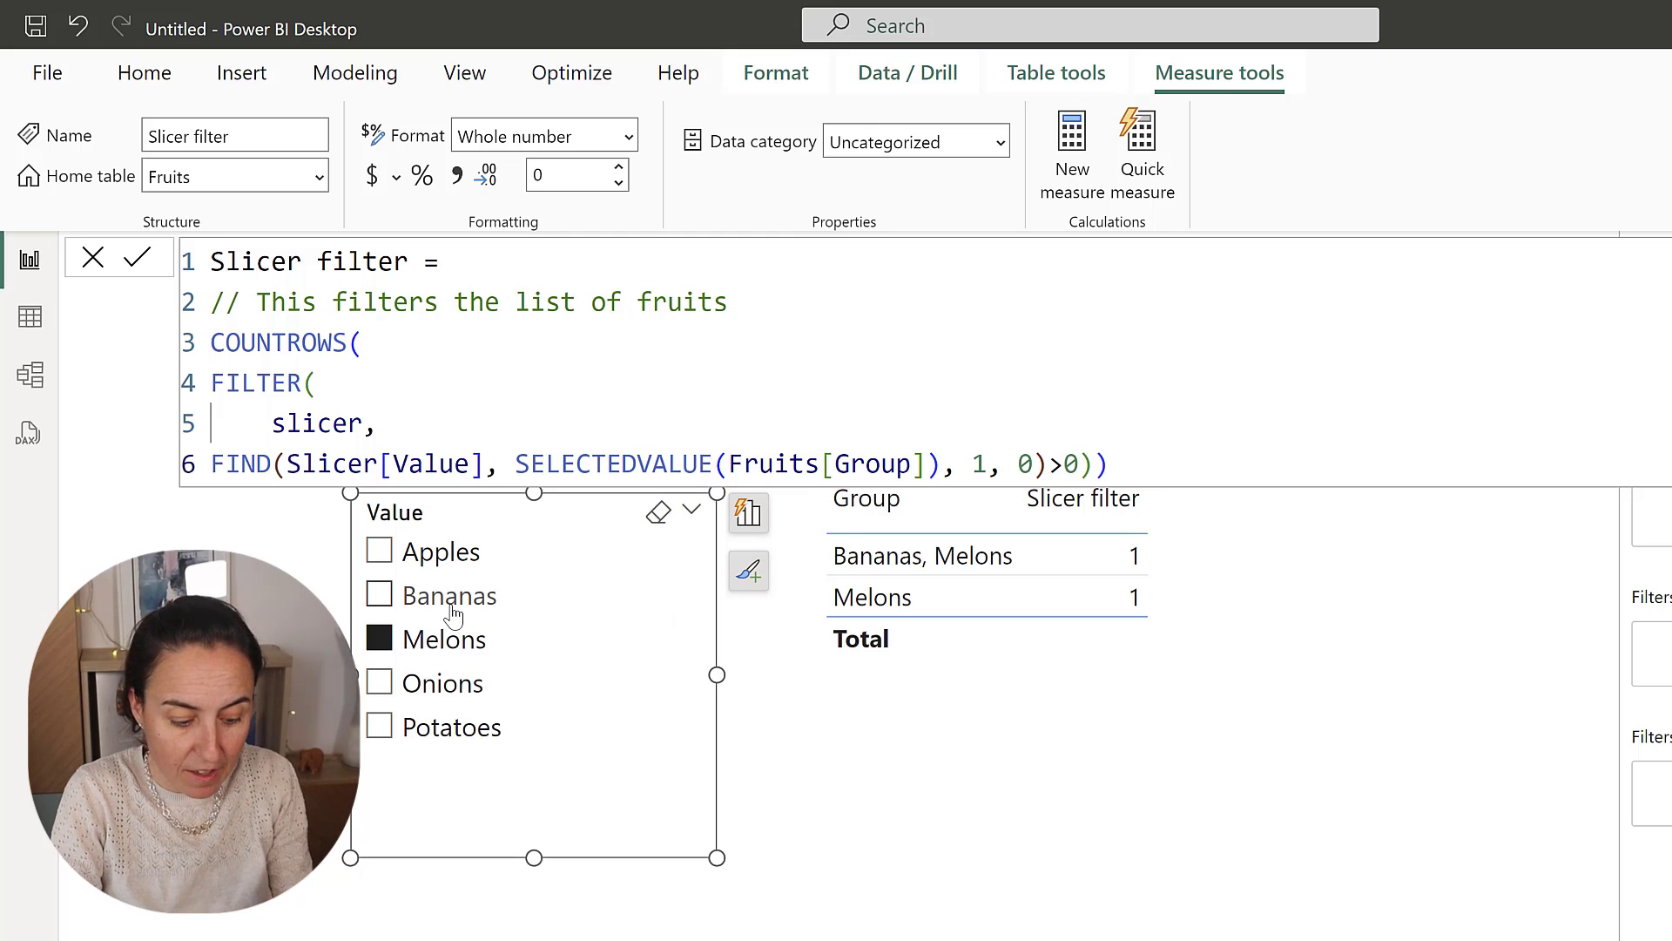
left_click(453, 615)
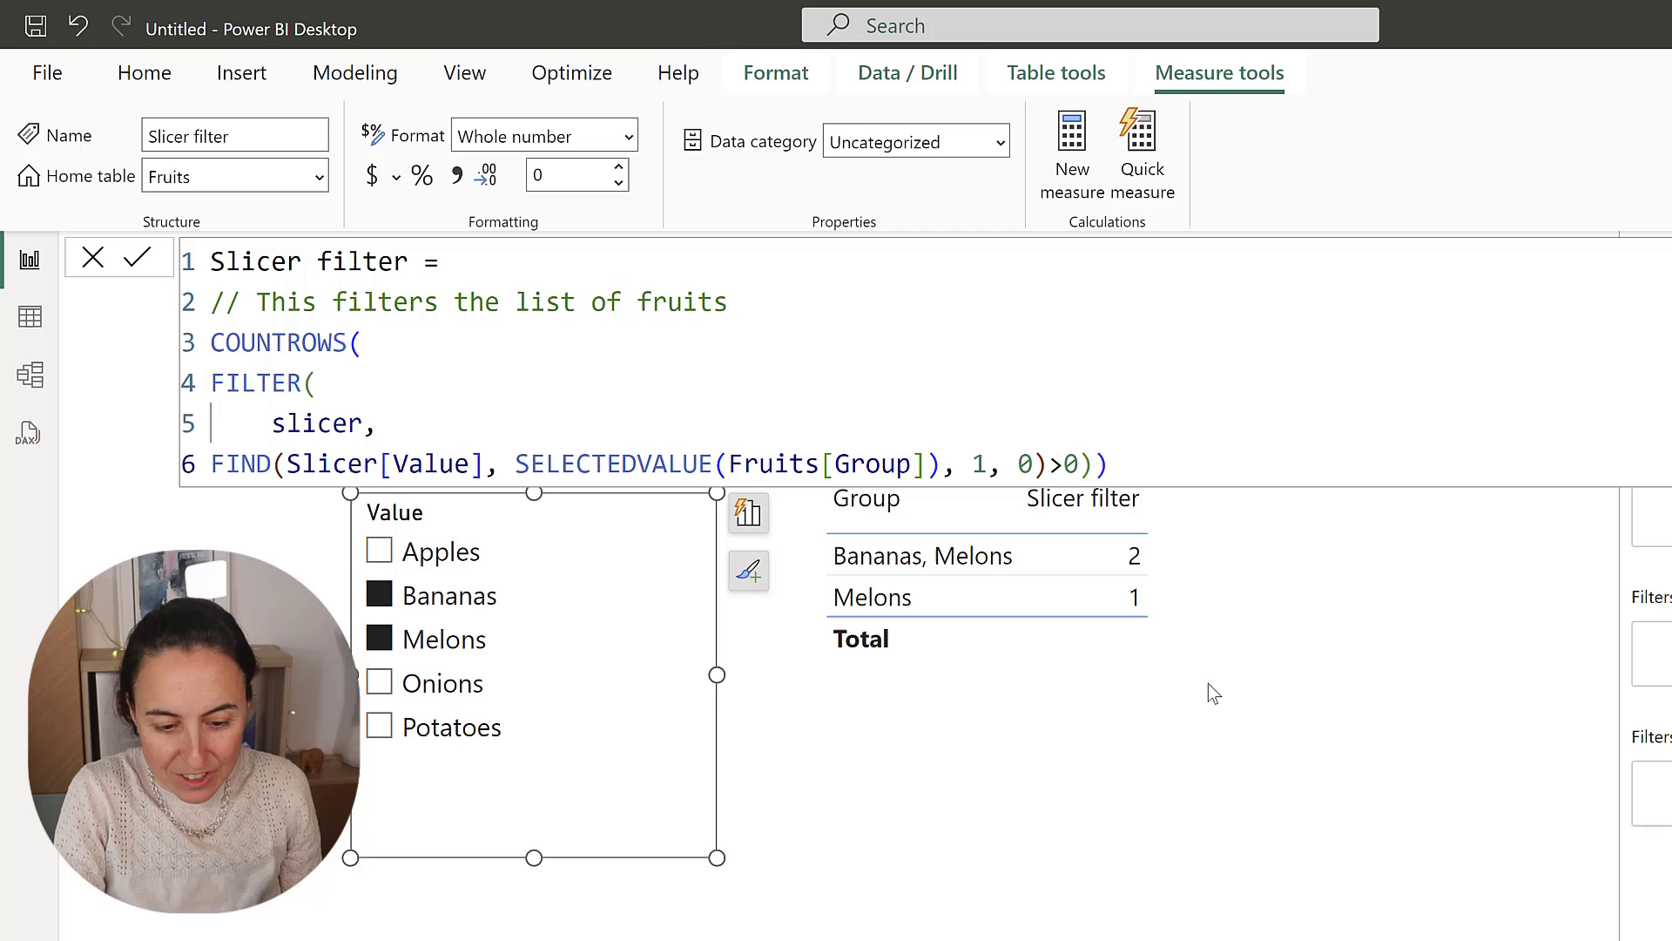
- Filter the table visual so its Slicer filter value is greater than 0
left_click(1145, 741)
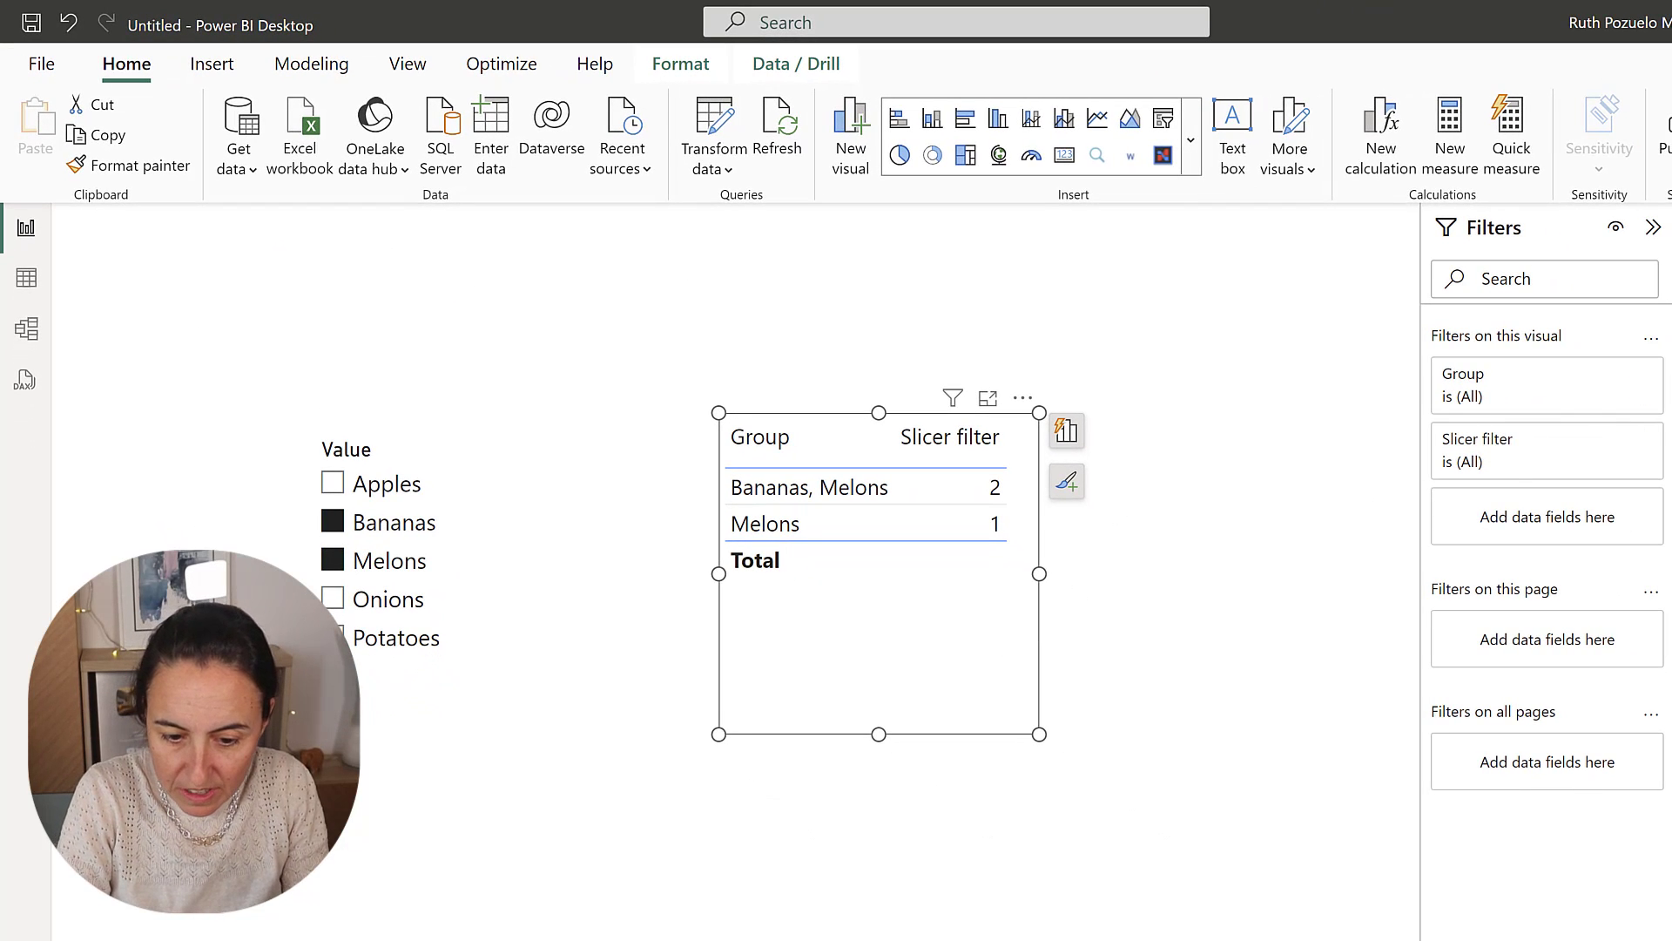
left_click(1529, 449)
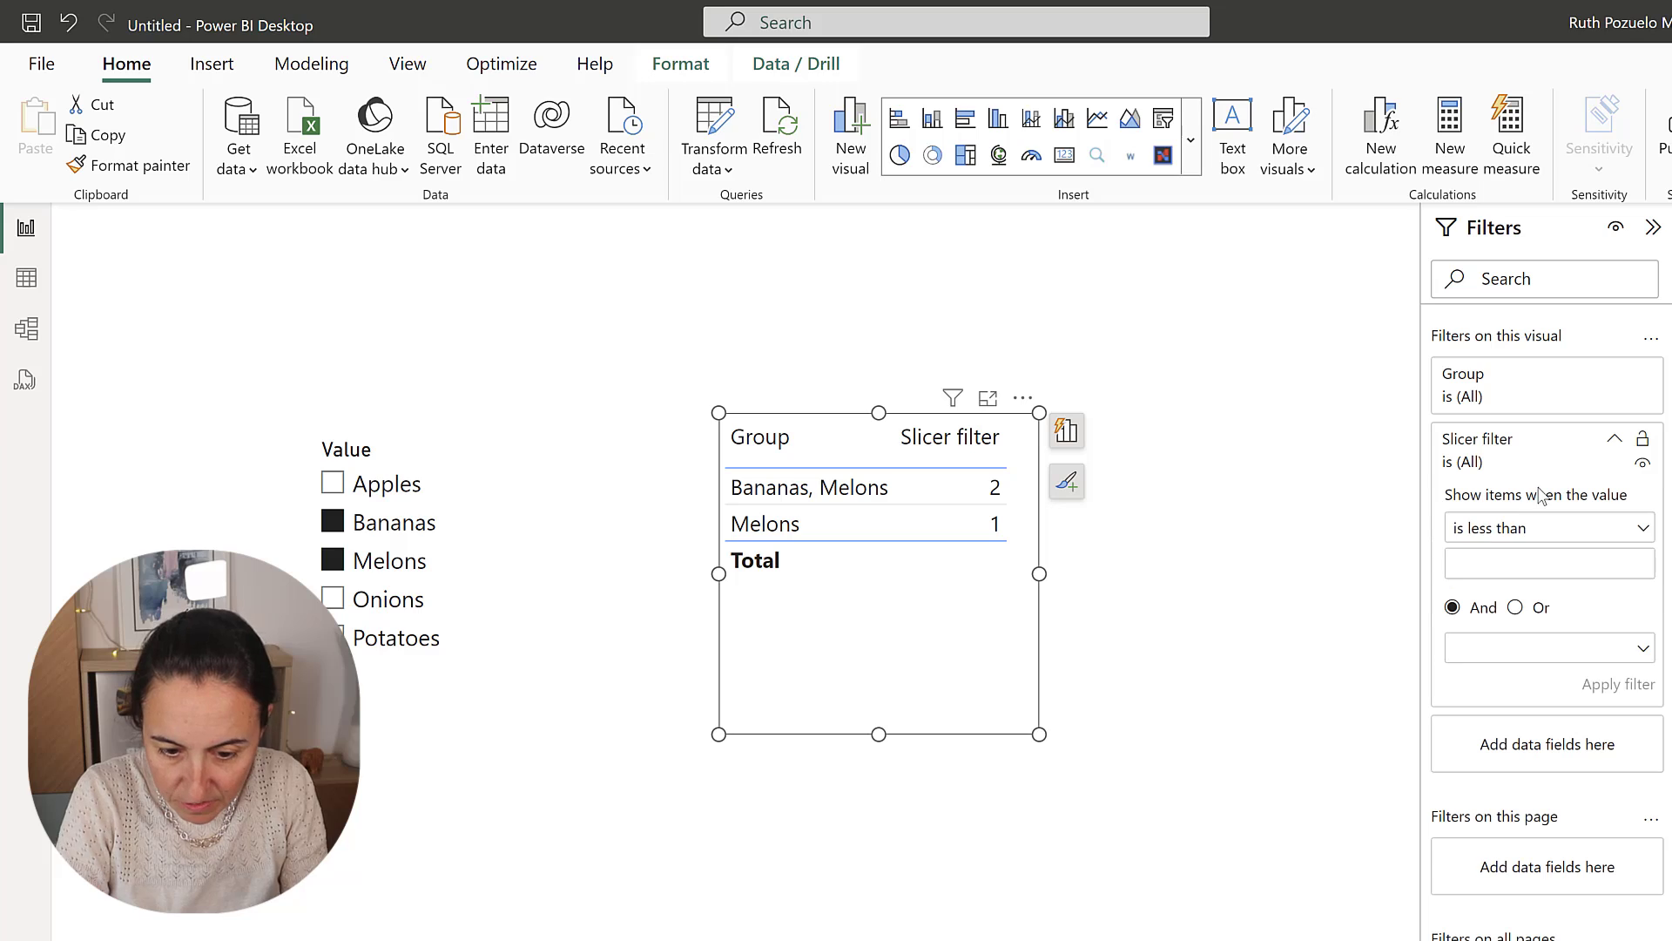
left_click(1511, 528)
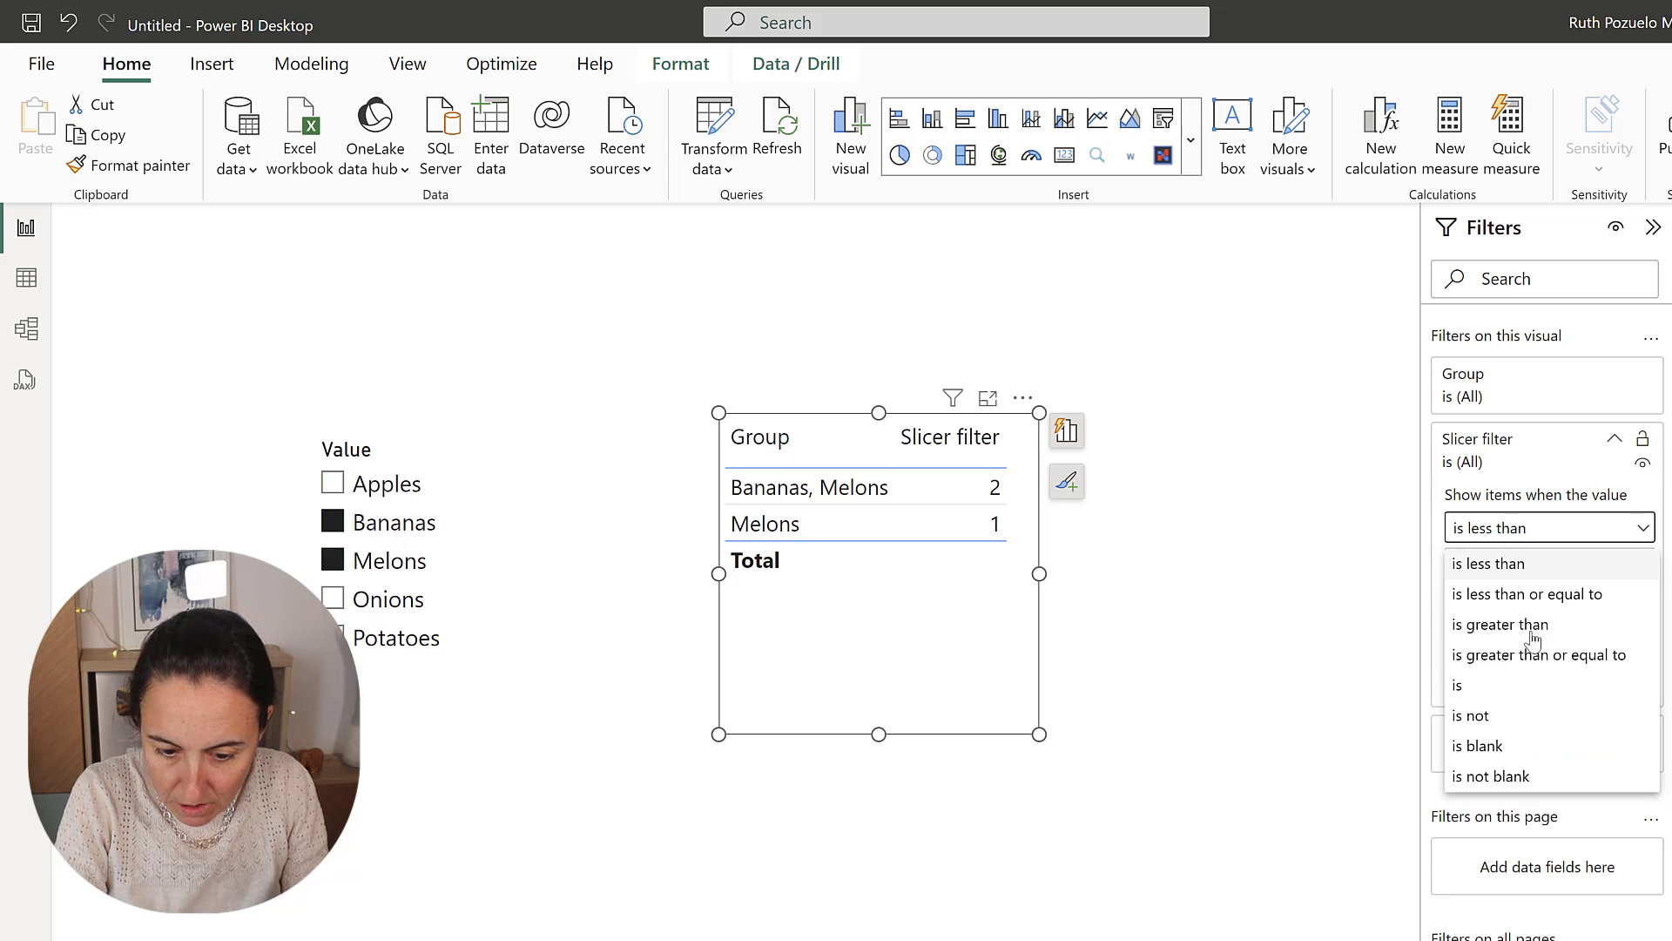
left_click(1533, 639)
left_click(1504, 564)
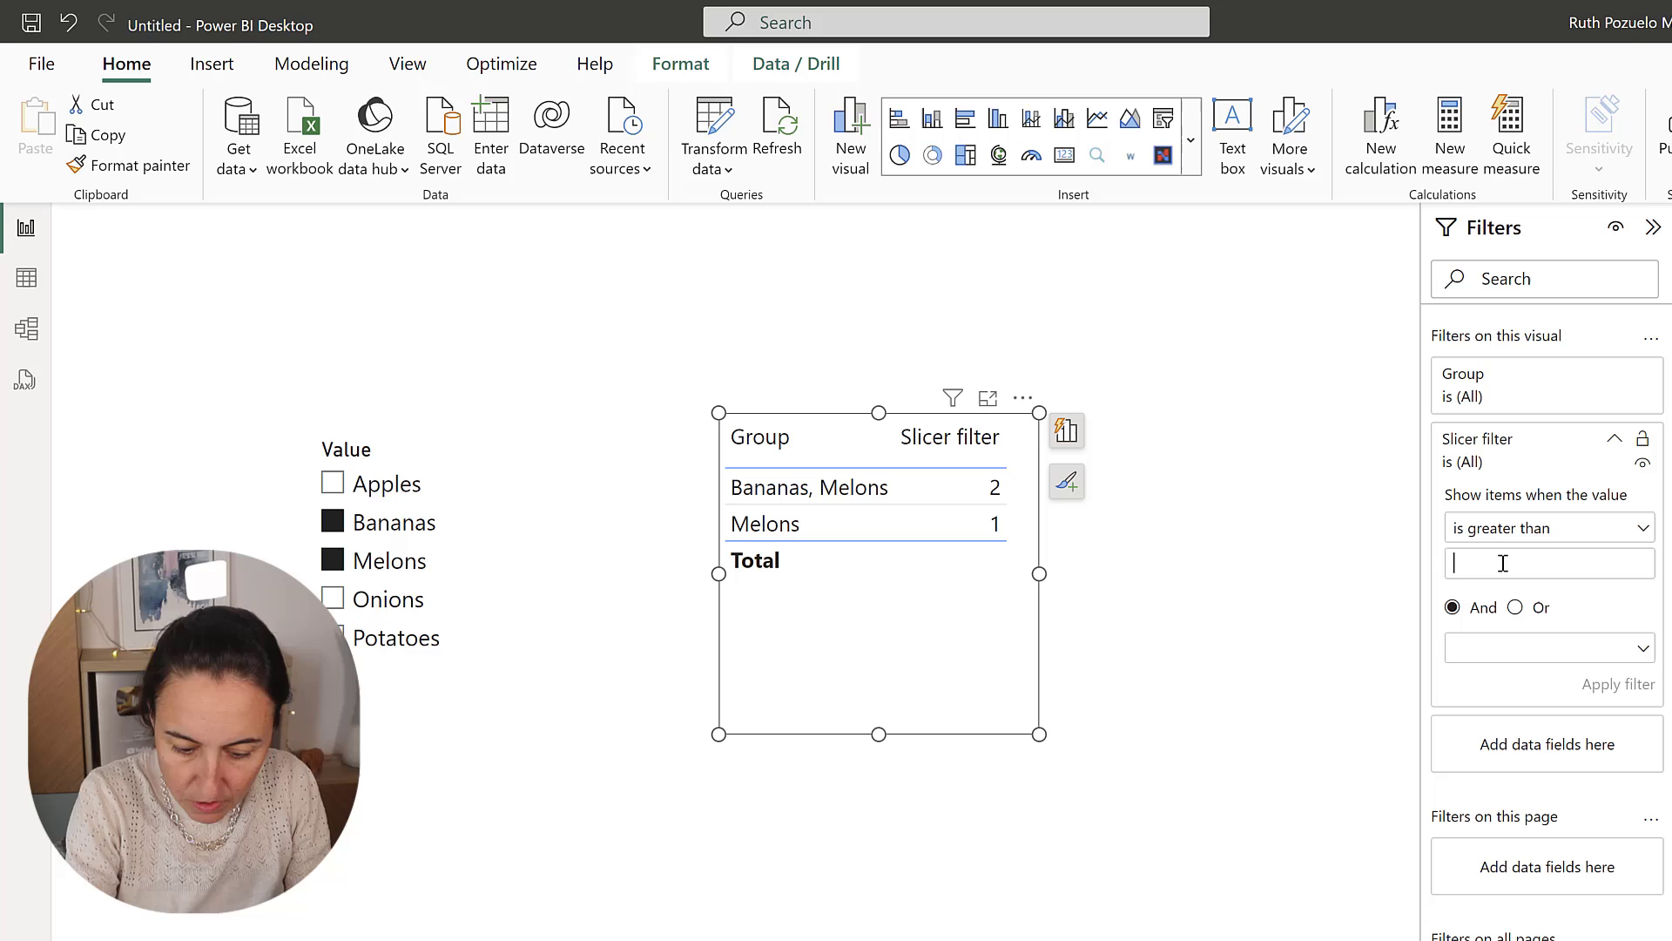
type("0")
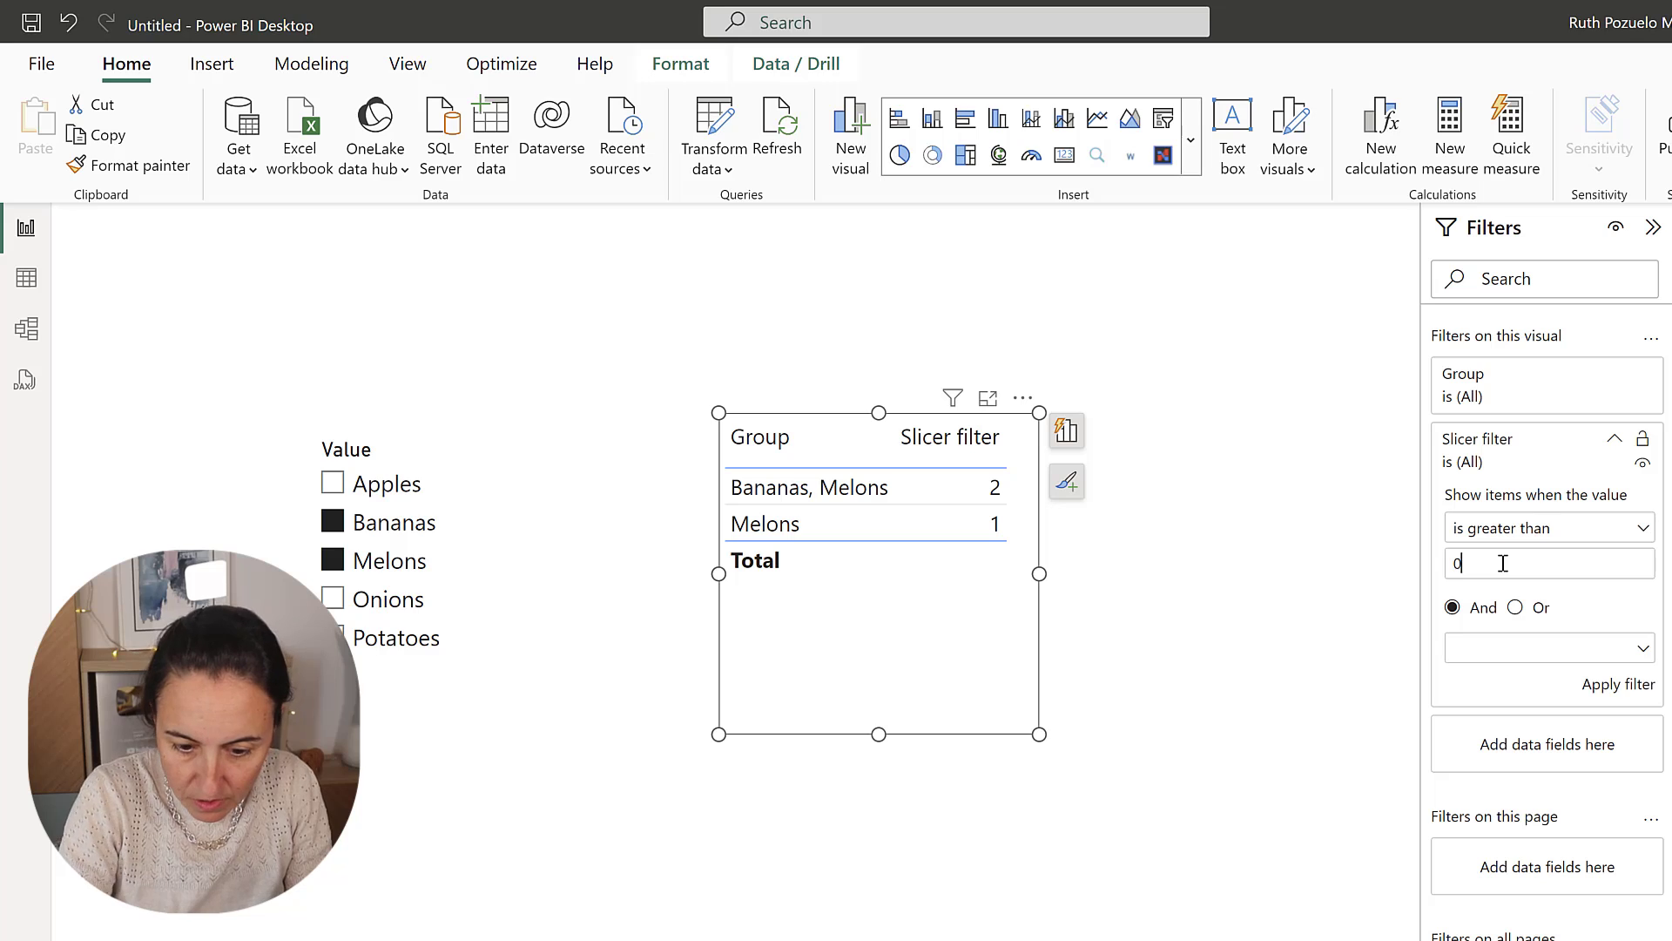
left_click(1618, 688)
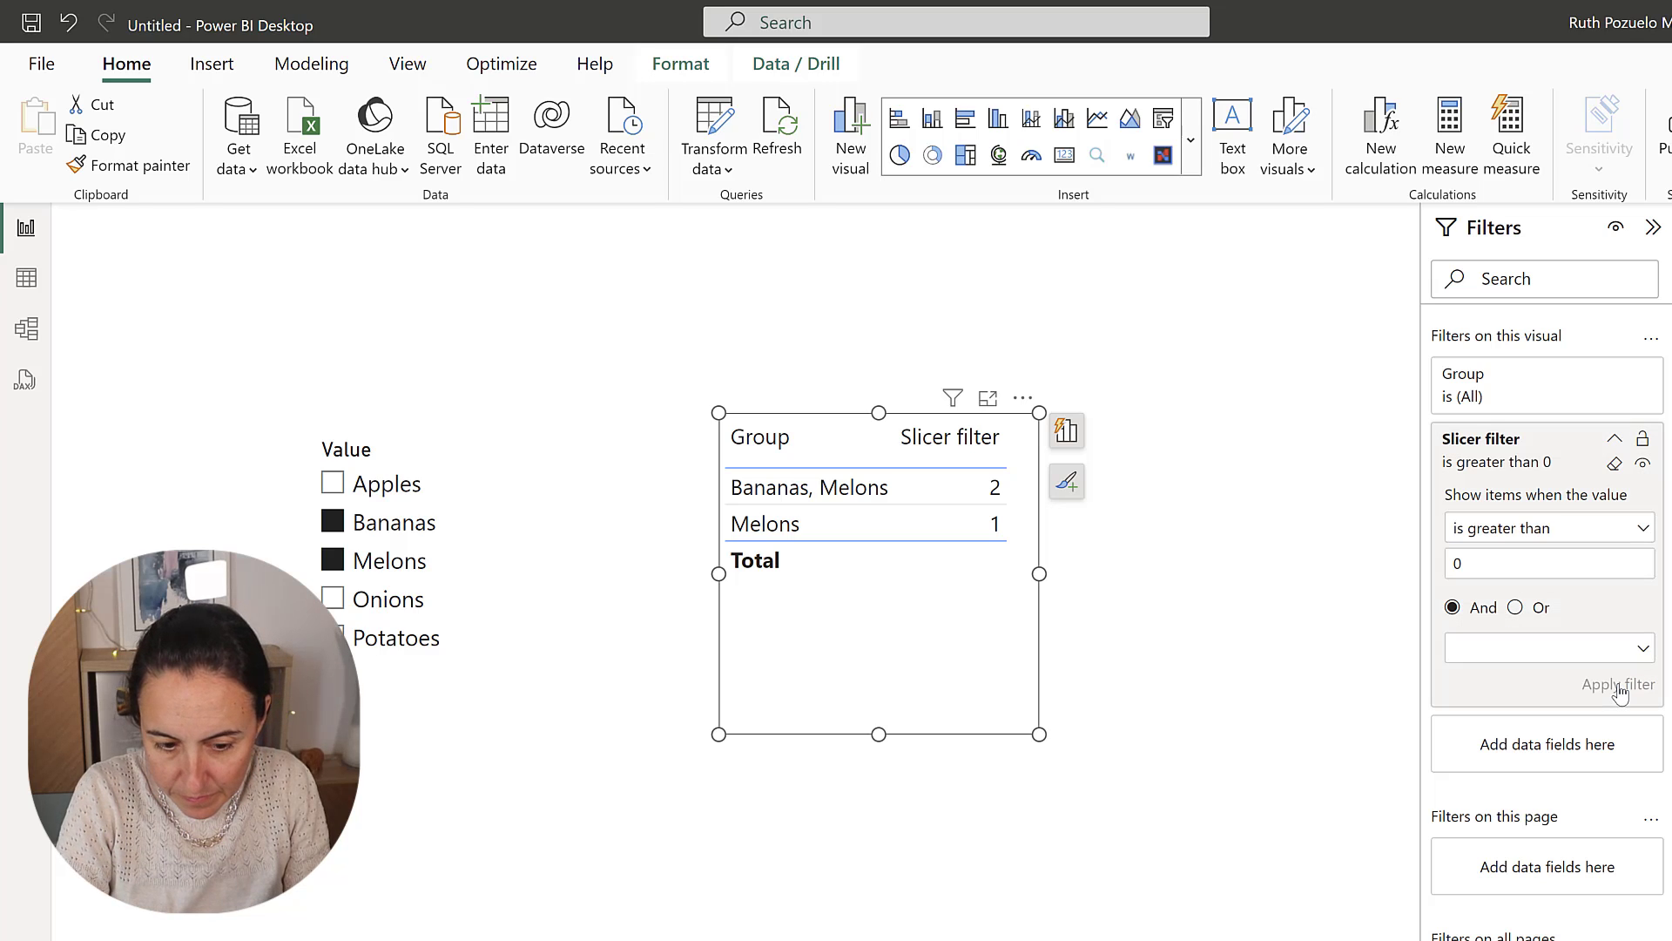
- Remove the Slicer filter measure from the Group table and clear the Value slicer
left_click(1066, 434)
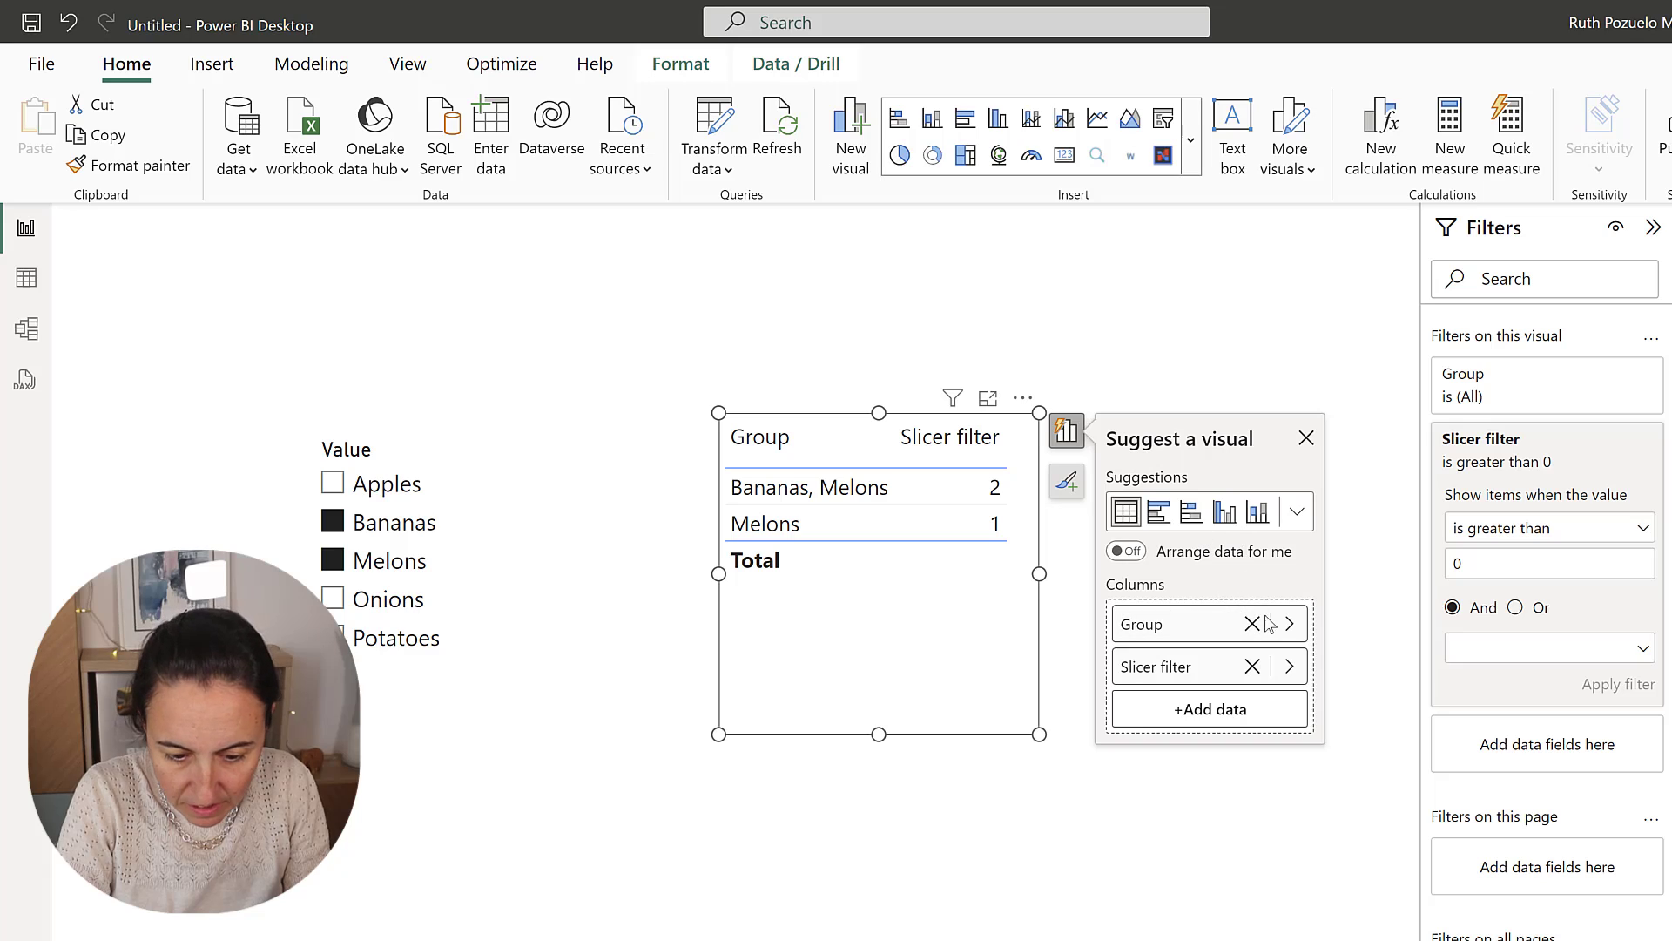
left_click(1252, 666)
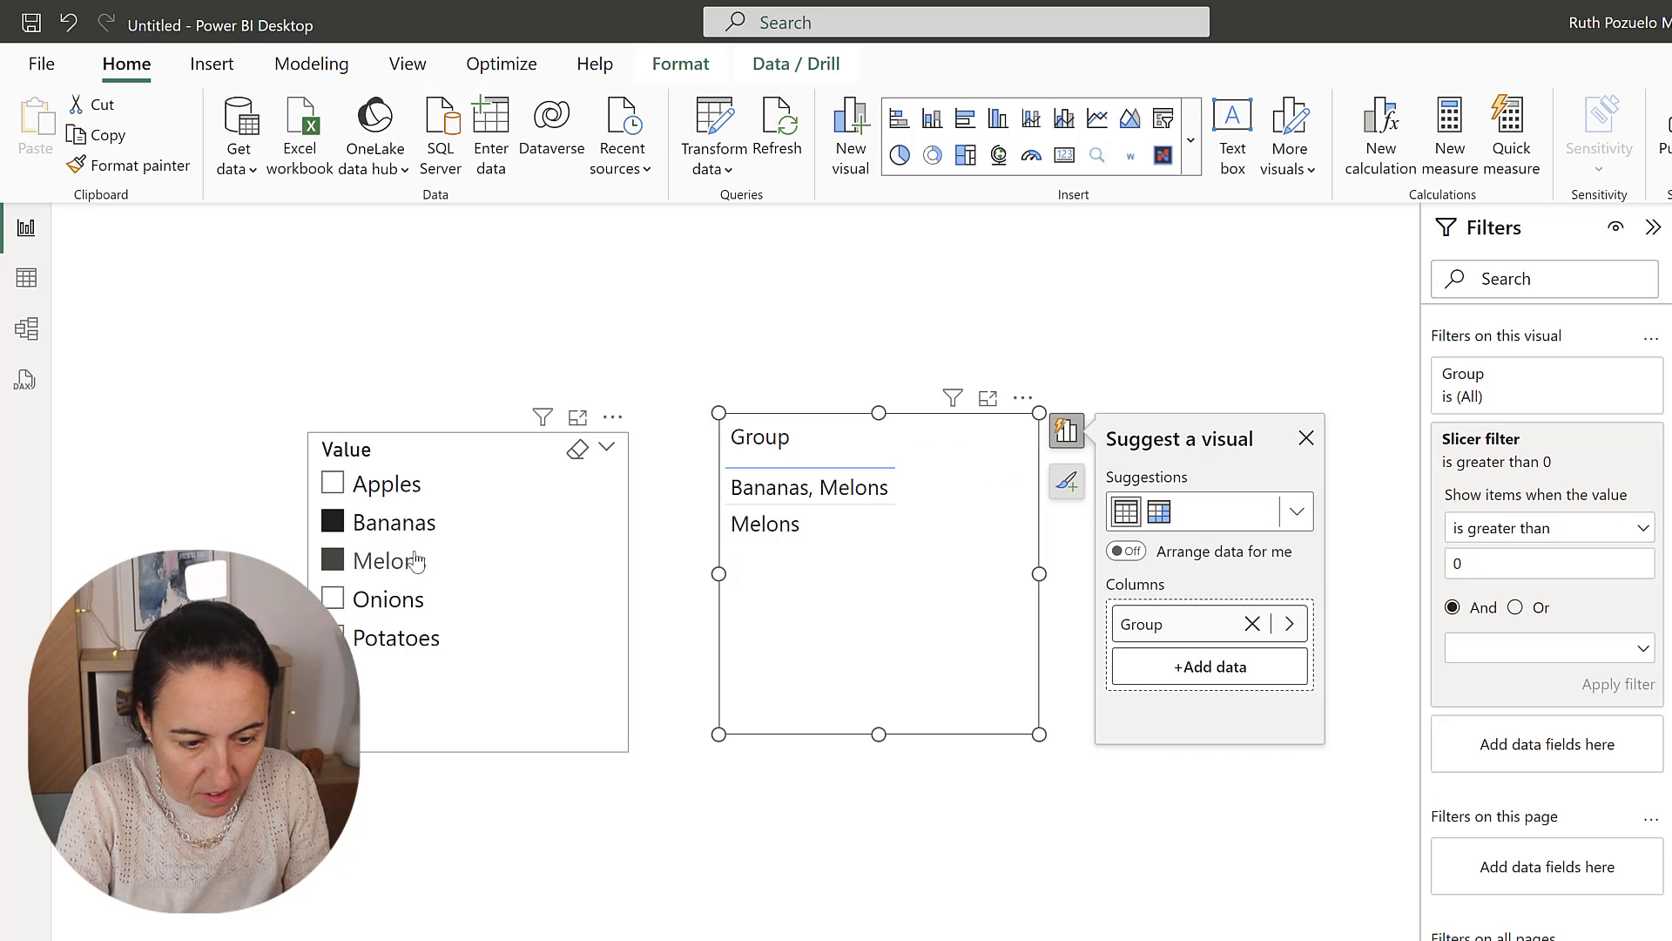
left_click(577, 449)
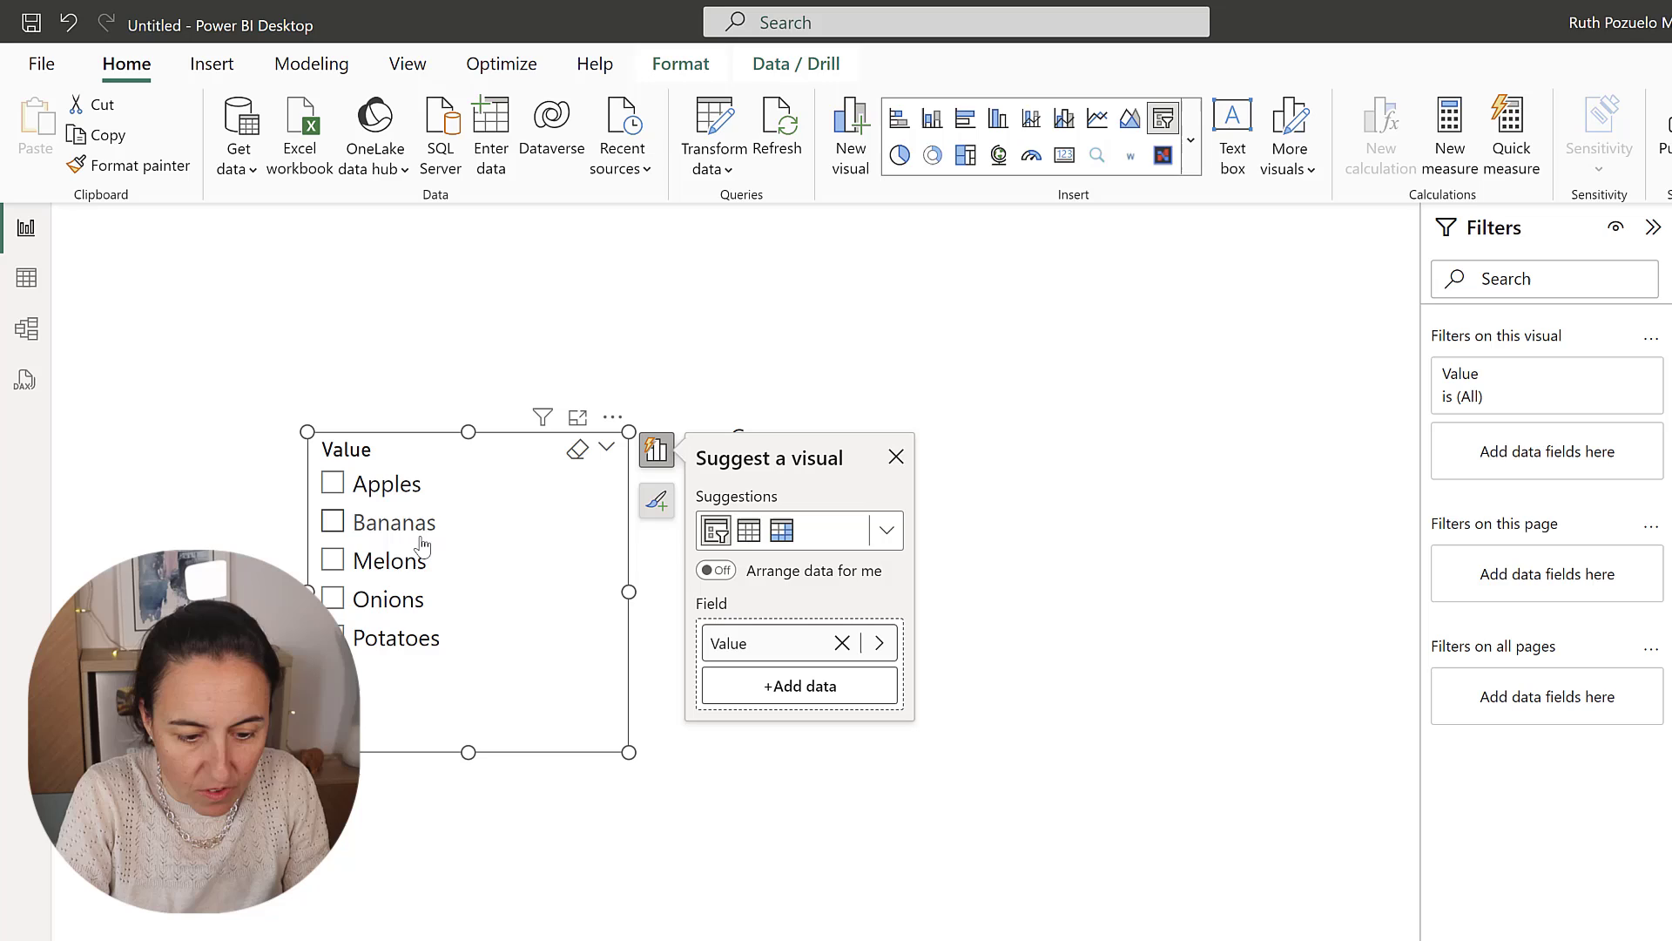
- Select Onions, Melons and Bananas in the Value slicer
left_click(406, 562)
left_click(588, 316)
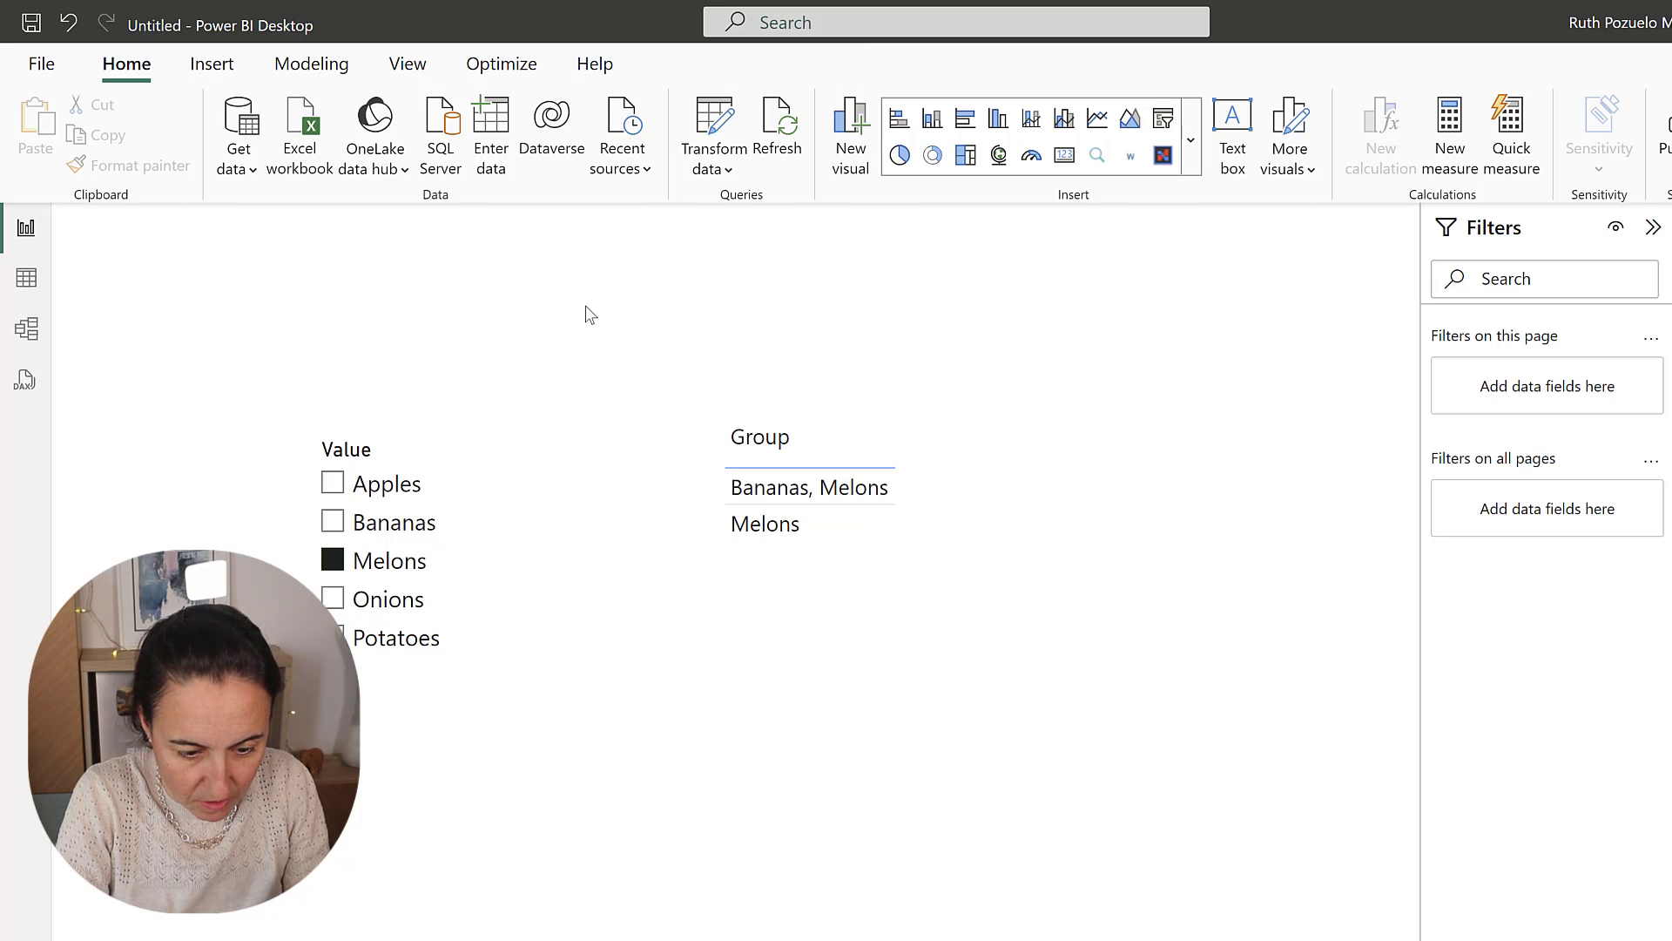
left_click(389, 561)
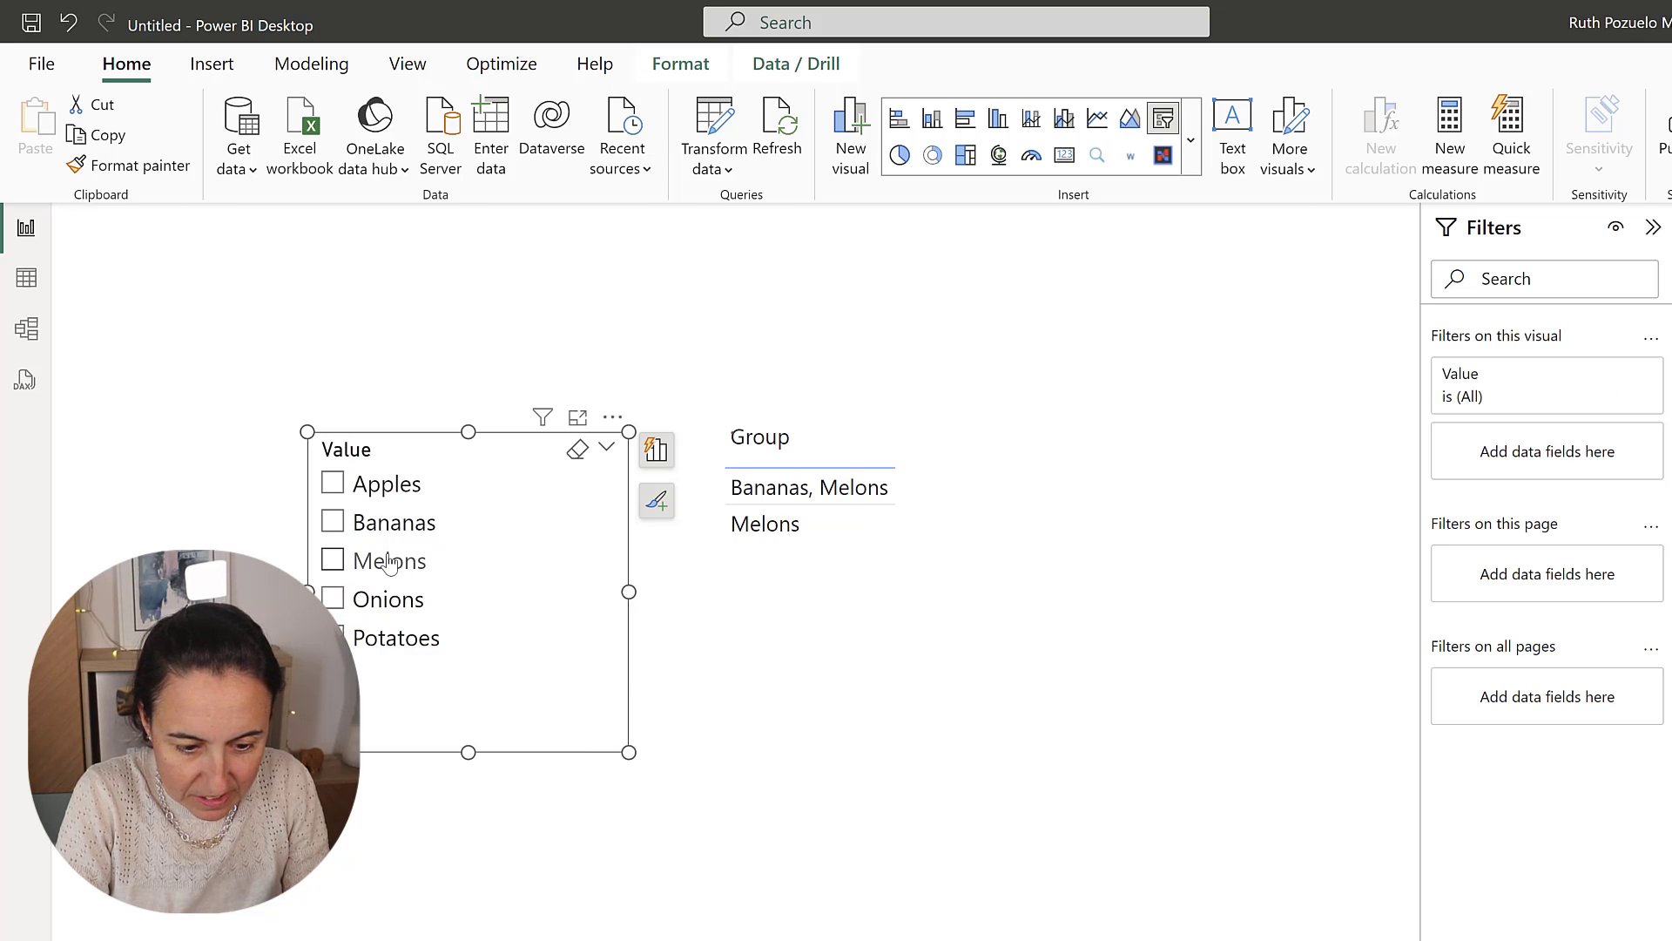
left_click(389, 604)
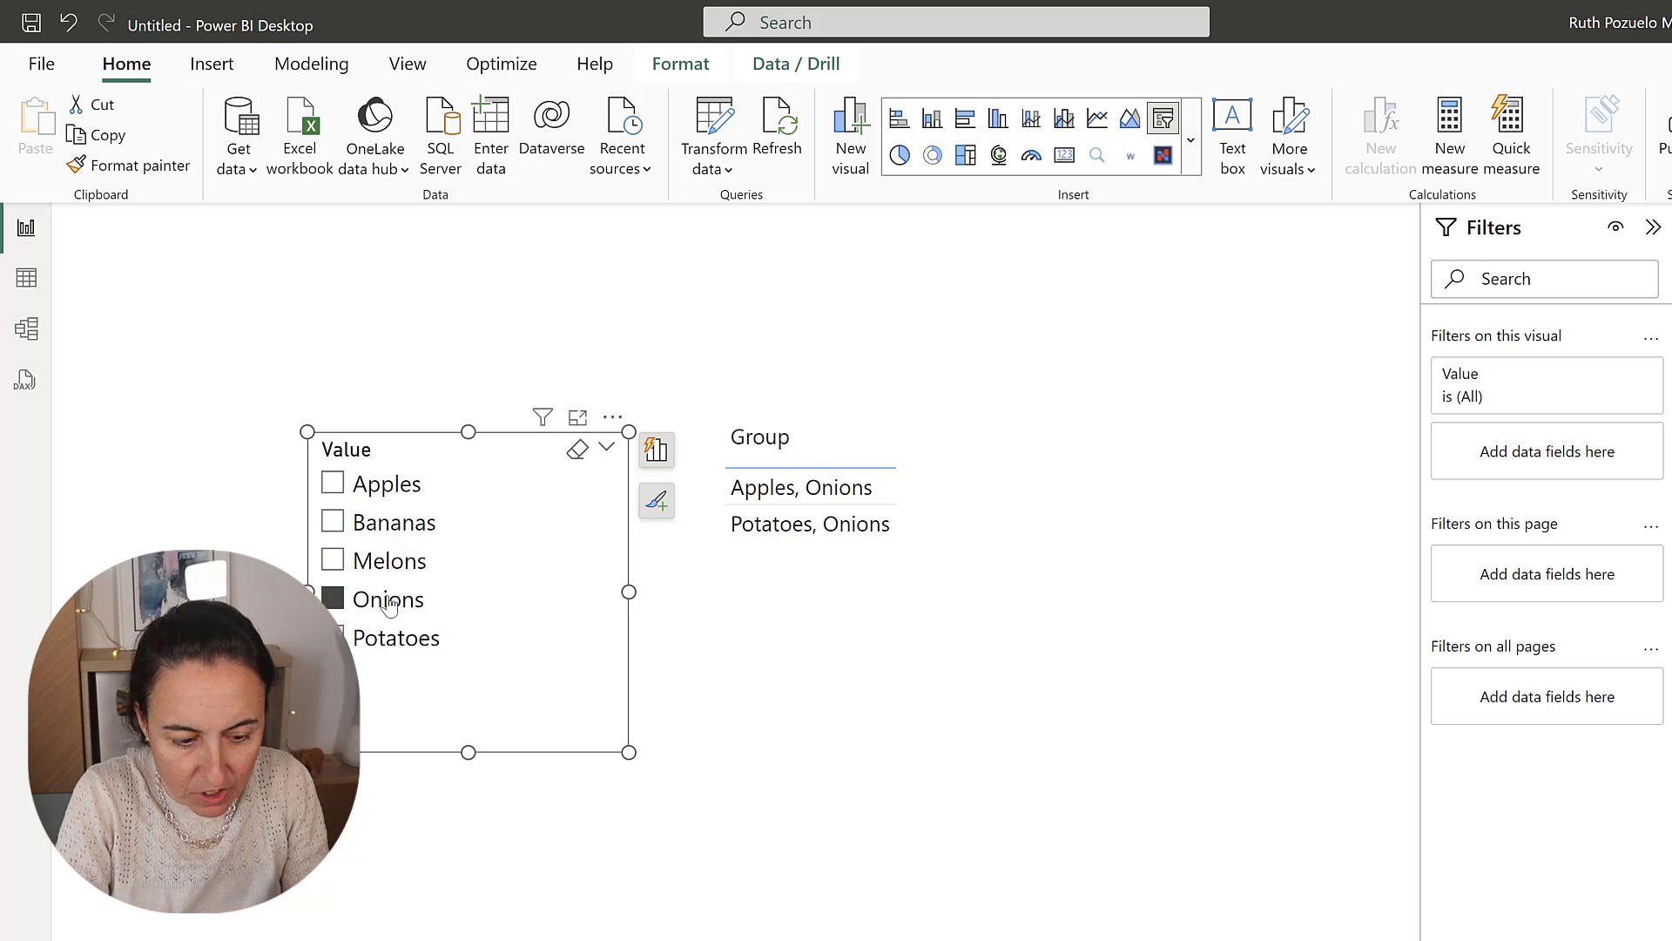
left_click(395, 567, "ctrl")
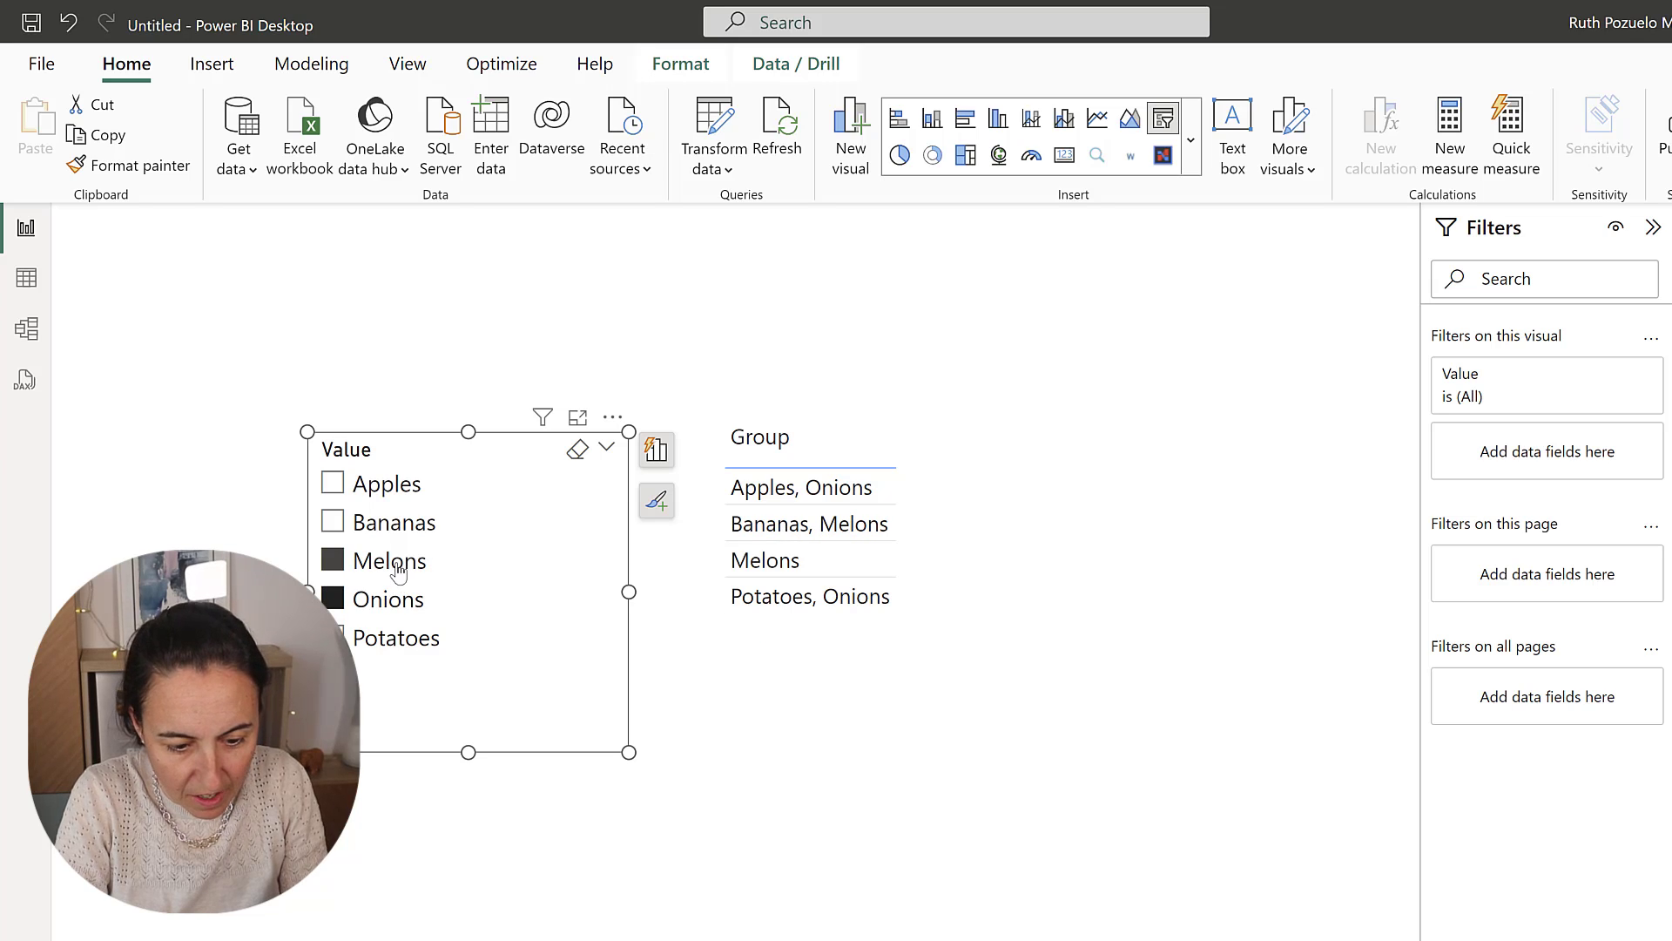
left_click(400, 530, "ctrl")
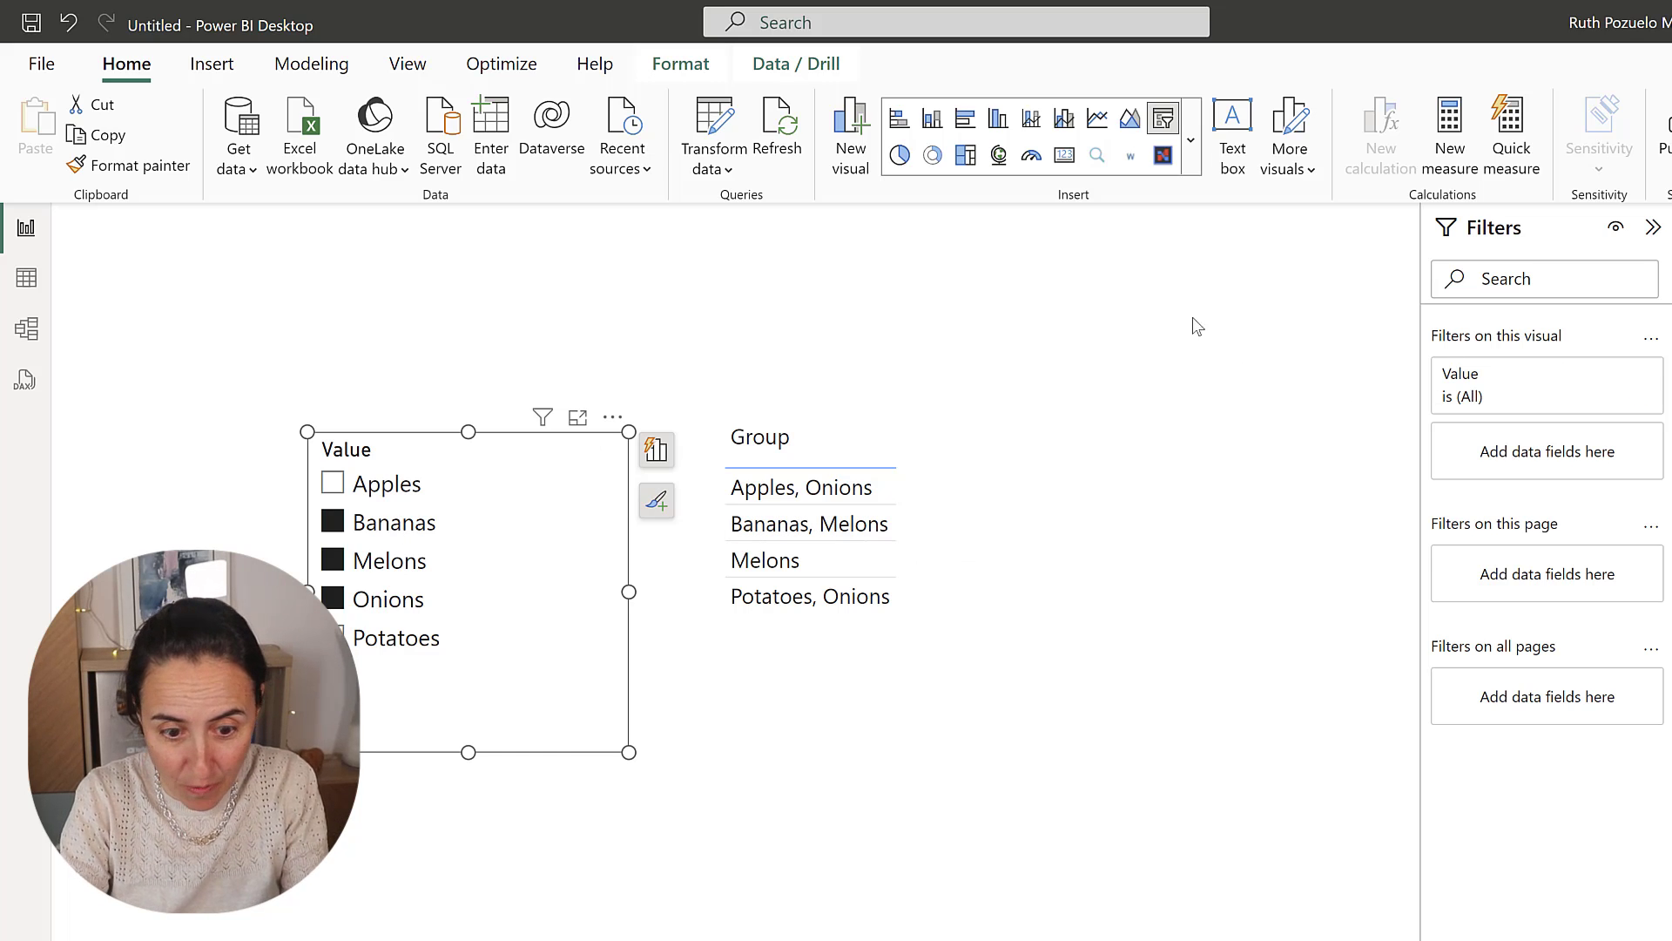
- Search the visuals store for 'text' and import Microsoft Corporation's Text Filter visual
left_click(1192, 161)
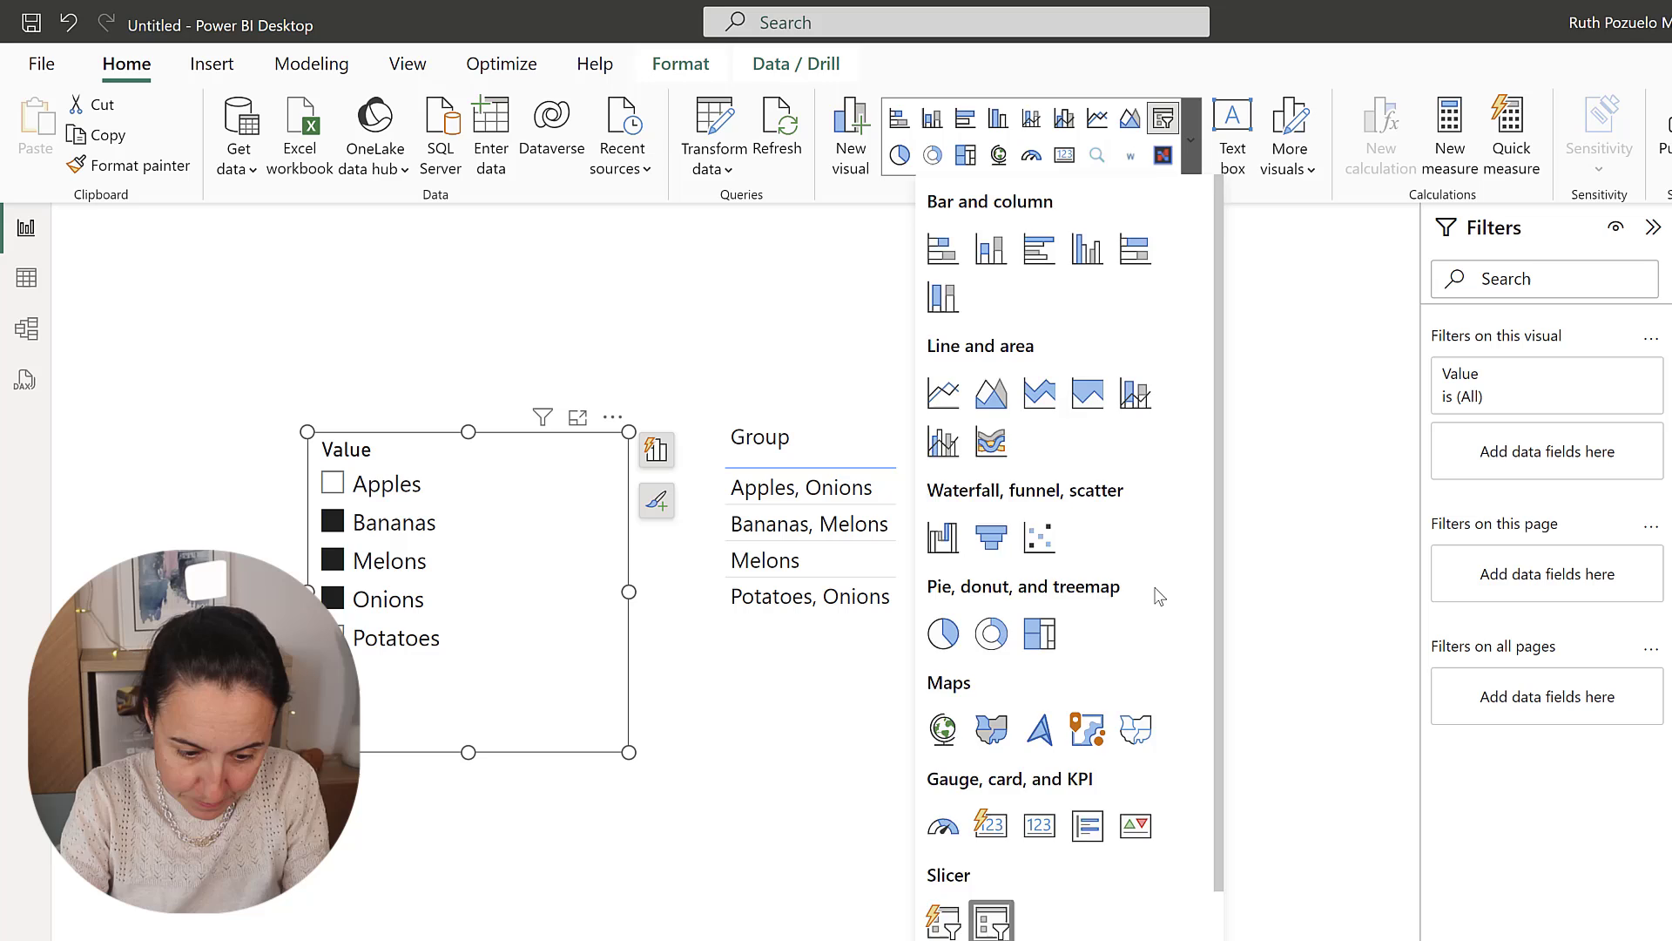
scroll(1158, 596, "down", 3)
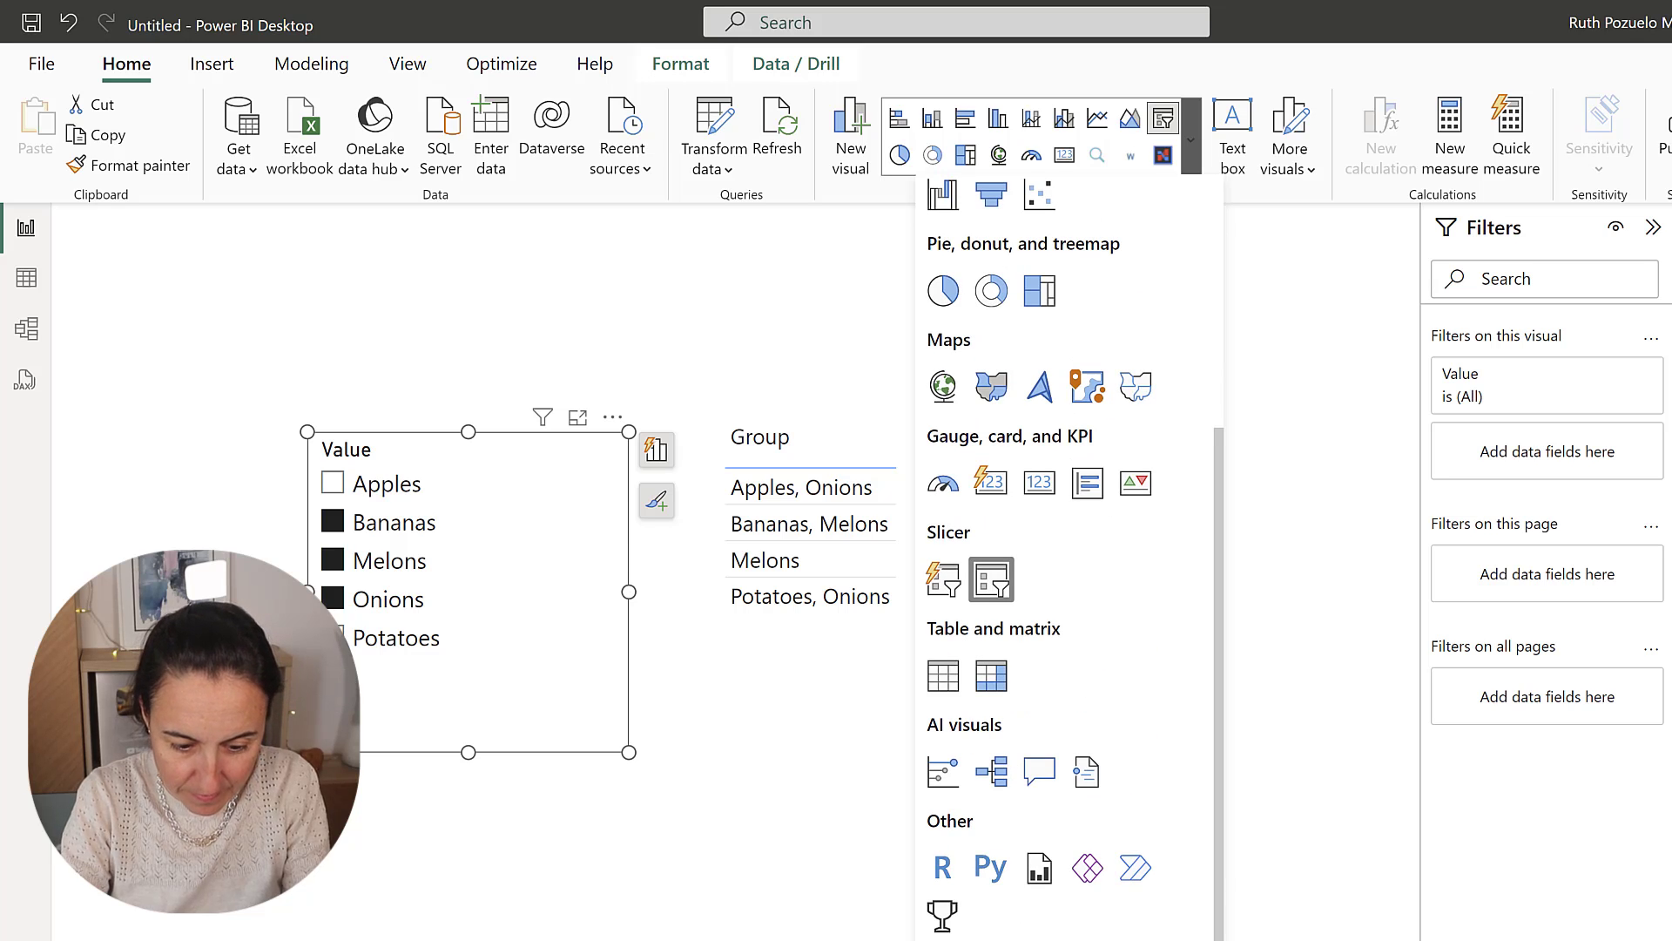
left_click(1191, 161)
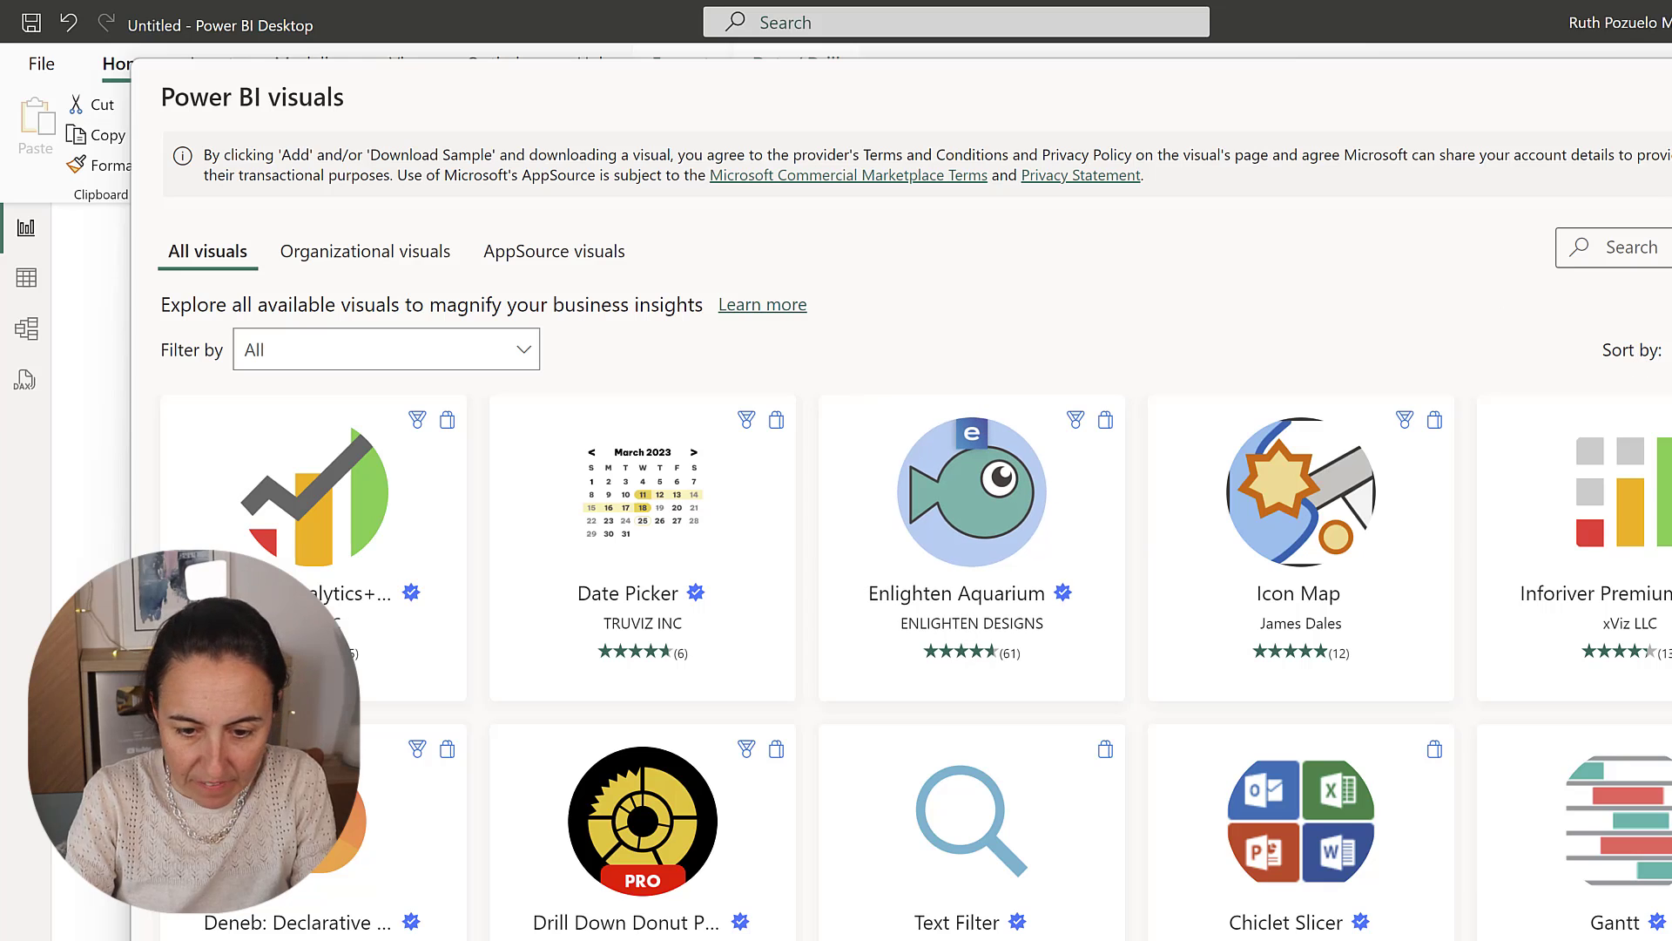
left_click(1632, 248)
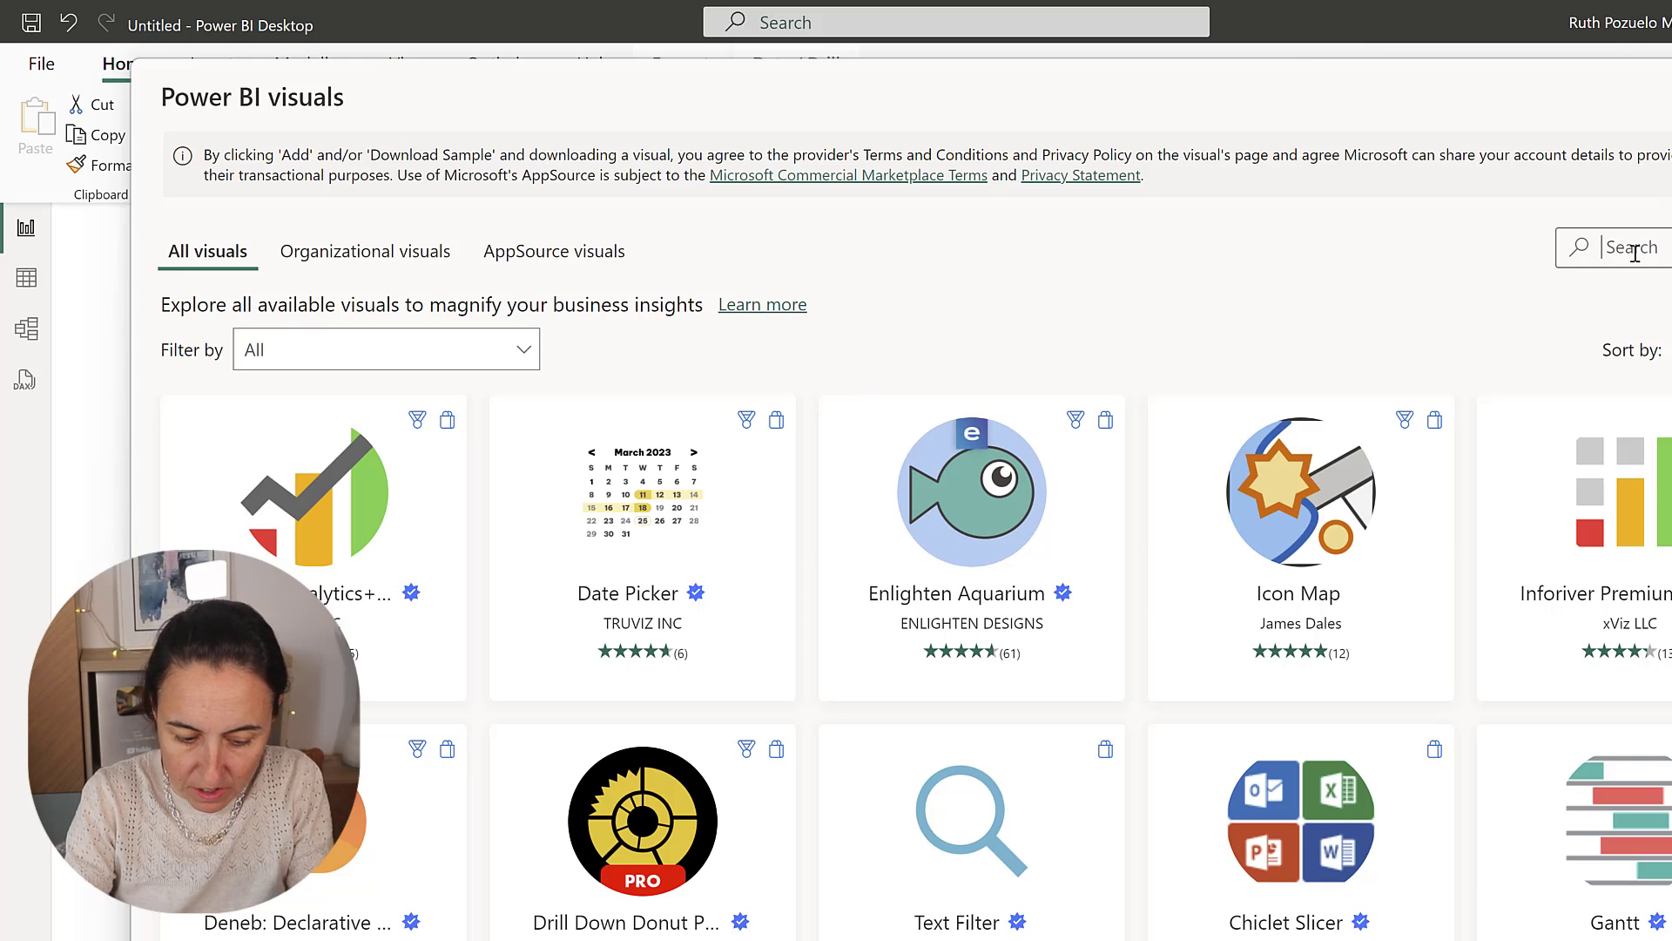
type("text")
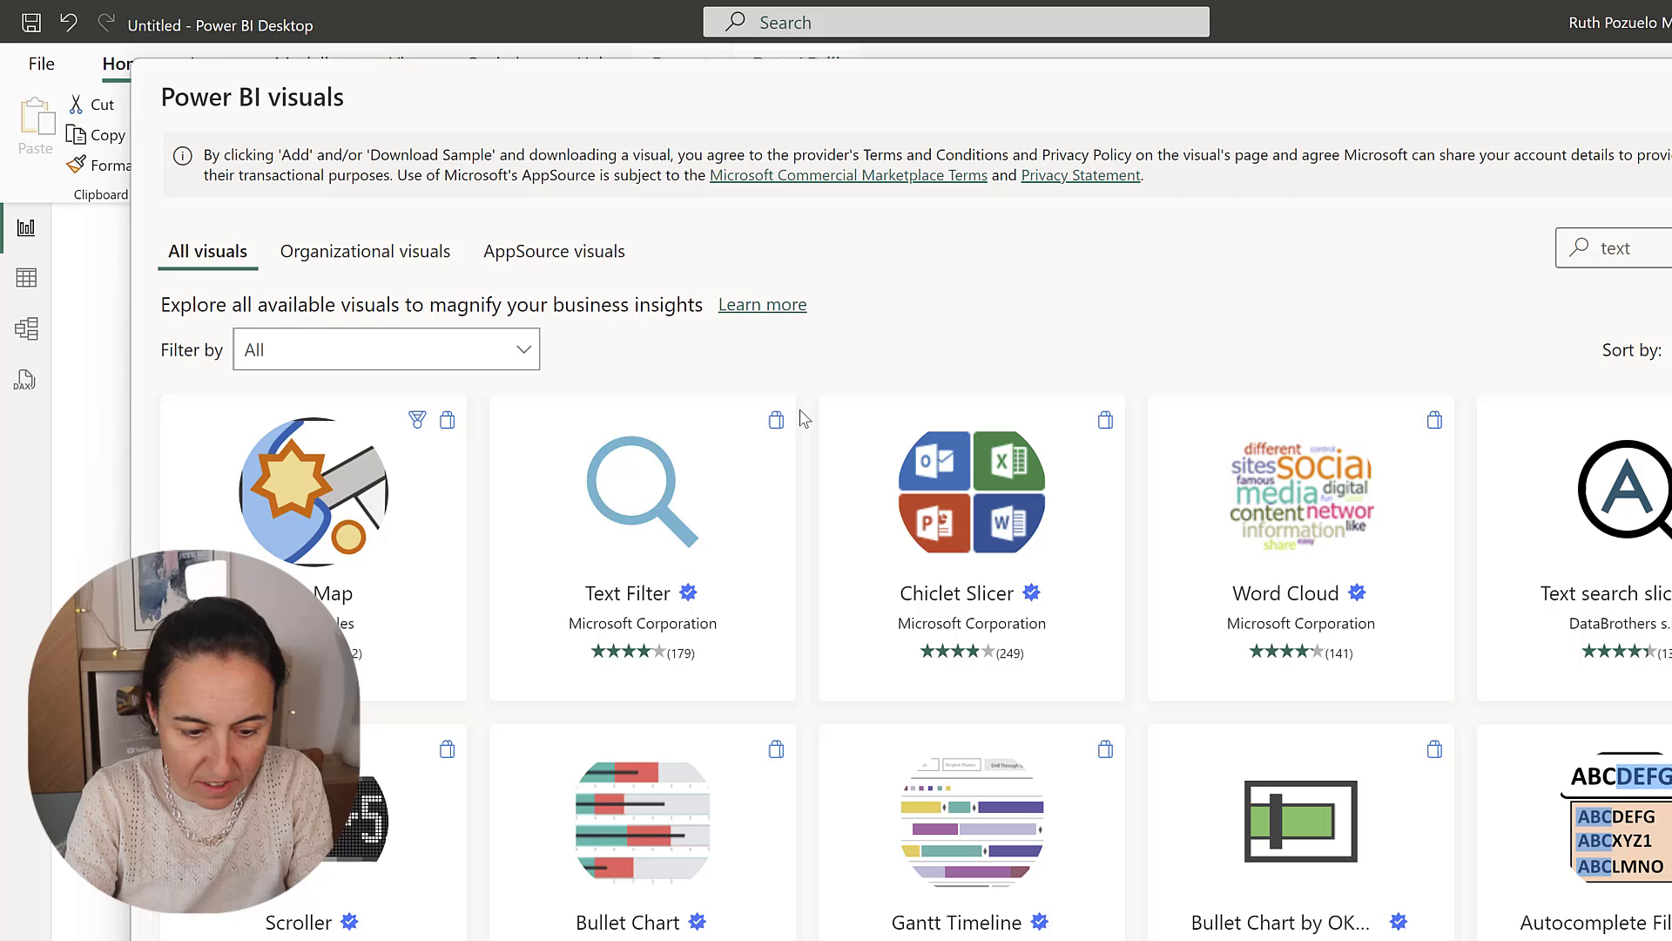
left_click(611, 521)
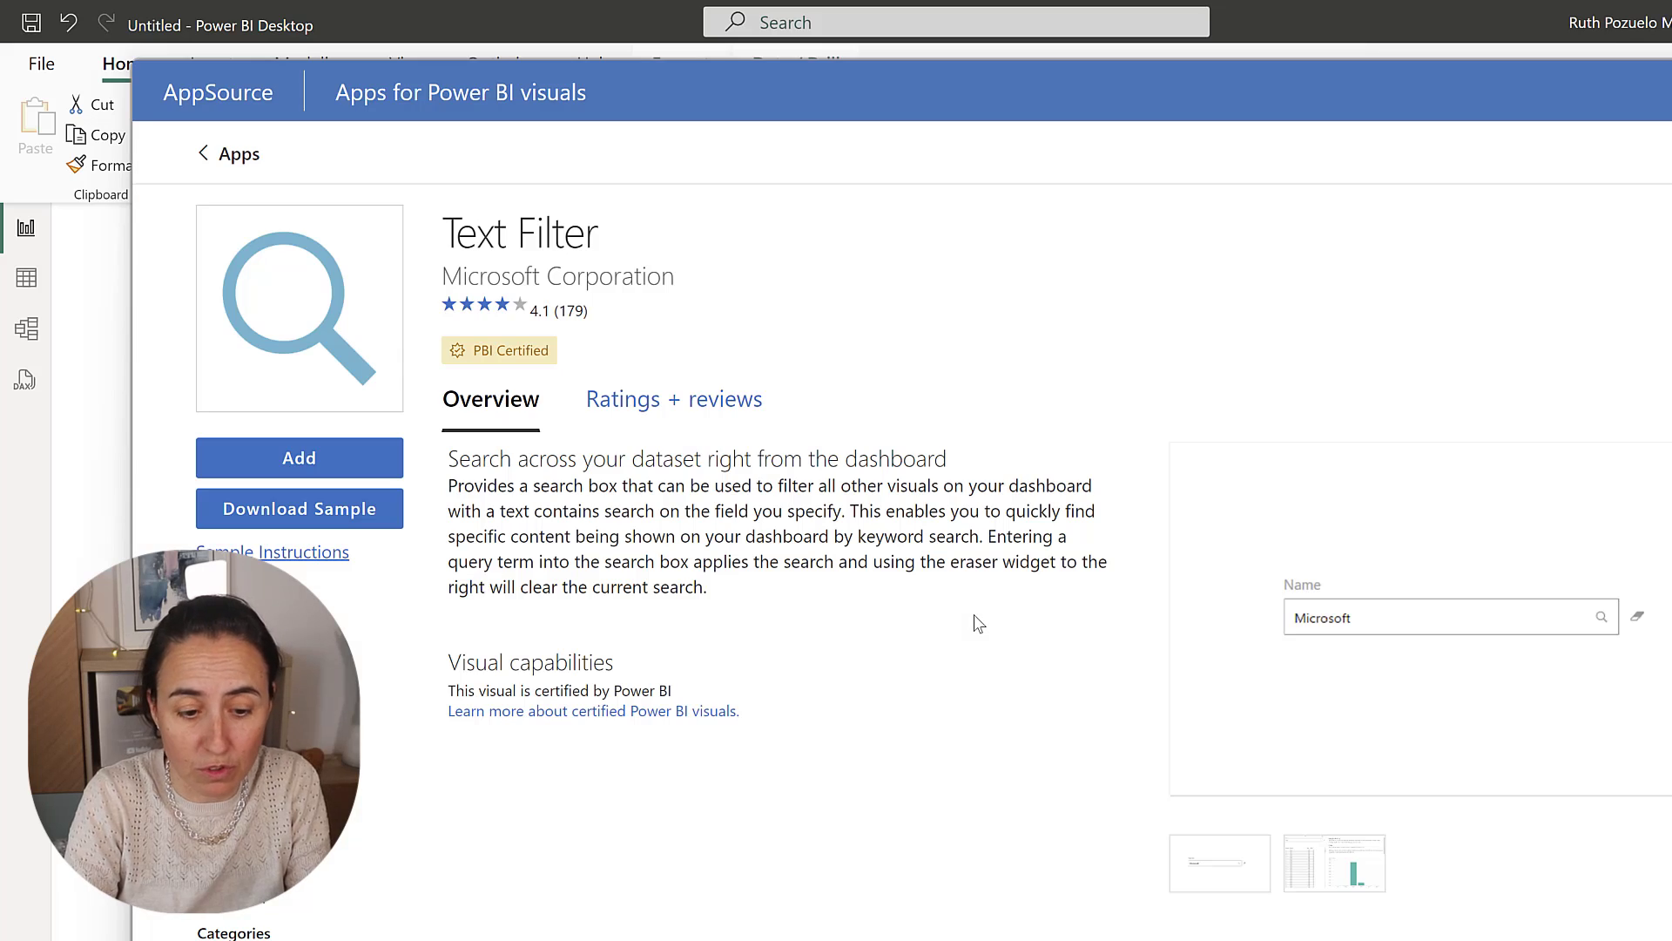
left_click(338, 472)
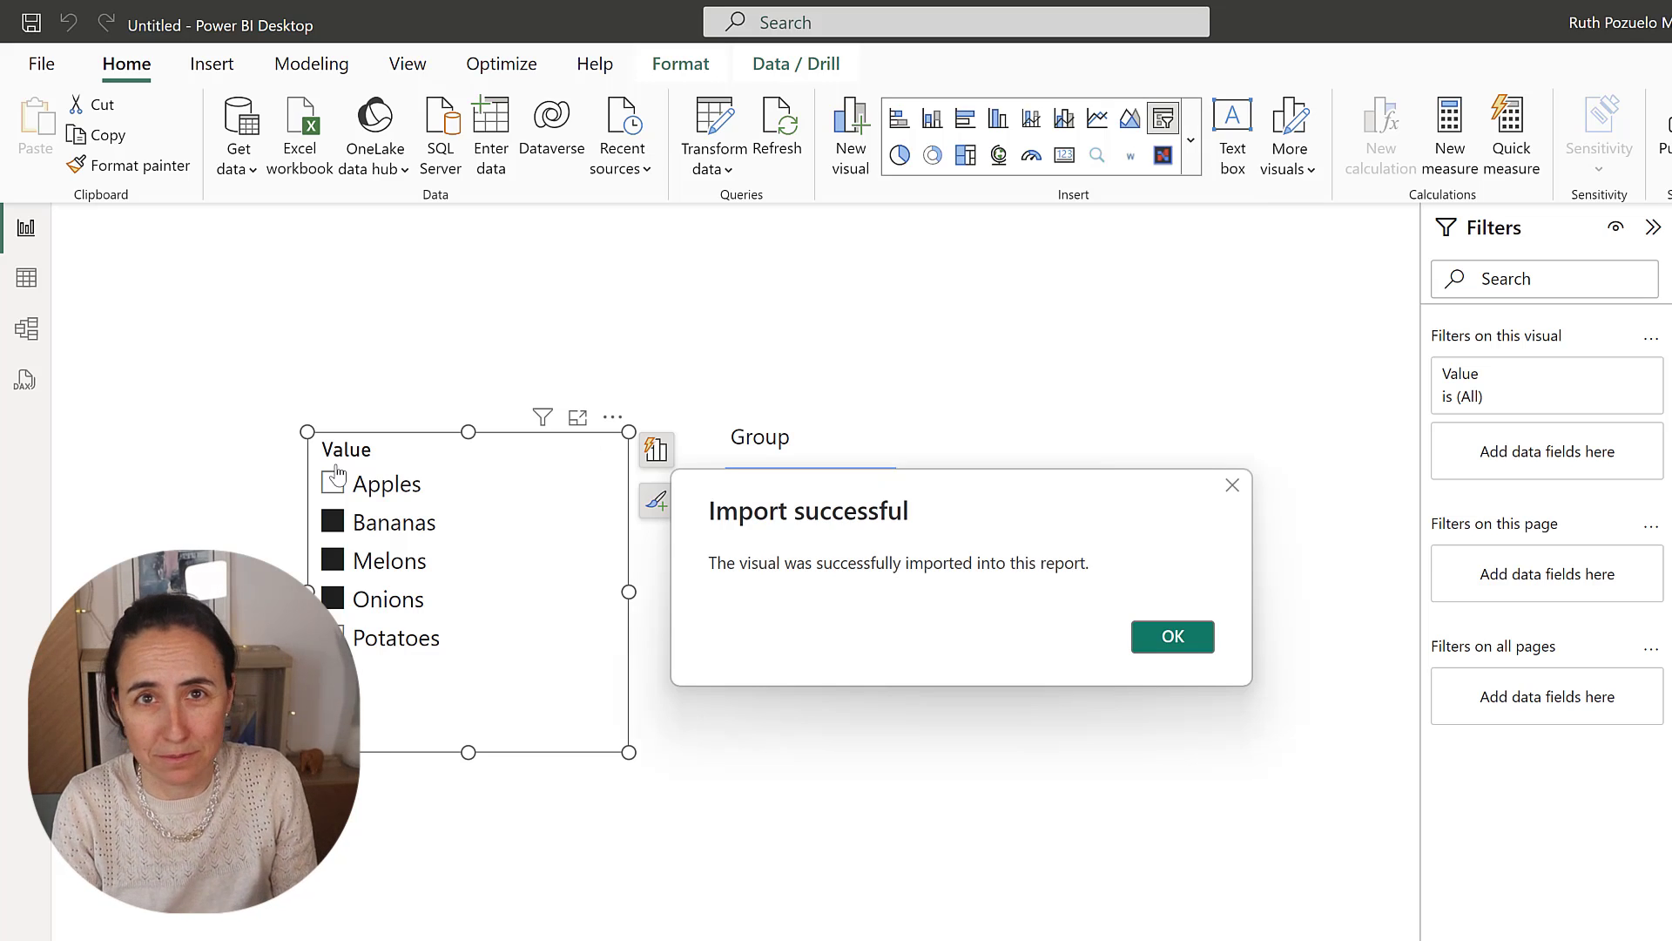
- Create a new visual from the Group field and convert it into a Text Filter
left_click(1173, 636)
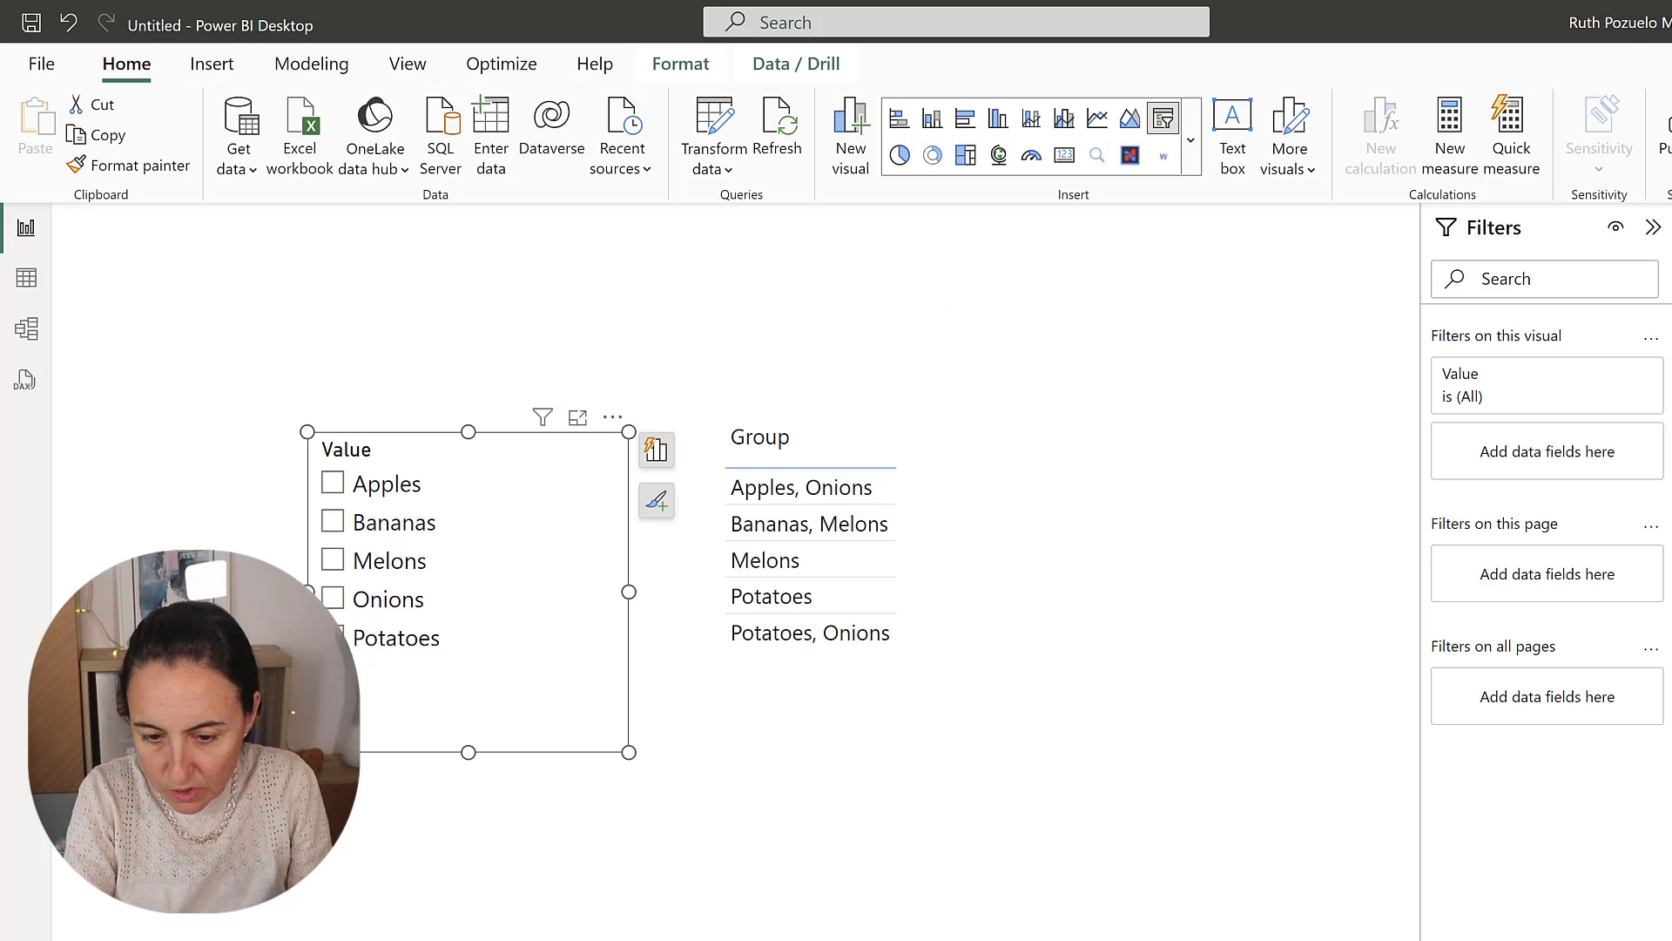
left_click_drag(1663, 336, 1232, 416)
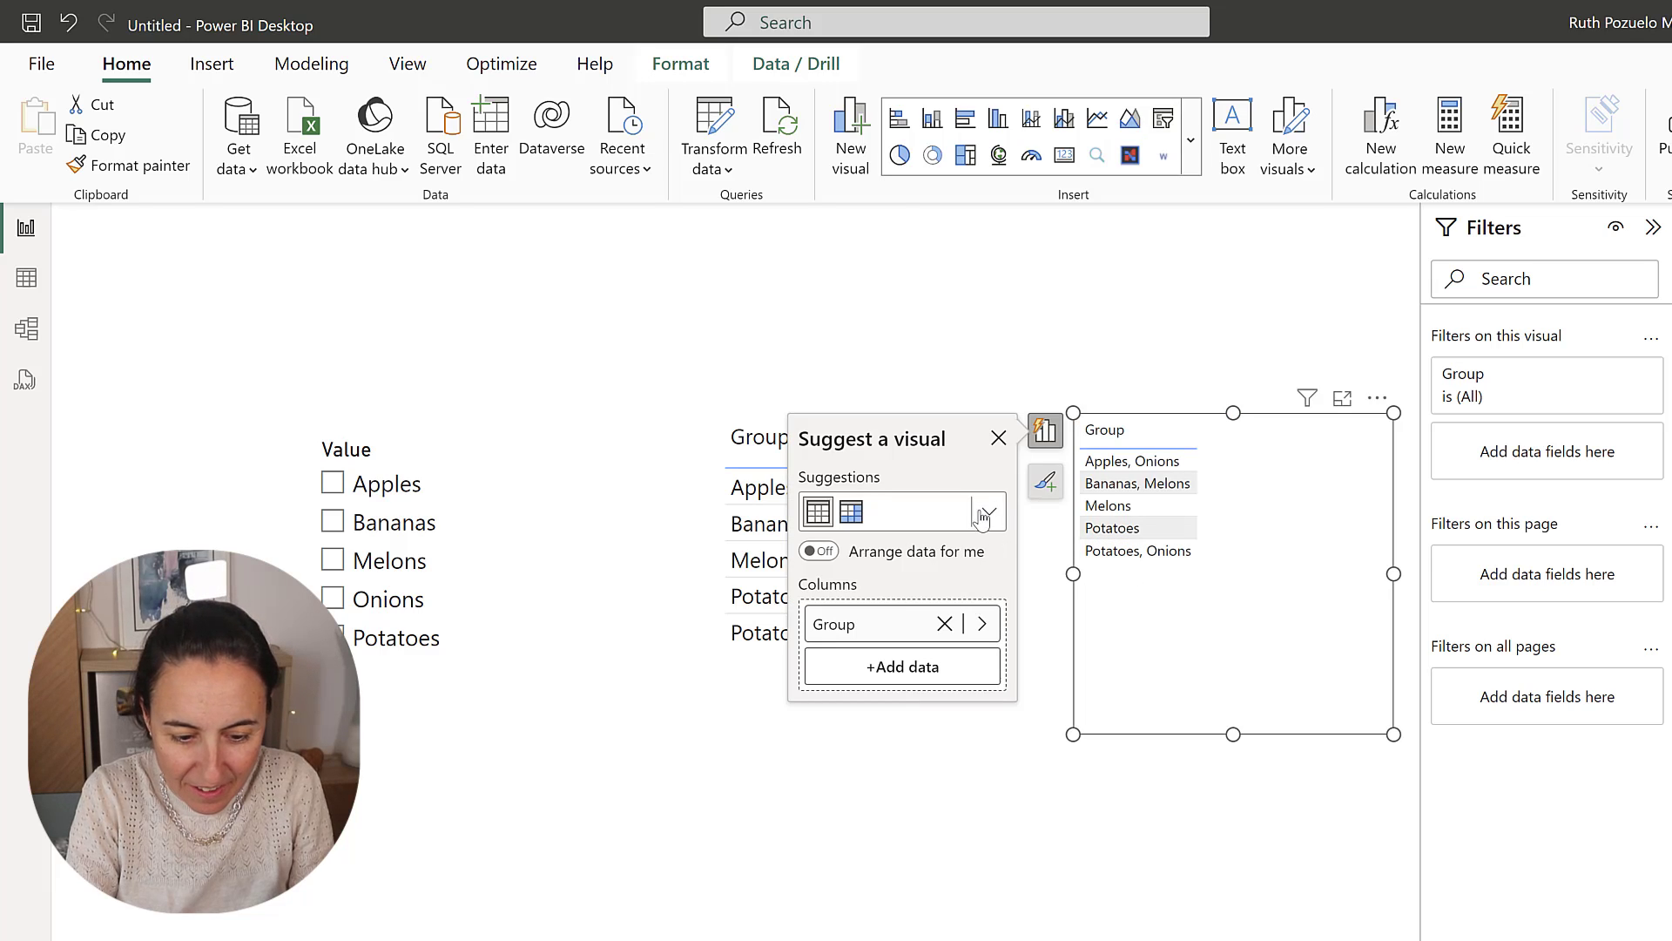
left_click(985, 513)
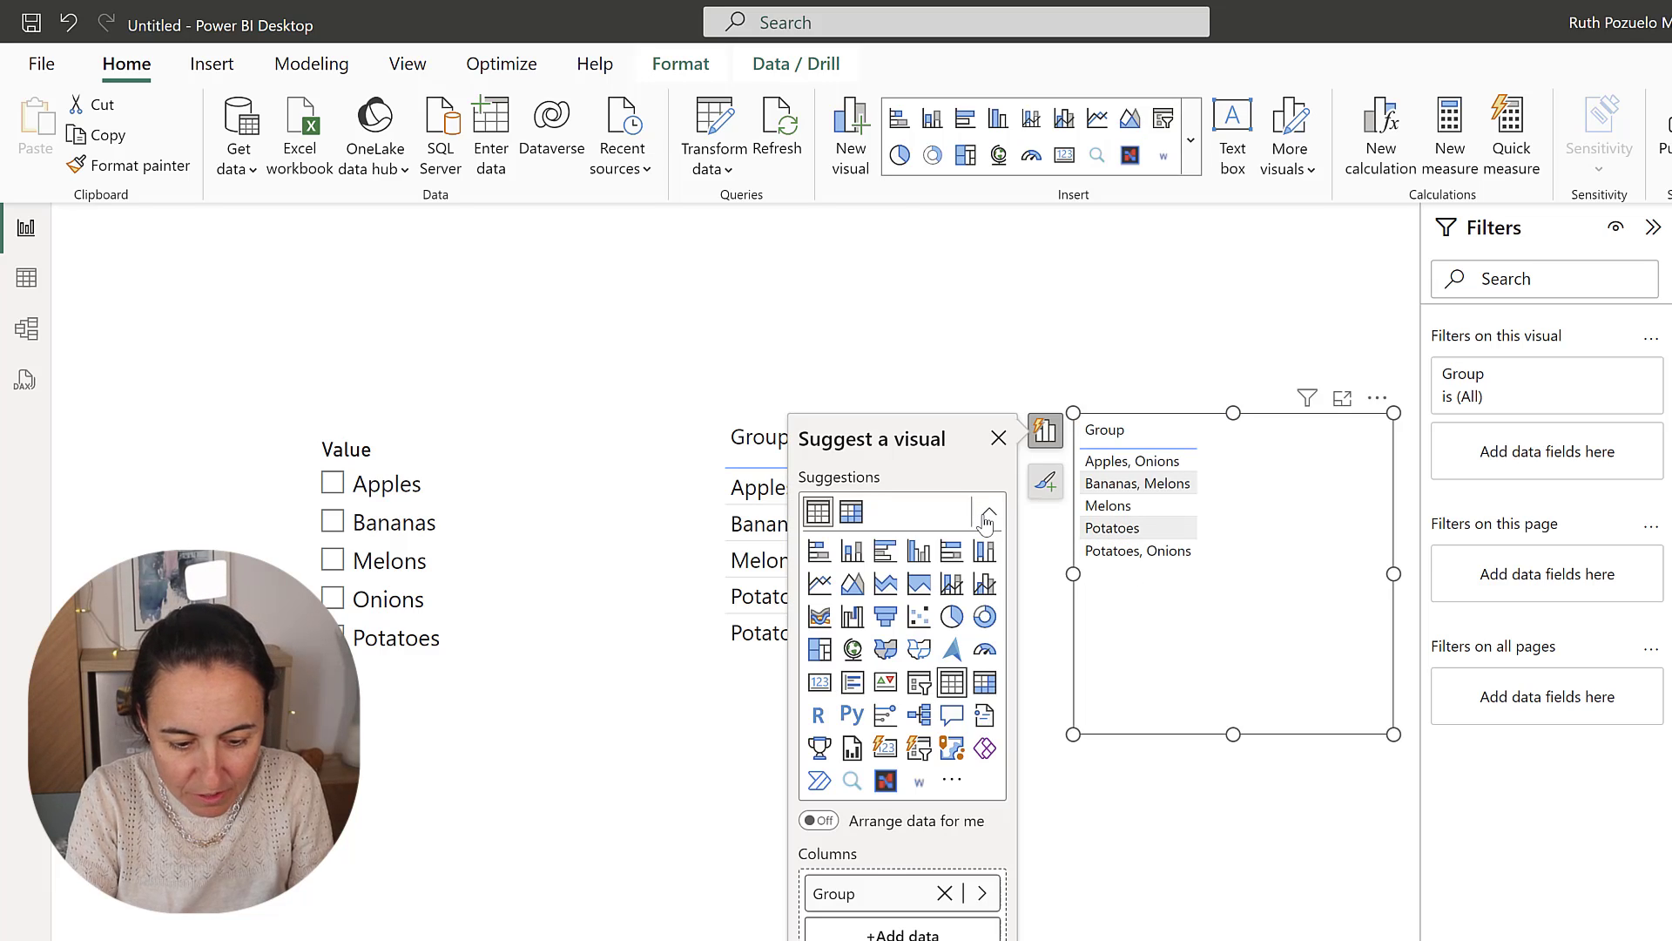
left_click(850, 781)
left_click(1178, 455)
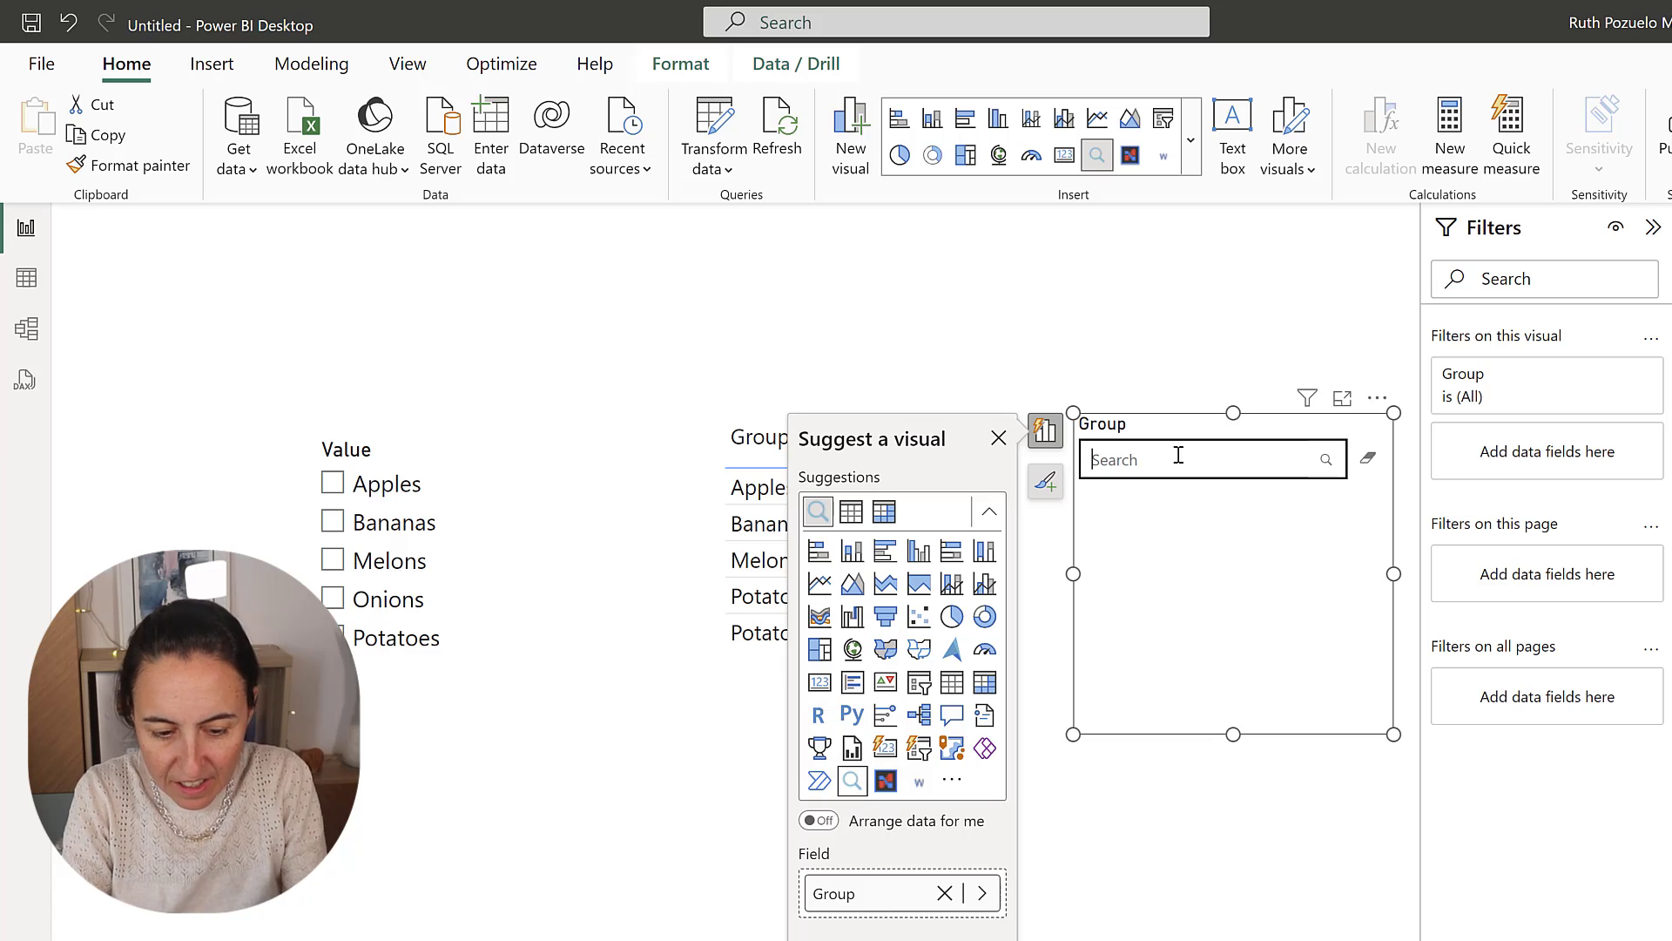
- Enter 'POt' in the Group text filter, leaving only Potatoes and Potatoes, Onions
left_click(989, 253)
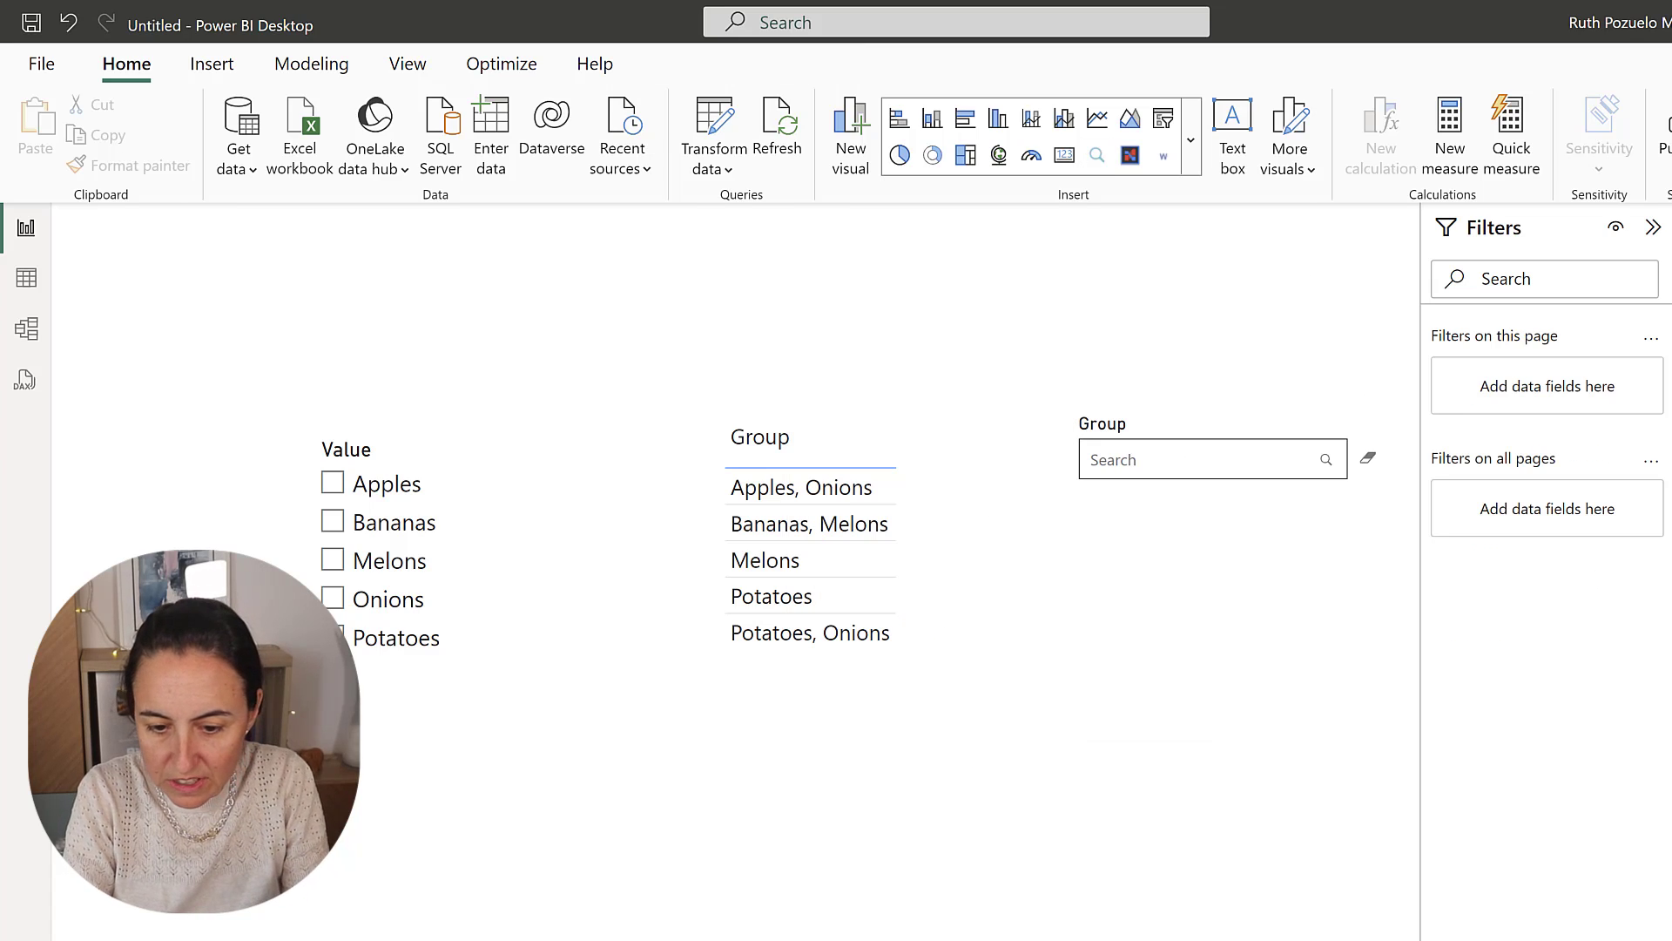
left_click(1133, 461)
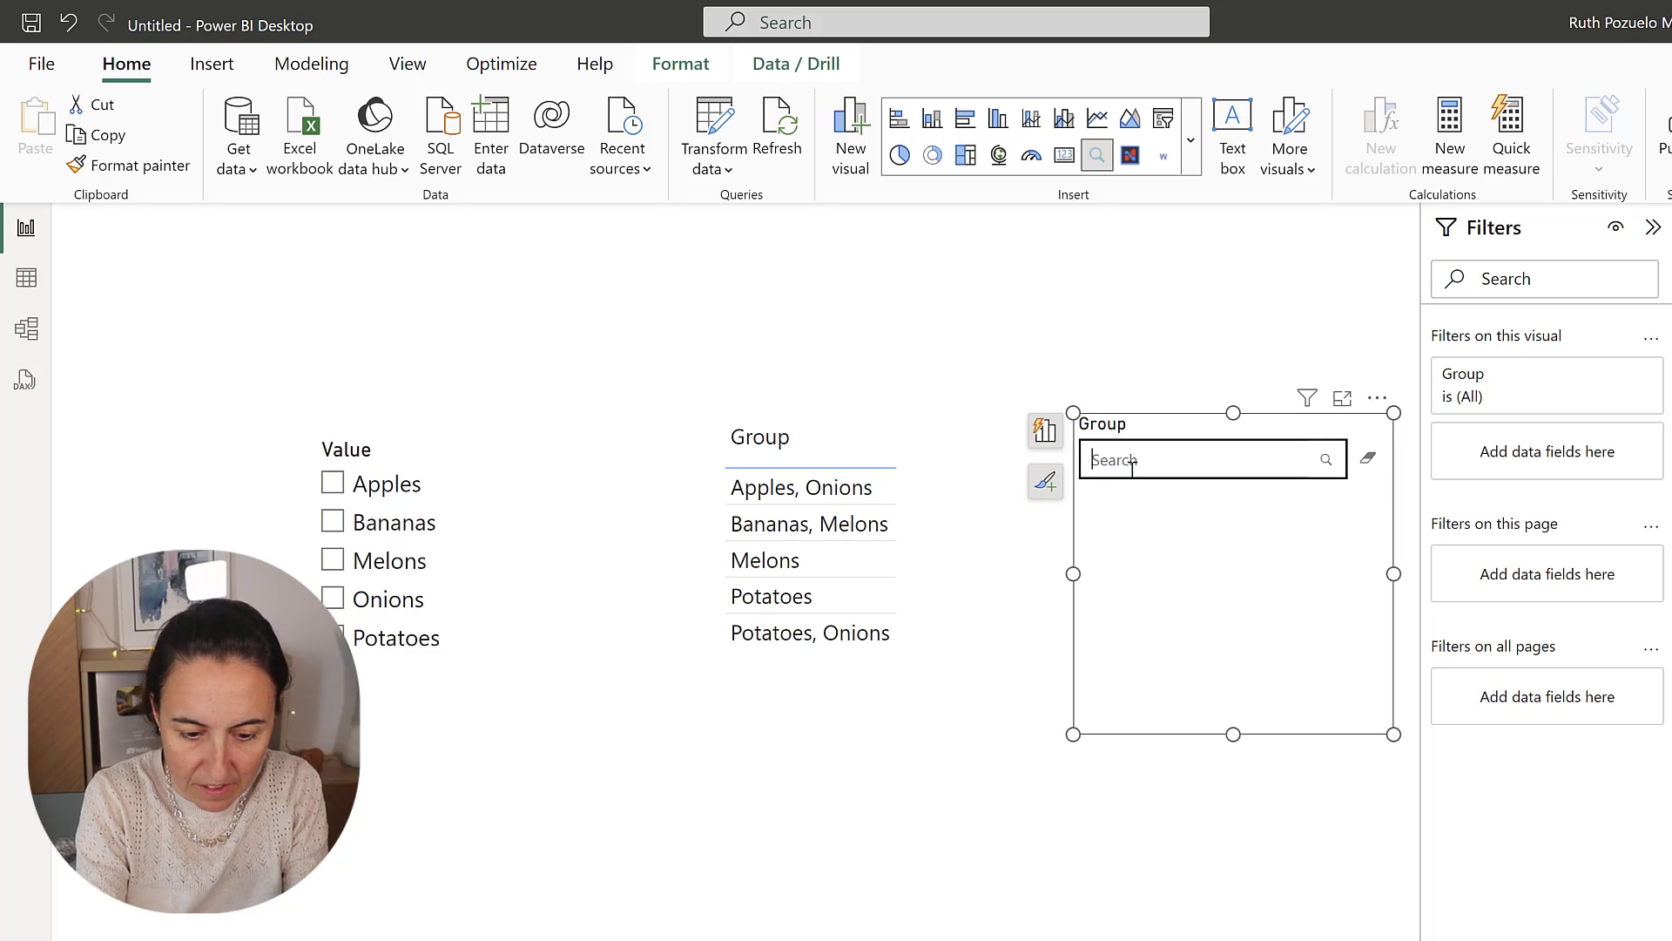
type("POt")
key("BackSpace")
type("y")
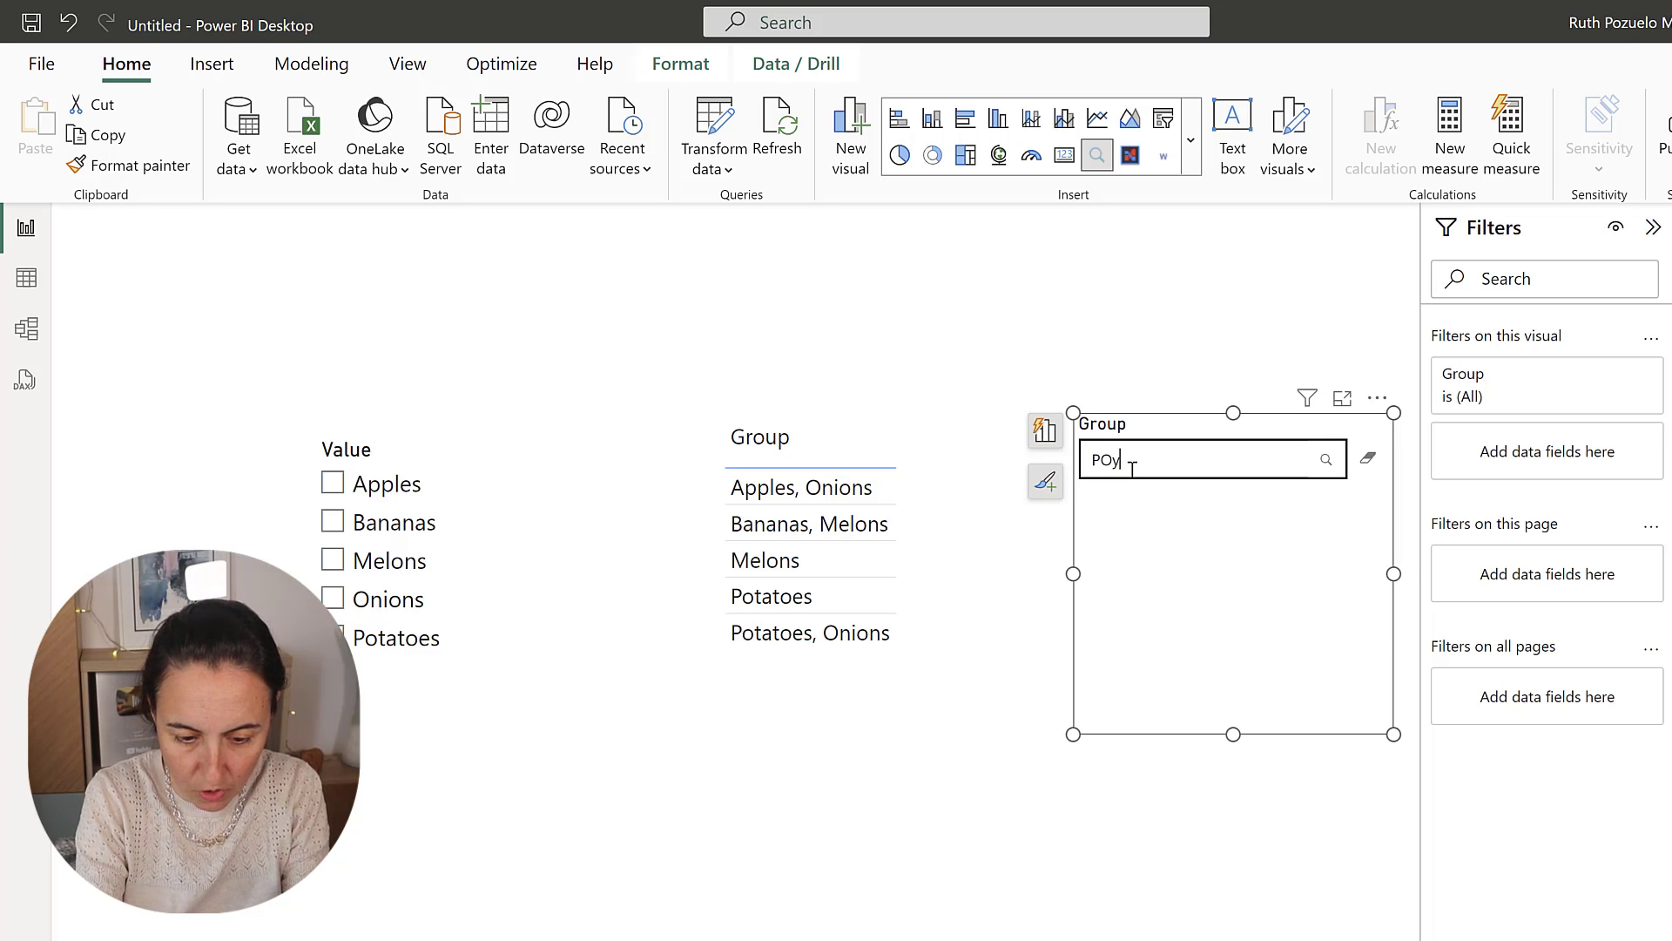
key("BackSpace")
type("t")
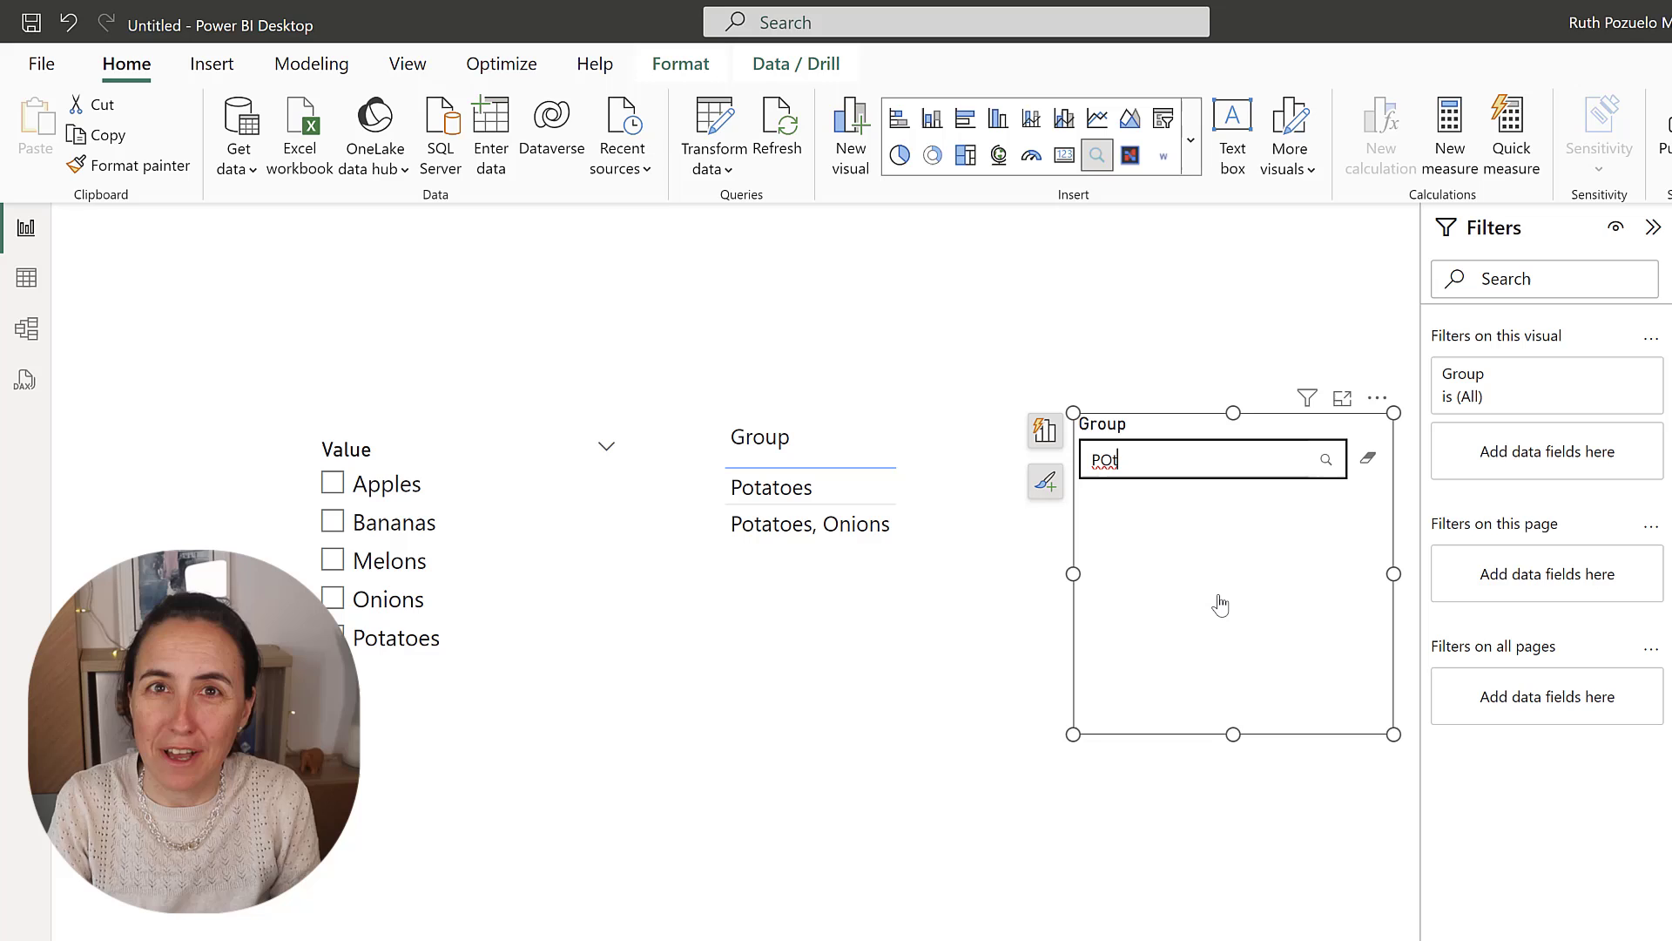
left_click(760, 889)
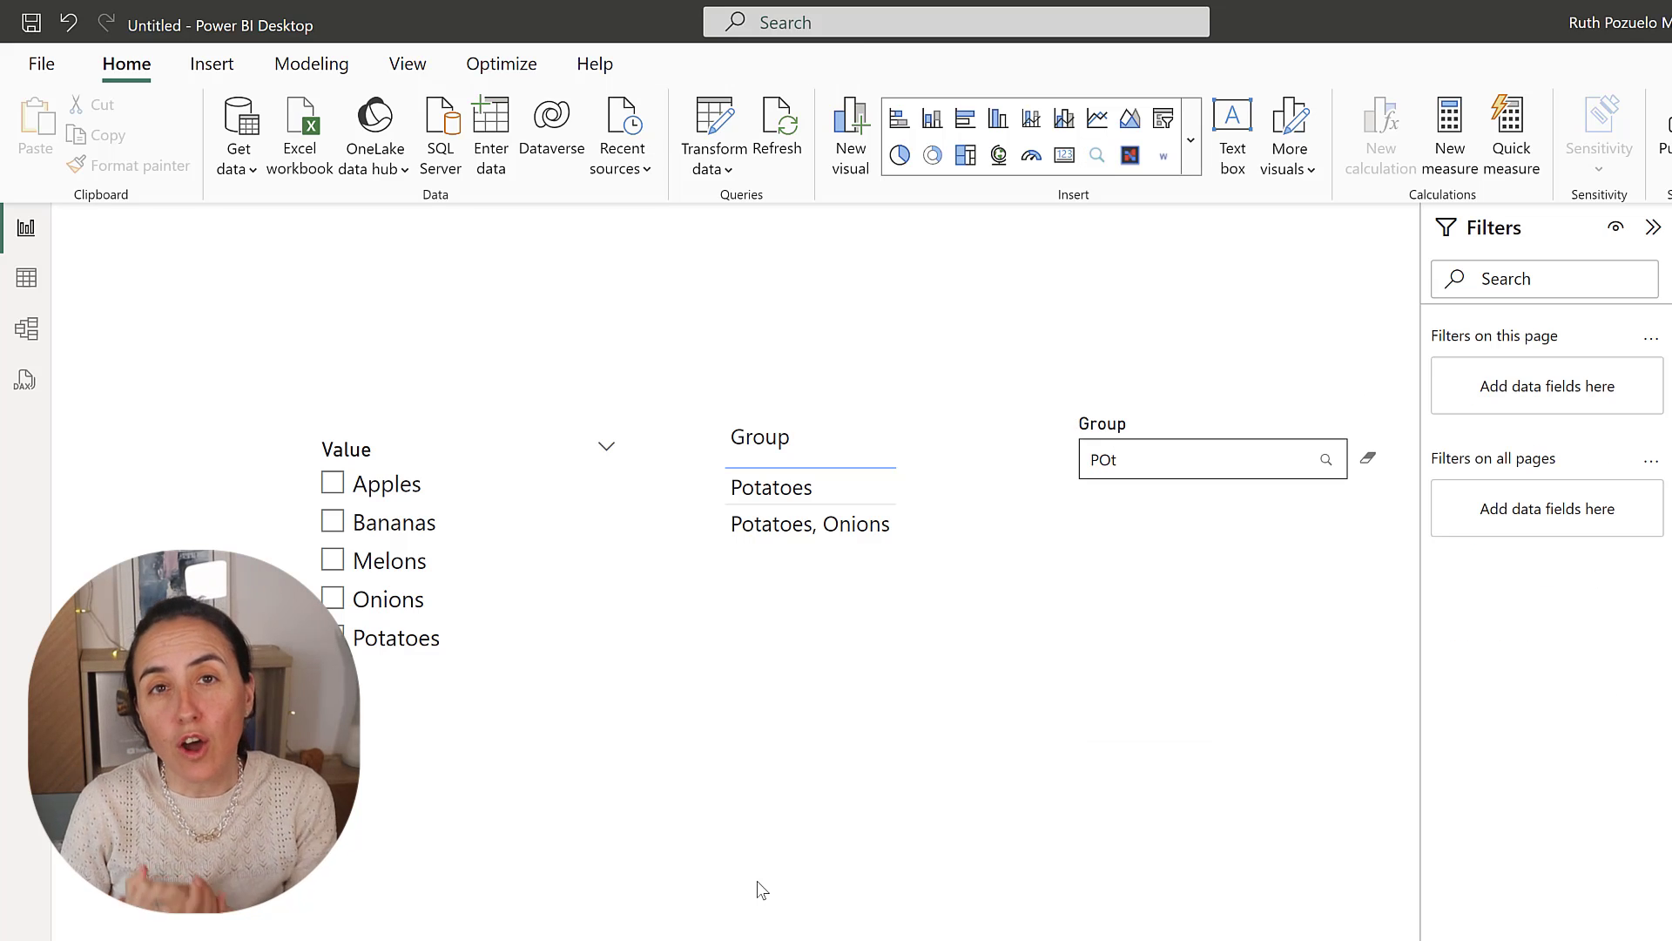